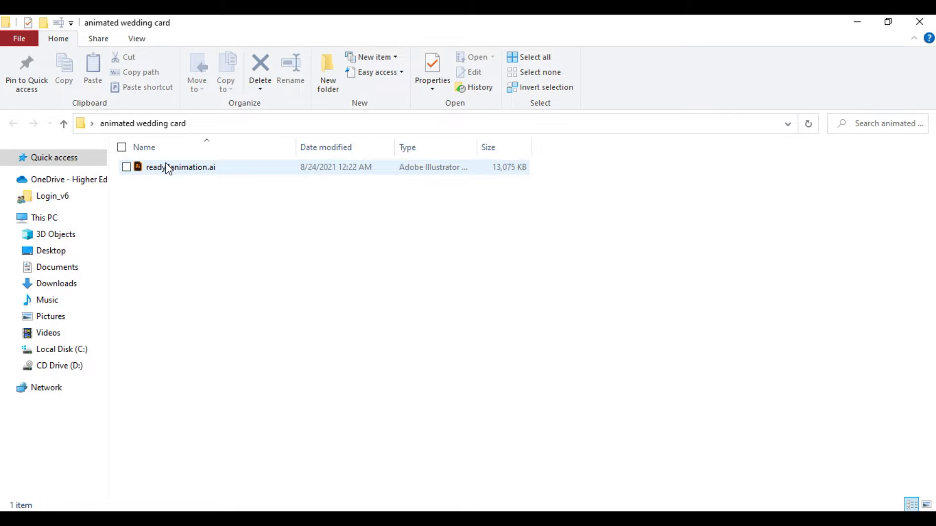
Step: Import ready4animation.ai into After Effects as a composition with Layer Size footage dimensions
{"action": "left_click_drag", "start_coordinate": [168, 168], "coordinate": [86, 255]}
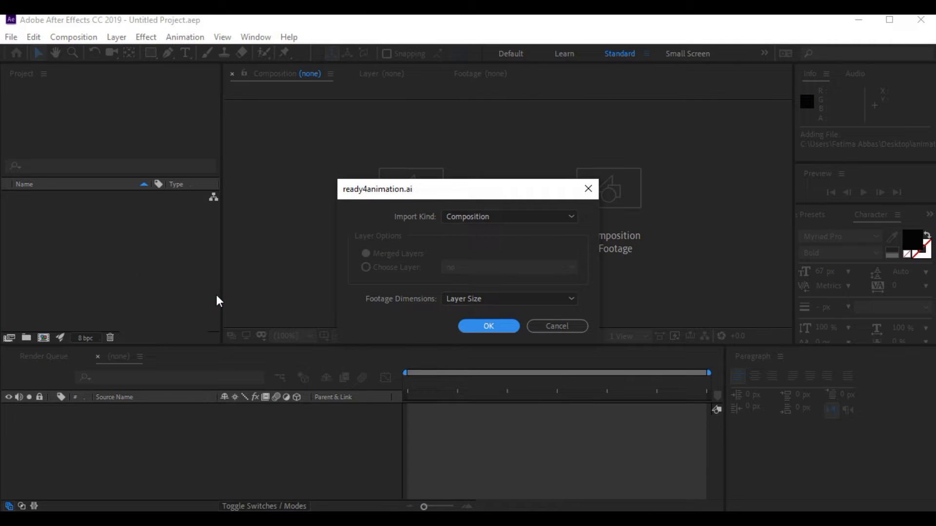
{"action": "left_click", "coordinate": [511, 215]}
{"action": "left_click", "coordinate": [492, 284]}
{"action": "left_click", "coordinate": [492, 320]}
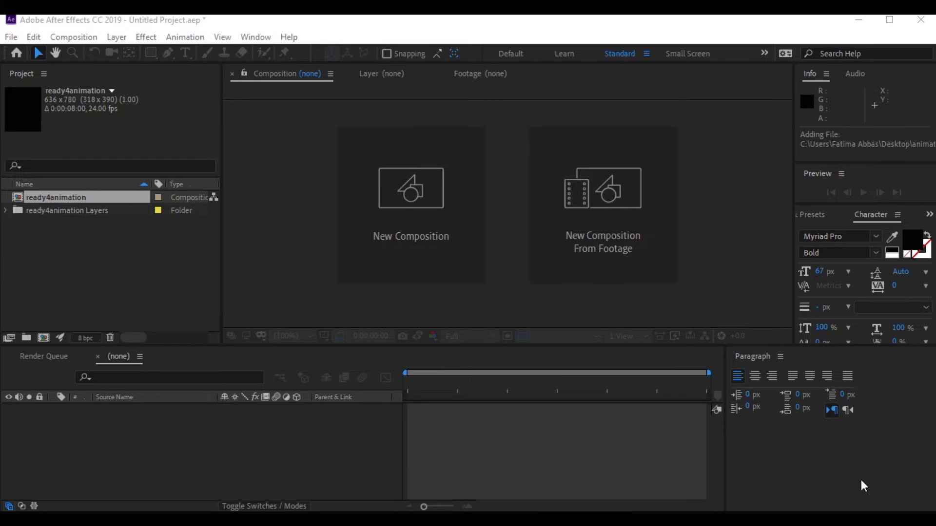
{"action": "left_click", "coordinate": [23, 210]}
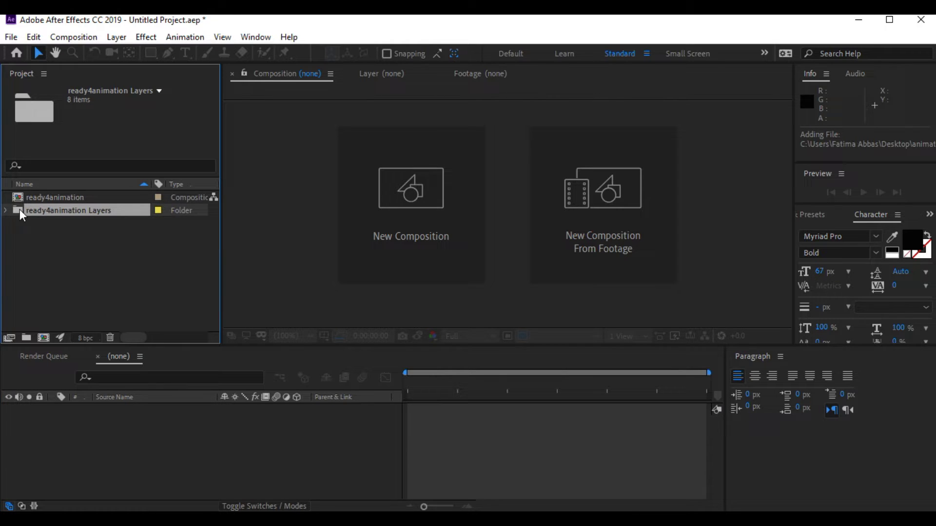
{"action": "left_click", "coordinate": [54, 197]}
{"action": "left_click", "coordinate": [54, 210]}
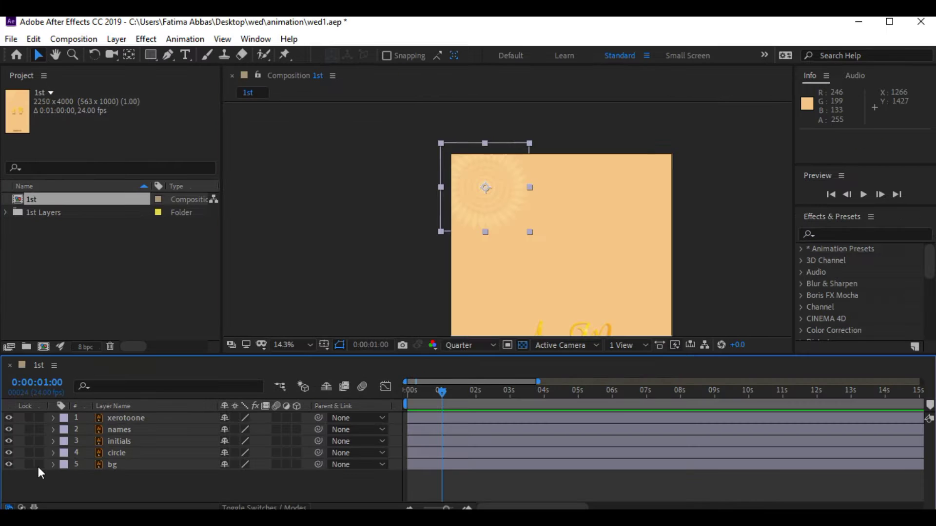
Step: Lock the xerotoone, names, initials and bg layers, leaving only the circle layer editable
{"action": "left_click", "coordinate": [39, 471]}
{"action": "left_click_drag", "start_coordinate": [40, 421], "coordinate": [40, 439]}
{"action": "left_click", "coordinate": [40, 462]}
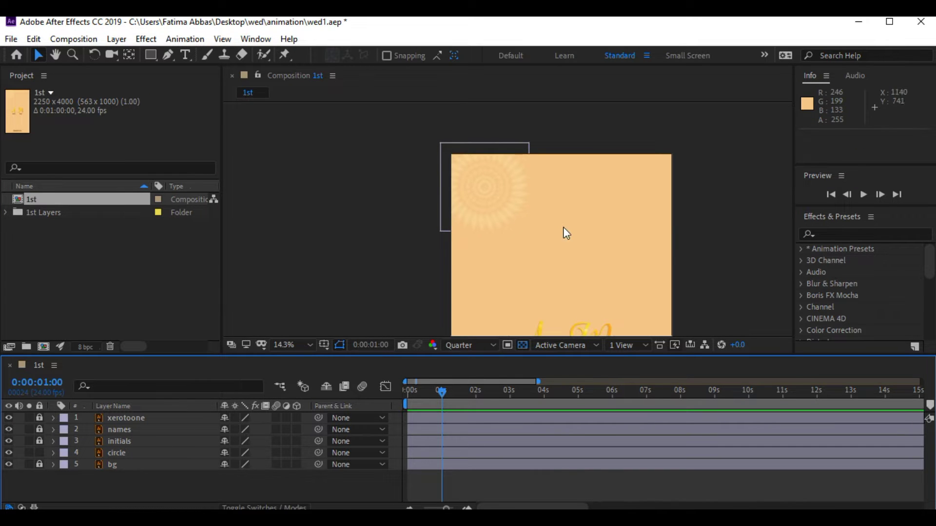
Step: Solo the circle layer so only the circle ornament is displayed in the composition
{"action": "left_click", "coordinate": [483, 189]}
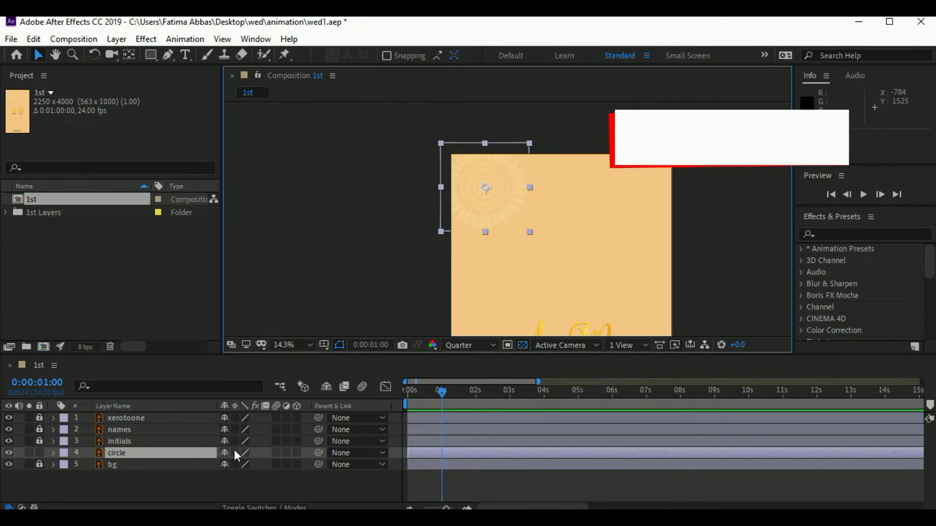
{"action": "left_click", "coordinate": [28, 453]}
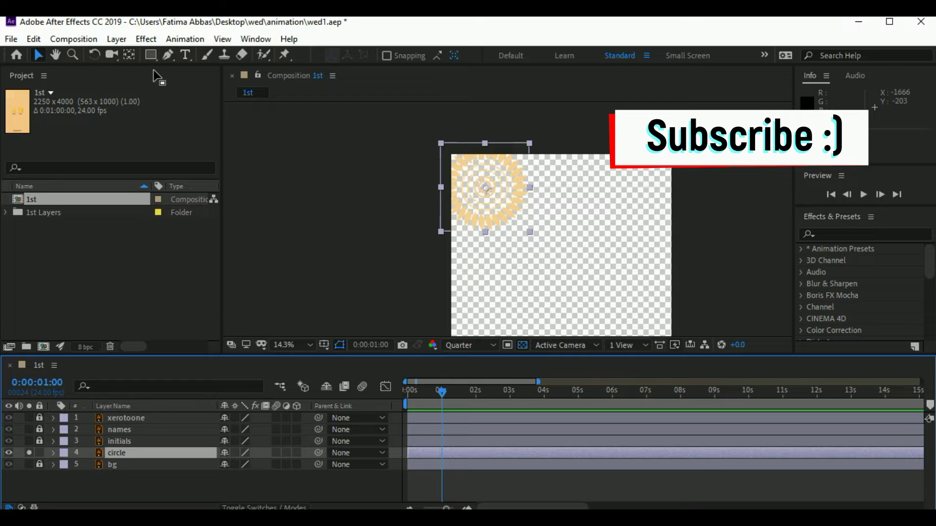
{"action": "left_click", "coordinate": [73, 55]}
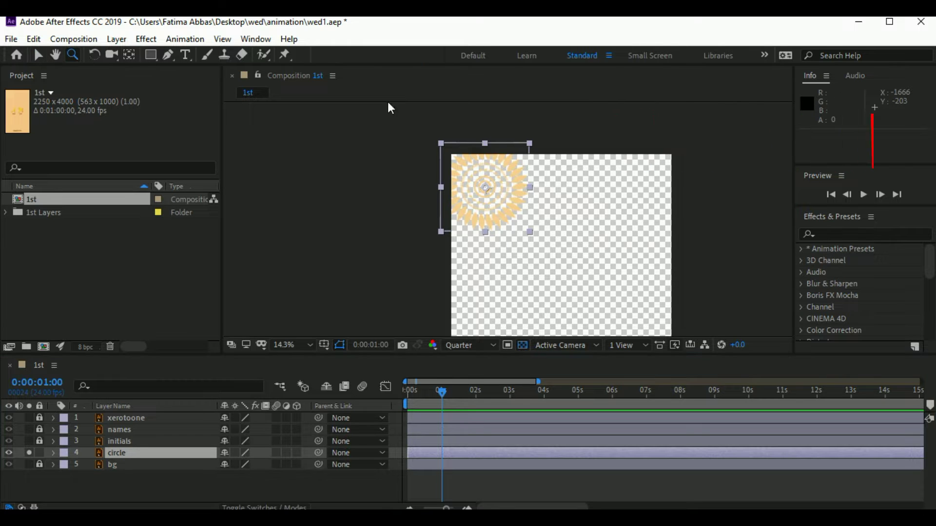
{"action": "left_click", "coordinate": [488, 186]}
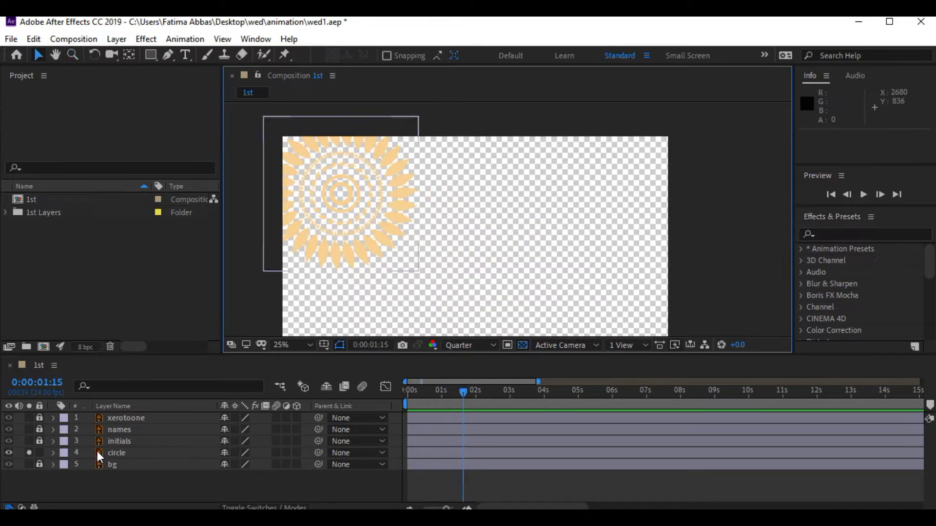
Step: Add the expression time*30; to the circle layer's Rotation and preview the spin from the start
{"action": "left_click", "coordinate": [114, 452]}
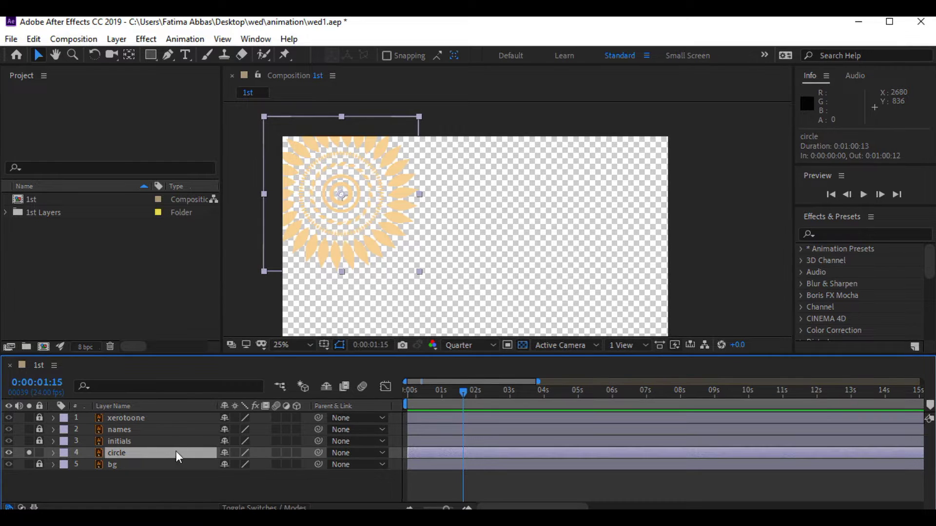
{"action": "key", "text": "r"}
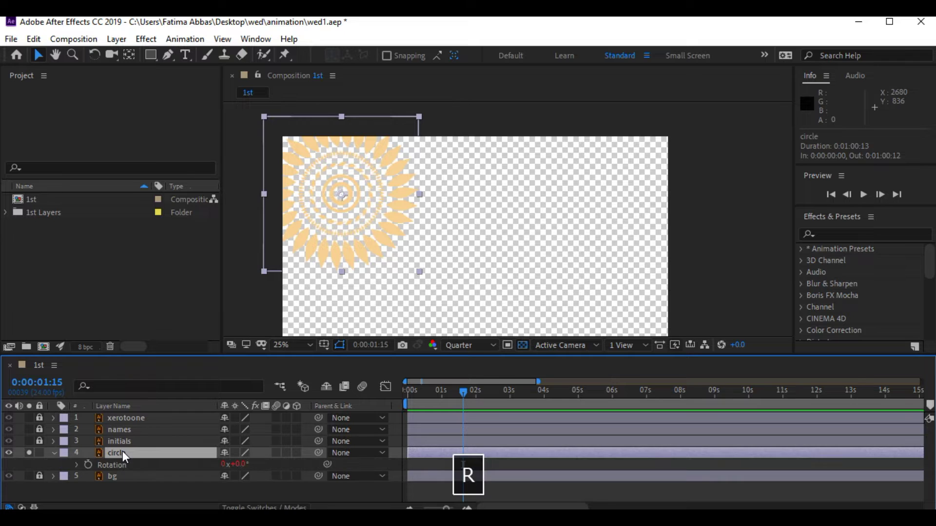
{"action": "left_click", "coordinate": [88, 465], "text": "alt"}
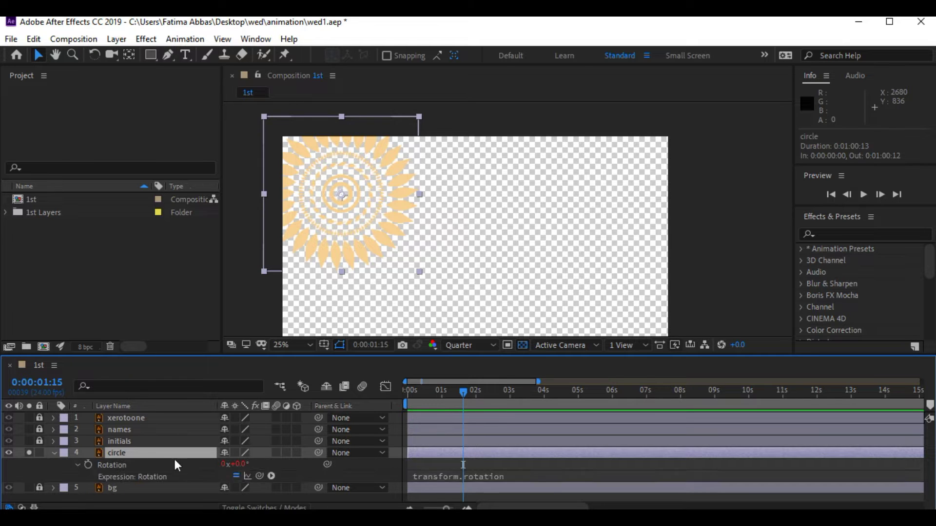
{"action": "left_click", "coordinate": [473, 476]}
{"action": "type", "text": "time*30"}
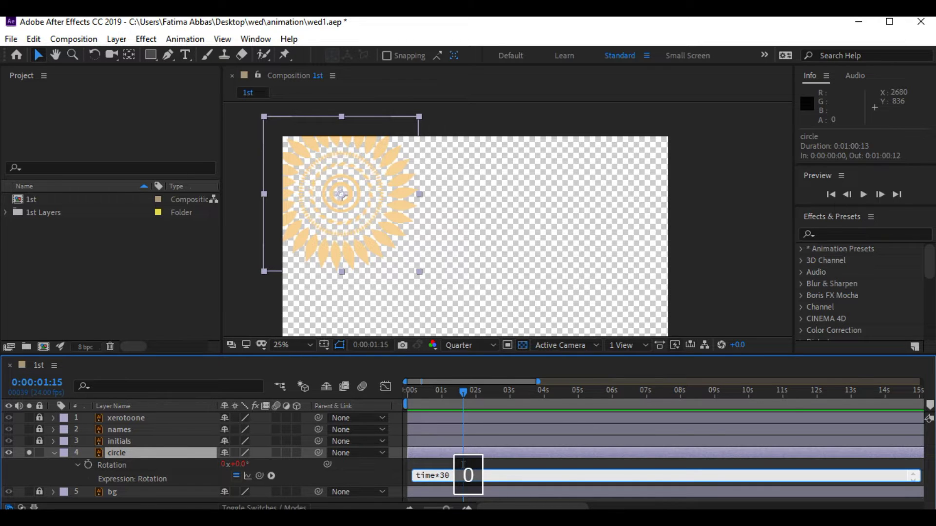
{"action": "type", "text": ";"}
{"action": "left_click_drag", "start_coordinate": [431, 395], "coordinate": [394, 394]}
{"action": "key", "text": "space"}
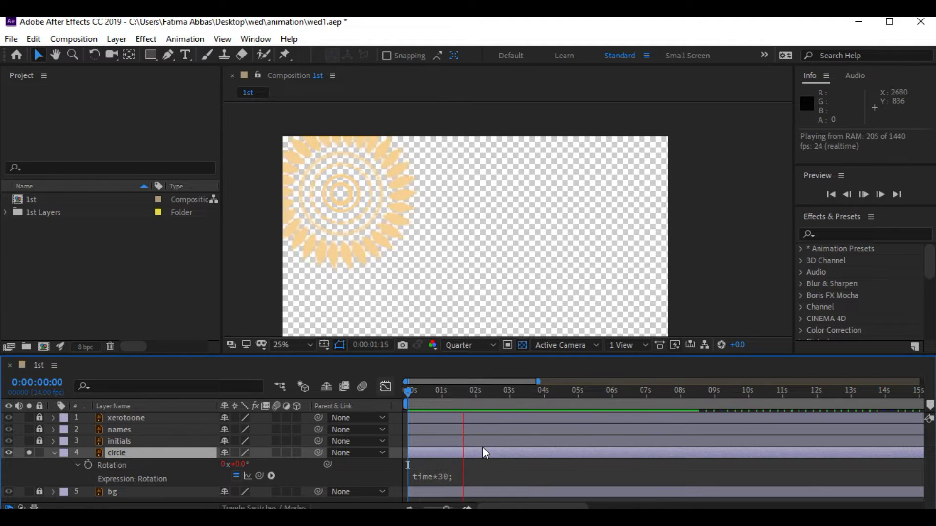
{"action": "key", "text": "space"}
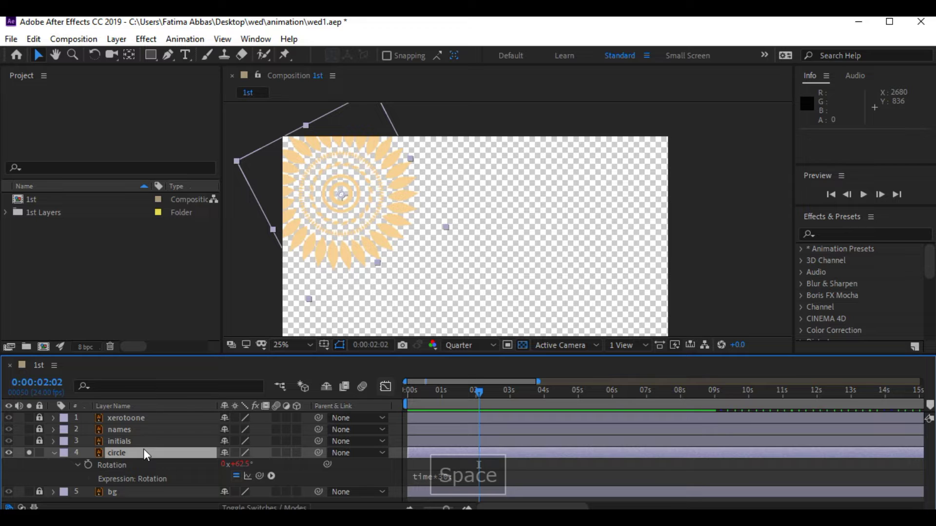
{"action": "left_click", "coordinate": [54, 454]}
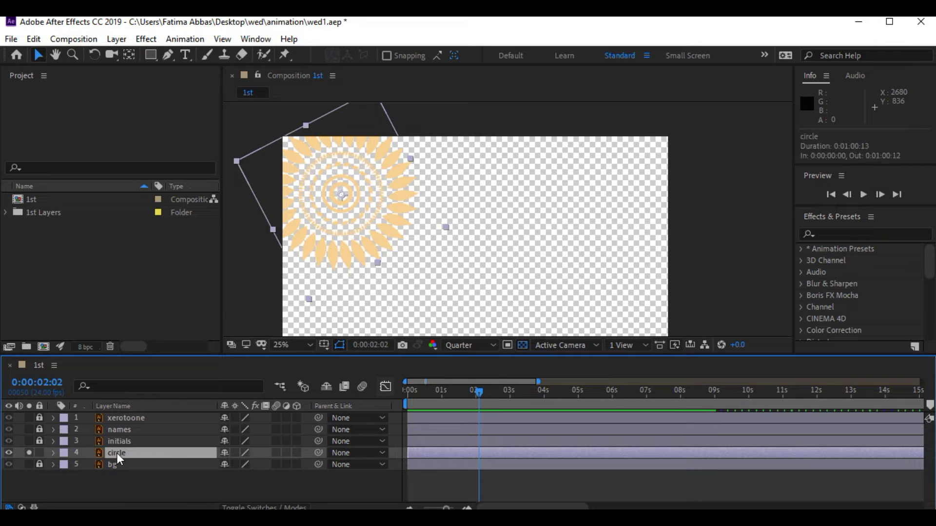
Step: Paste a copy of the circle layer, scale it to 52% and place it near the card's top edge
{"action": "key", "text": "ctrl+c"}
{"action": "key", "text": "ctrl+v"}
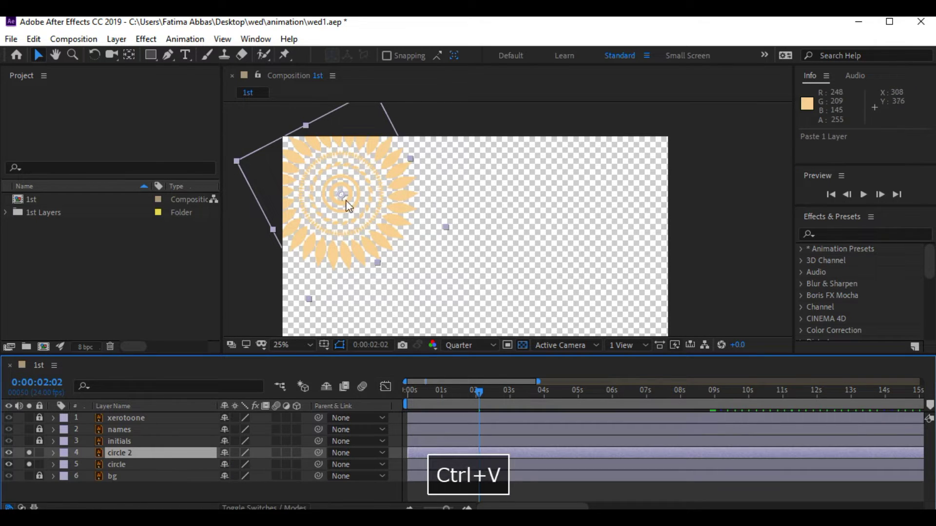
{"action": "left_click_drag", "start_coordinate": [341, 195], "coordinate": [500, 197]}
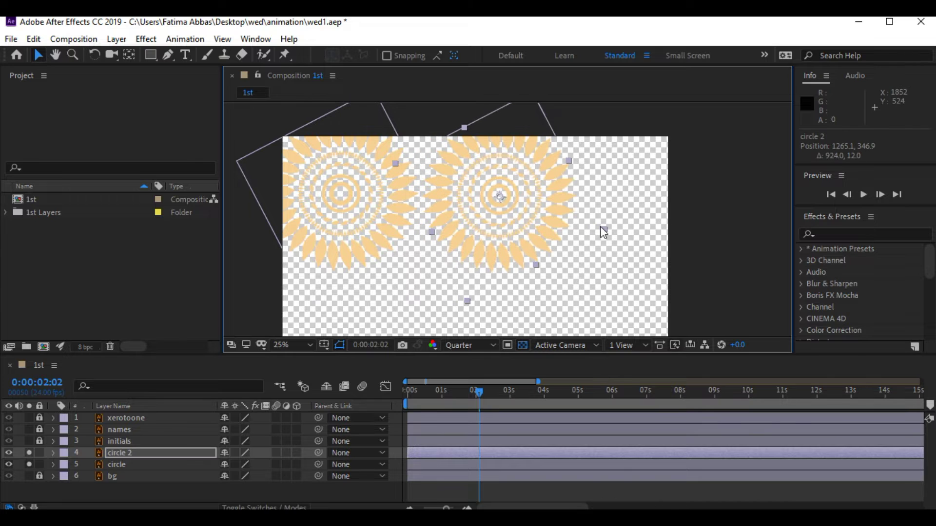
{"action": "key", "text": "s"}
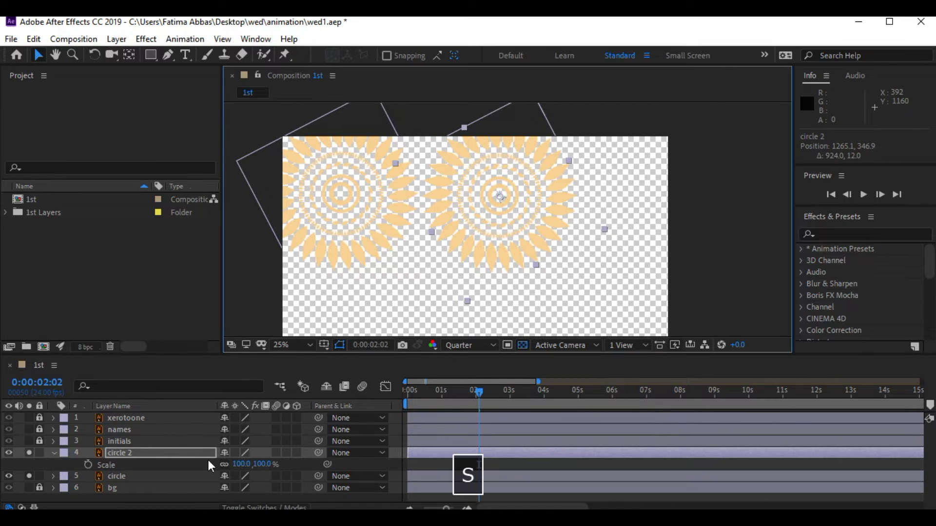
{"action": "left_click_drag", "start_coordinate": [241, 466], "coordinate": [207, 465]}
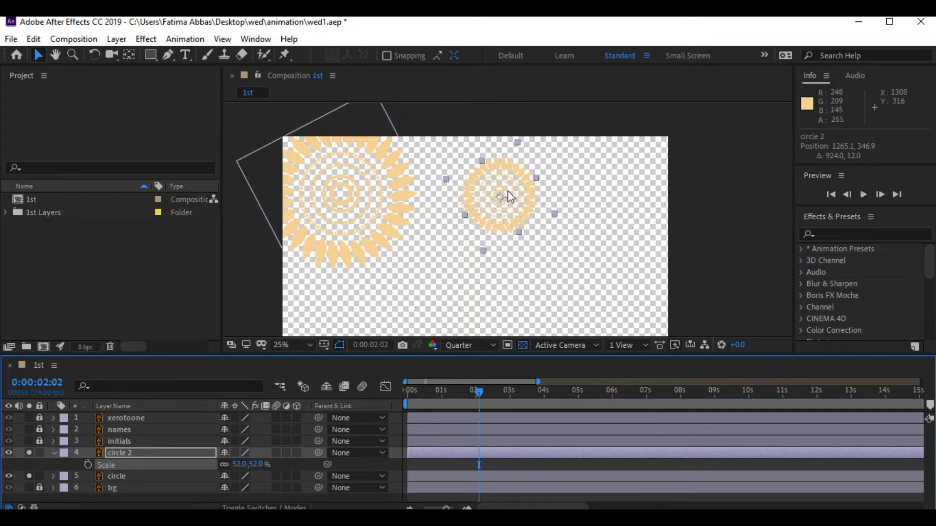
{"action": "left_click_drag", "start_coordinate": [500, 197], "coordinate": [641, 155]}
Step: Paste eight more copies of the small circle layer
{"action": "key", "text": "ctrl+c"}
{"action": "key", "text": "ctrl+v"}
{"action": "key", "text": "ctrl+v"}
{"action": "key", "text": "ctrl+v"}
{"action": "key", "text": "ctrl+v"}
{"action": "key", "text": "ctrl+v"}
{"action": "key", "text": "ctrl+v"}
{"action": "key", "text": "ctrl+v"}
{"action": "key", "text": "ctrl+v"}
Step: Place circle 10 in the card's upper-right corner and scale it to 128%
{"action": "left_click", "coordinate": [409, 146]}
{"action": "key", "text": "s"}
{"action": "left_click_drag", "start_coordinate": [239, 465], "coordinate": [291, 465]}
{"action": "key", "text": "space"}
{"action": "left_click_drag", "start_coordinate": [585, 215], "coordinate": [585, 187]}
{"action": "left_click", "coordinate": [491, 301]}
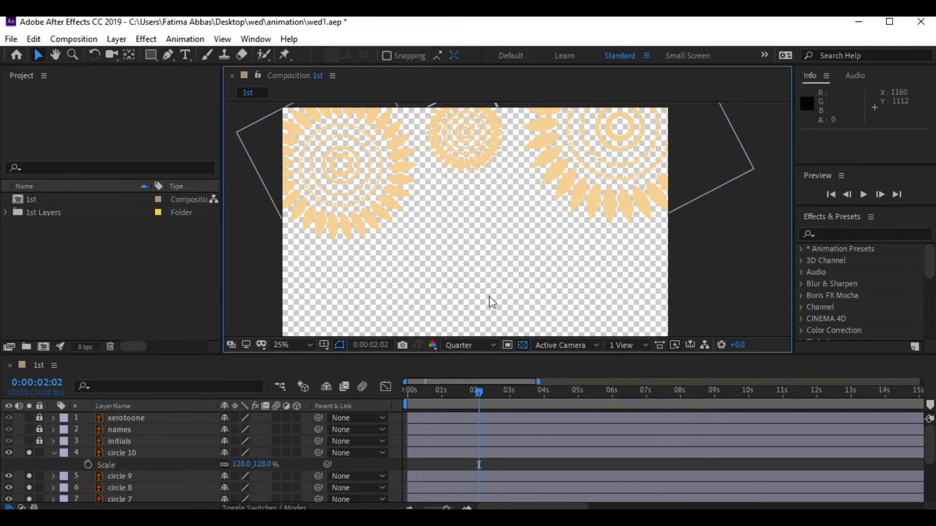
Step: Enlarge circle 9 and move it below the top row of circles, to about 1241, 891
{"action": "key", "text": "z"}
{"action": "left_click", "coordinate": [497, 229], "text": "alt"}
{"action": "key", "text": "space"}
{"action": "left_click_drag", "start_coordinate": [513, 267], "coordinate": [513, 228]}
{"action": "left_click", "coordinate": [38, 55]}
{"action": "left_click", "coordinate": [120, 465]}
{"action": "left_click_drag", "start_coordinate": [524, 164], "coordinate": [559, 195]}
{"action": "left_click", "coordinate": [532, 190]}
{"action": "left_click", "coordinate": [119, 464]}
{"action": "left_click_drag", "start_coordinate": [507, 177], "coordinate": [506, 195]}
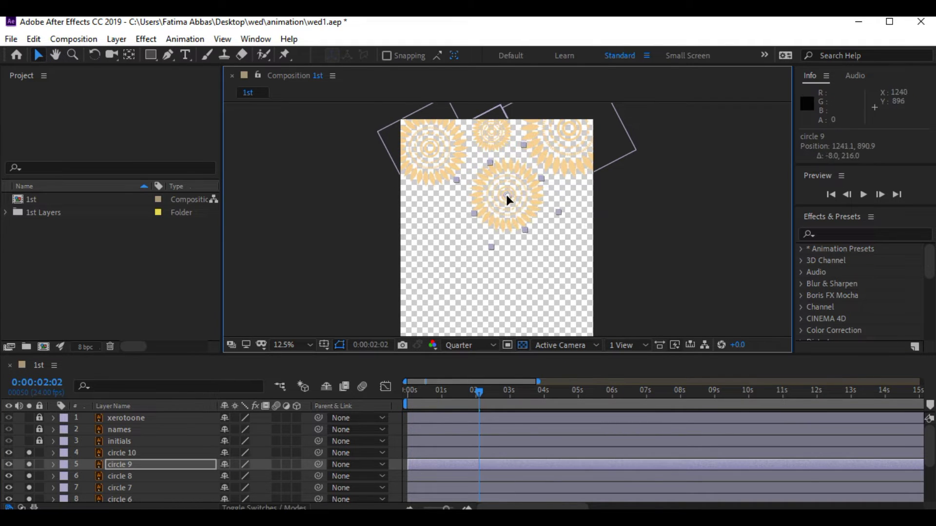
Step: Place another circle copy at the card's left edge, enlarge it well beyond the others, and nudge circle 9
{"action": "left_click", "coordinate": [487, 275]}
{"action": "left_click", "coordinate": [111, 464]}
{"action": "left_click", "coordinate": [119, 476]}
{"action": "left_click_drag", "start_coordinate": [497, 137], "coordinate": [478, 238]}
{"action": "left_click", "coordinate": [129, 488]}
{"action": "left_click", "coordinate": [573, 256]}
{"action": "left_click", "coordinate": [129, 488]}
{"action": "left_click", "coordinate": [119, 499]}
{"action": "left_click_drag", "start_coordinate": [415, 216], "coordinate": [428, 241]}
{"action": "left_click_drag", "start_coordinate": [377, 265], "coordinate": [358, 272]}
{"action": "left_click_drag", "start_coordinate": [424, 242], "coordinate": [409, 259]}
{"action": "left_click_drag", "start_coordinate": [510, 196], "coordinate": [507, 200]}
{"action": "left_click", "coordinate": [557, 220]}
{"action": "left_click_drag", "start_coordinate": [420, 200], "coordinate": [420, 178]}
Step: Place circle 5 at 40% scale below the upper-middle circle, and move circle 4 to the card's right edge
{"action": "left_click", "coordinate": [132, 477]}
{"action": "left_click", "coordinate": [131, 499]}
{"action": "left_click_drag", "start_coordinate": [930, 452], "coordinate": [931, 472]}
{"action": "left_click", "coordinate": [129, 464]}
{"action": "left_click_drag", "start_coordinate": [496, 114], "coordinate": [504, 243]}
{"action": "key", "text": "s"}
{"action": "left_click_drag", "start_coordinate": [240, 477], "coordinate": [235, 477]}
{"action": "left_click_drag", "start_coordinate": [506, 241], "coordinate": [502, 239]}
{"action": "left_click", "coordinate": [127, 488]}
{"action": "left_click_drag", "start_coordinate": [492, 115], "coordinate": [587, 279]}
{"action": "left_click_drag", "start_coordinate": [240, 477], "coordinate": [234, 476]}
Step: Slightly enlarge the circle in the card's upper middle
{"action": "left_click", "coordinate": [697, 292]}
{"action": "left_click", "coordinate": [507, 179]}
{"action": "key", "text": "s"}
{"action": "left_click_drag", "start_coordinate": [239, 430], "coordinate": [246, 430]}
Step: Move circle 3 from the stacked copies near the top down into the card's right half
{"action": "left_click", "coordinate": [56, 55]}
{"action": "left_click_drag", "start_coordinate": [451, 278], "coordinate": [491, 272]}
{"action": "left_click", "coordinate": [39, 55]}
{"action": "left_click", "coordinate": [128, 476]}
{"action": "left_click", "coordinate": [128, 498]}
{"action": "left_click", "coordinate": [55, 54]}
{"action": "left_click_drag", "start_coordinate": [240, 498], "coordinate": [240, 476]}
{"action": "left_click", "coordinate": [38, 55]}
{"action": "left_click", "coordinate": [128, 461]}
{"action": "left_click_drag", "start_coordinate": [491, 117], "coordinate": [557, 319]}
{"action": "left_click", "coordinate": [128, 473]}
Step: Enlarge circle 3 to about 109% and position it in the middle of the card
{"action": "left_click", "coordinate": [55, 55]}
{"action": "left_click_drag", "start_coordinate": [572, 242], "coordinate": [561, 131]}
{"action": "left_click", "coordinate": [523, 191]}
{"action": "left_click_drag", "start_coordinate": [545, 208], "coordinate": [522, 180]}
{"action": "left_click_drag", "start_coordinate": [513, 206], "coordinate": [507, 229]}
{"action": "left_click_drag", "start_coordinate": [522, 181], "coordinate": [499, 191]}
{"action": "left_click_drag", "start_coordinate": [548, 208], "coordinate": [556, 210]}
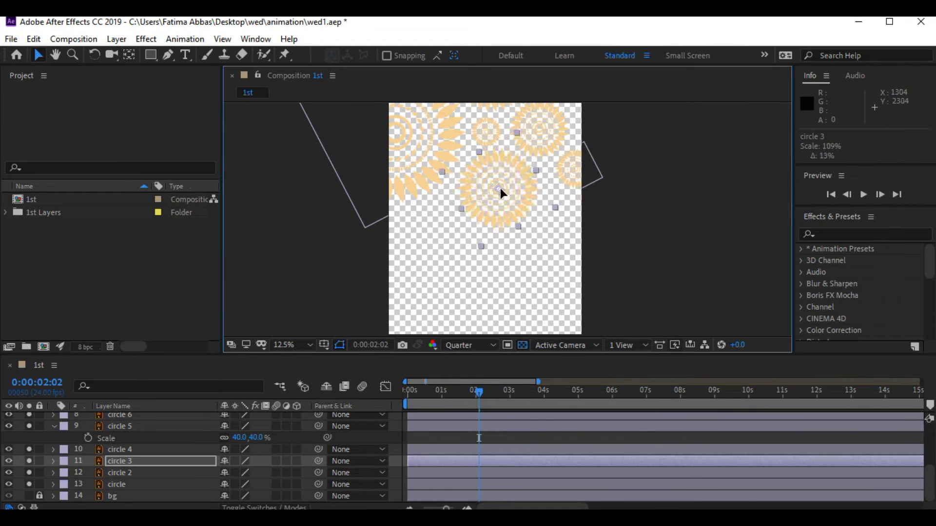
{"action": "left_click", "coordinate": [369, 312]}
Step: Duplicate the large circle in the card's upper-right corner
{"action": "left_click", "coordinate": [54, 426]}
{"action": "left_click_drag", "start_coordinate": [931, 470], "coordinate": [931, 440]}
{"action": "left_click", "coordinate": [54, 442]}
{"action": "left_click", "coordinate": [113, 430]}
{"action": "key", "text": "ctrl+d"}
{"action": "left_click", "coordinate": [409, 306]}
{"action": "left_click", "coordinate": [575, 168]}
{"action": "left_click", "coordinate": [146, 430]}
Step: Move the duplicated large circle down to the lower part of the card's right edge
{"action": "key", "text": "space"}
{"action": "left_click_drag", "start_coordinate": [669, 163], "coordinate": [667, 238]}
{"action": "left_click", "coordinate": [38, 55]}
{"action": "left_click_drag", "start_coordinate": [546, 115], "coordinate": [537, 333]}
{"action": "left_click", "coordinate": [56, 55]}
{"action": "left_click_drag", "start_coordinate": [648, 285], "coordinate": [647, 172]}
{"action": "left_click", "coordinate": [38, 55]}
{"action": "left_click_drag", "start_coordinate": [546, 191], "coordinate": [559, 236]}
Step: Move circle 4 down 128 px along the card's right edge and scale it to 80%
{"action": "left_click_drag", "start_coordinate": [564, 140], "coordinate": [565, 149]}
{"action": "key", "text": "s"}
{"action": "left_click_drag", "start_coordinate": [244, 497], "coordinate": [256, 497]}
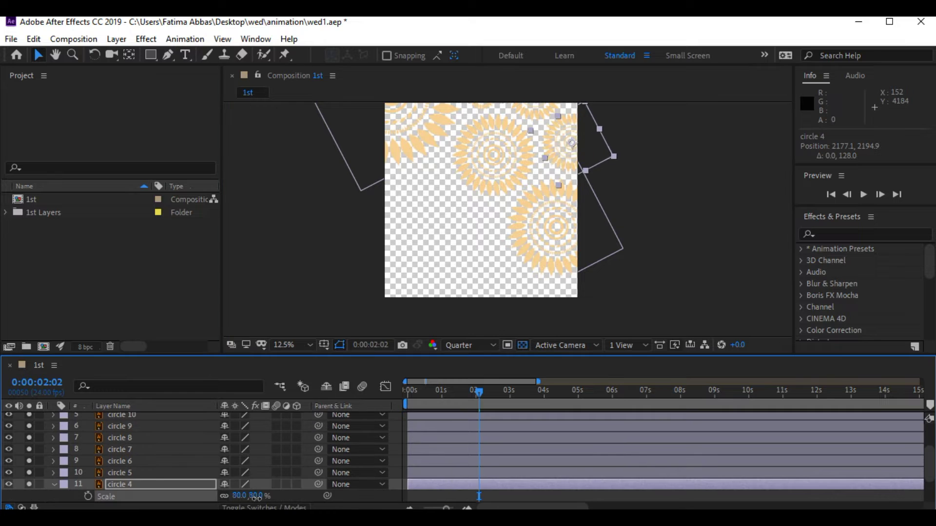
Step: Duplicate the large lower-right circle, scale the copy down and place it on the lower part of the card's left edge
{"action": "left_click", "coordinate": [557, 231]}
{"action": "key", "text": "ctrl+c"}
{"action": "key", "text": "ctrl+v"}
{"action": "left_click_drag", "start_coordinate": [556, 228], "coordinate": [414, 218]}
{"action": "key", "text": "s"}
{"action": "left_click_drag", "start_coordinate": [240, 446], "coordinate": [189, 446]}
{"action": "left_click_drag", "start_coordinate": [414, 218], "coordinate": [388, 192]}
Step: Copy and paste the small left-edge circle, reduce its scale and move it inward across the card's lower part
{"action": "left_click", "coordinate": [432, 180]}
{"action": "key", "text": "ctrl+c"}
{"action": "key", "text": "ctrl+v"}
{"action": "key", "text": "s"}
{"action": "left_click_drag", "start_coordinate": [239, 446], "coordinate": [218, 446]}
{"action": "left_click_drag", "start_coordinate": [388, 191], "coordinate": [464, 213]}
Step: Duplicate the newest small circle, enlarge its scale and shift it toward the card's lower middle
{"action": "left_click", "coordinate": [84, 441]}
{"action": "key", "text": "s"}
{"action": "left_click", "coordinate": [121, 434]}
{"action": "key", "text": "ctrl+c"}
{"action": "key", "text": "ctrl+v"}
{"action": "key", "text": "s"}
{"action": "left_click_drag", "start_coordinate": [239, 446], "coordinate": [280, 446]}
{"action": "left_click_drag", "start_coordinate": [463, 213], "coordinate": [483, 225]}
Step: Paste another copy of the lower-middle circle, scale it down and nudge it slightly to the left
{"action": "key", "text": "ctrl+c"}
{"action": "key", "text": "ctrl+v"}
{"action": "left_click", "coordinate": [53, 446]}
{"action": "key", "text": "s"}
{"action": "left_click_drag", "start_coordinate": [238, 446], "coordinate": [223, 446]}
{"action": "left_click_drag", "start_coordinate": [483, 226], "coordinate": [480, 227]}
{"action": "left_click_drag", "start_coordinate": [239, 446], "coordinate": [232, 446]}
{"action": "key", "text": "Left"}
Step: Duplicate the lower-middle circle, place the copy at the middle of the card's bottom edge and scale it up
{"action": "left_click", "coordinate": [54, 434]}
{"action": "left_click", "coordinate": [115, 435]}
{"action": "key", "text": "ctrl+d"}
{"action": "left_click_drag", "start_coordinate": [479, 227], "coordinate": [493, 283]}
{"action": "key", "text": "s"}
{"action": "left_click_drag", "start_coordinate": [239, 446], "coordinate": [255, 446]}
{"action": "left_click_drag", "start_coordinate": [505, 280], "coordinate": [504, 291]}
{"action": "left_click_drag", "start_coordinate": [239, 446], "coordinate": [261, 446]}
Step: Duplicate the bottom-edge circle for the card's lower-left corner and scale it down to 69%
{"action": "left_click", "coordinate": [132, 434]}
{"action": "left_click_drag", "start_coordinate": [494, 292], "coordinate": [381, 292]}
{"action": "key", "text": "ctrl+d"}
{"action": "key", "text": "s"}
{"action": "left_click_drag", "start_coordinate": [238, 446], "coordinate": [187, 445]}
Step: Duplicate the 69% corner circle so that one sits in each bottom corner of the card, and show the whole card
{"action": "left_click", "coordinate": [138, 435]}
{"action": "left_click_drag", "start_coordinate": [405, 311], "coordinate": [544, 275]}
{"action": "key", "text": "ctrl+d"}
{"action": "left_click", "coordinate": [336, 312]}
{"action": "left_click", "coordinate": [293, 345]}
Step: Save the project and preview the circle animation from the start
{"action": "left_click_drag", "start_coordinate": [479, 392], "coordinate": [384, 388]}
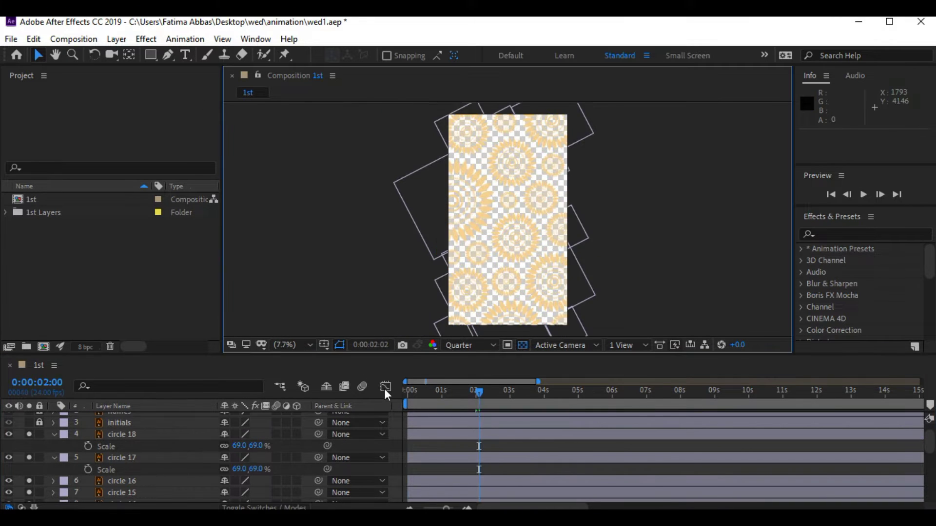
{"action": "key", "text": "ctrl+s"}
{"action": "key", "text": "space"}
{"action": "key", "text": "space"}
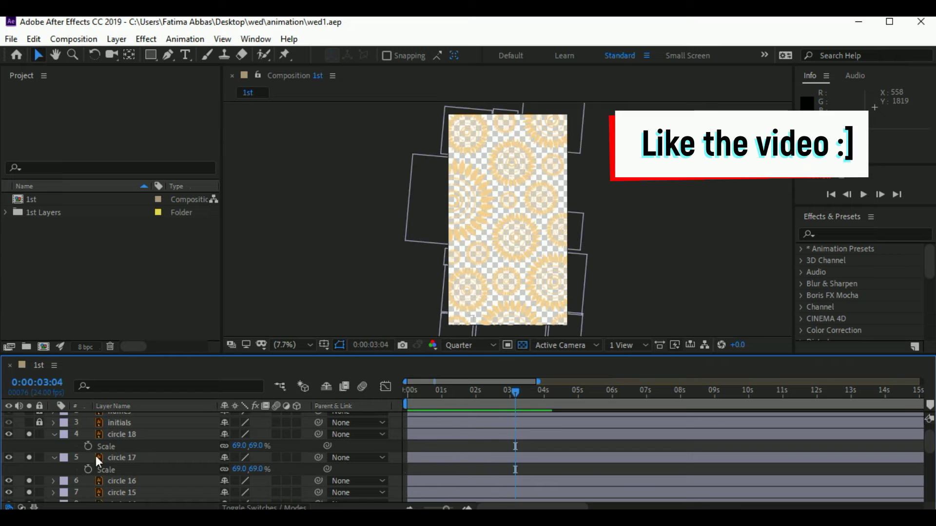
Step: Set the rotation expression of circle 6, the big circle on the card's left edge, to time*20
{"action": "left_click", "coordinate": [54, 434]}
{"action": "left_click", "coordinate": [146, 433]}
{"action": "scroll", "coordinate": [146, 433], "scroll_direction": "down", "scroll_amount": 5}
{"action": "left_click", "coordinate": [55, 437]}
{"action": "left_click", "coordinate": [127, 485]}
{"action": "key", "text": "r"}
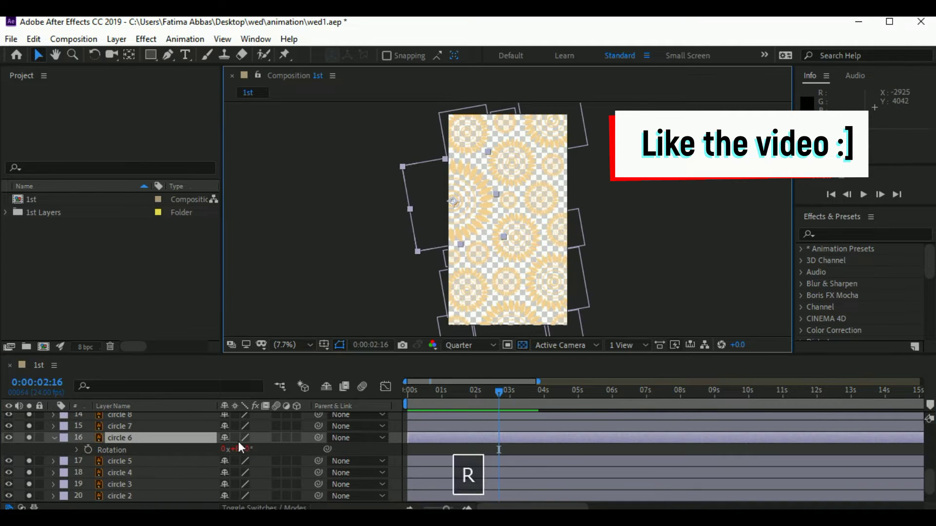
{"action": "left_click", "coordinate": [77, 450]}
{"action": "left_click", "coordinate": [444, 461]}
{"action": "key", "text": "BackSpace"}
{"action": "type", "text": "2"}
Step: Open the rotation expression of the circle in the card's upper-right corner for editing
{"action": "left_click", "coordinate": [554, 115]}
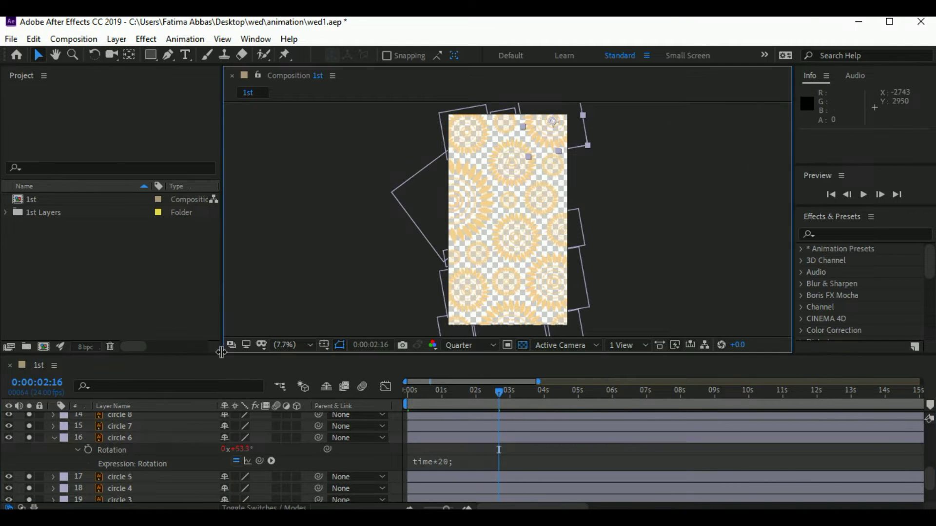
{"action": "key", "text": "r"}
{"action": "left_click", "coordinate": [77, 431]}
{"action": "left_click", "coordinate": [440, 441]}
Step: Enter -2 in the multiplier of the bottom-centre circle's rotation expression and preview the animation
{"action": "left_click", "coordinate": [512, 316]}
{"action": "left_click_drag", "start_coordinate": [499, 391], "coordinate": [427, 391]}
{"action": "key", "text": "r"}
{"action": "left_click", "coordinate": [77, 430]}
{"action": "left_click", "coordinate": [444, 441]}
{"action": "type", "text": "-2"}
{"action": "key", "text": "space"}
{"action": "key", "text": "space"}
Step: Set the rotation expression of circle 7 to time*-10 and preview the animation from the start
{"action": "left_click", "coordinate": [545, 127]}
{"action": "left_click", "coordinate": [475, 138]}
{"action": "left_click", "coordinate": [538, 196]}
{"action": "key", "text": "r"}
{"action": "key", "text": "alt+shift+equal"}
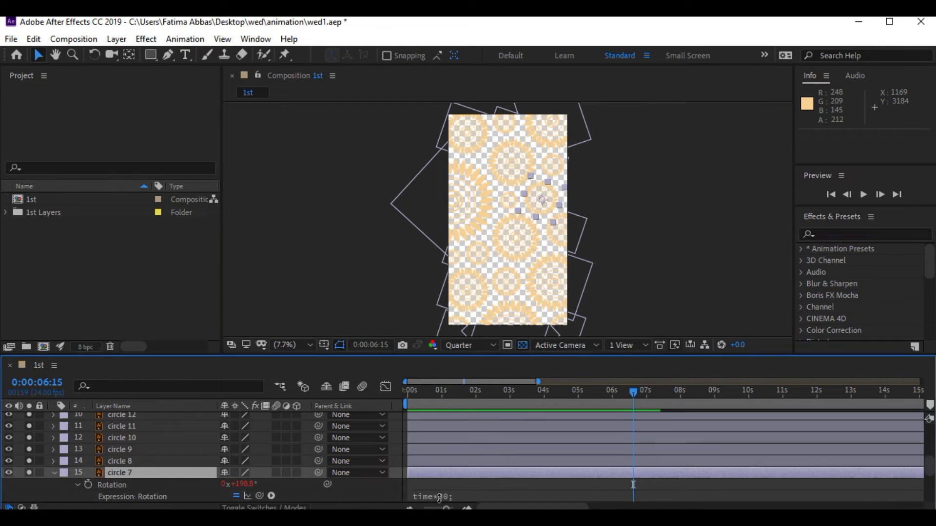
{"action": "type", "text": "time*30;"}
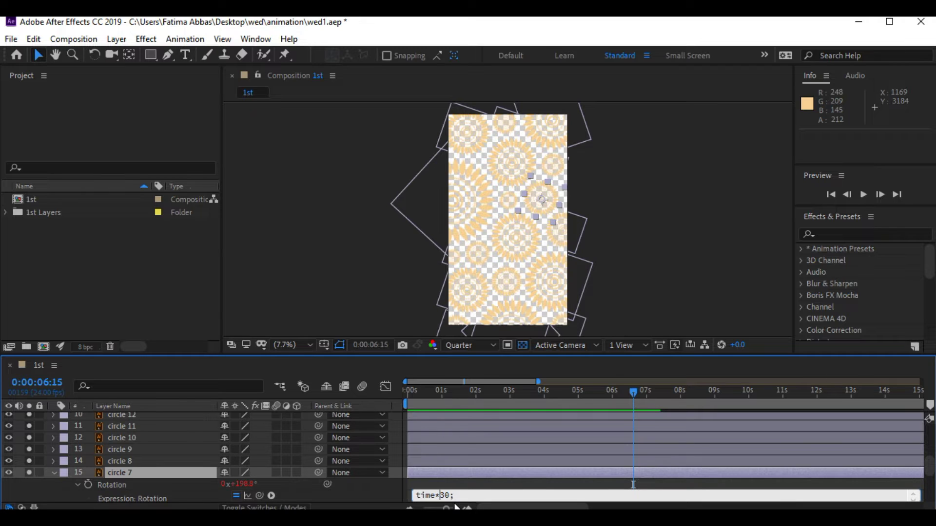
{"action": "type", "text": "-"}
{"action": "key", "text": "Delete"}
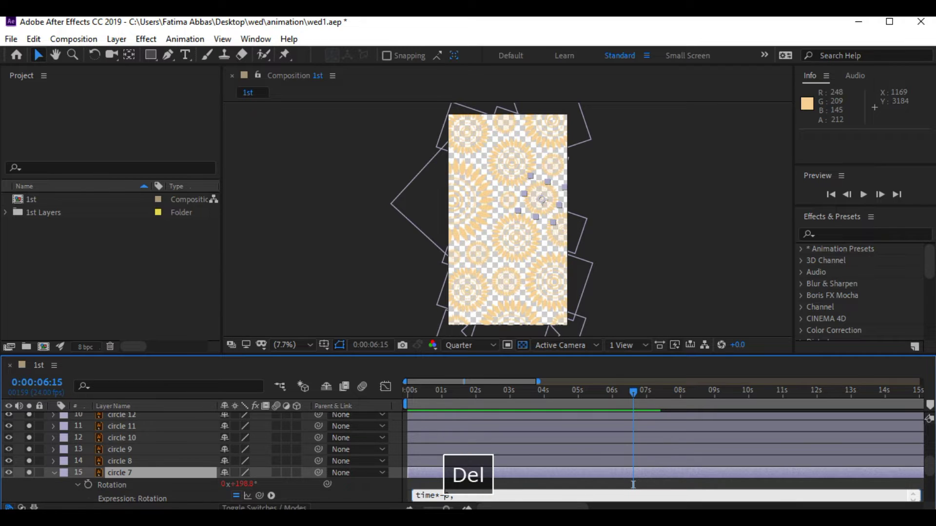
{"action": "type", "text": "1"}
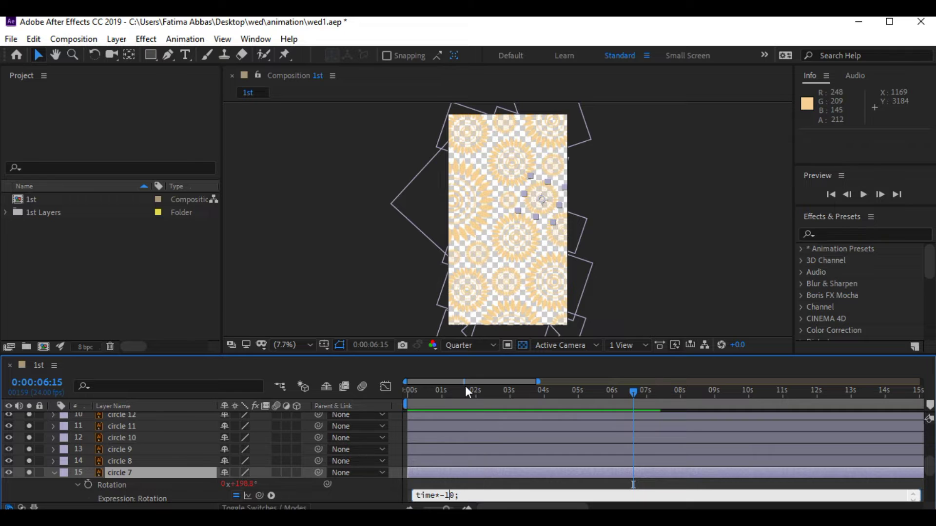
{"action": "left_click_drag", "start_coordinate": [465, 390], "coordinate": [385, 391]}
{"action": "key", "text": "space"}
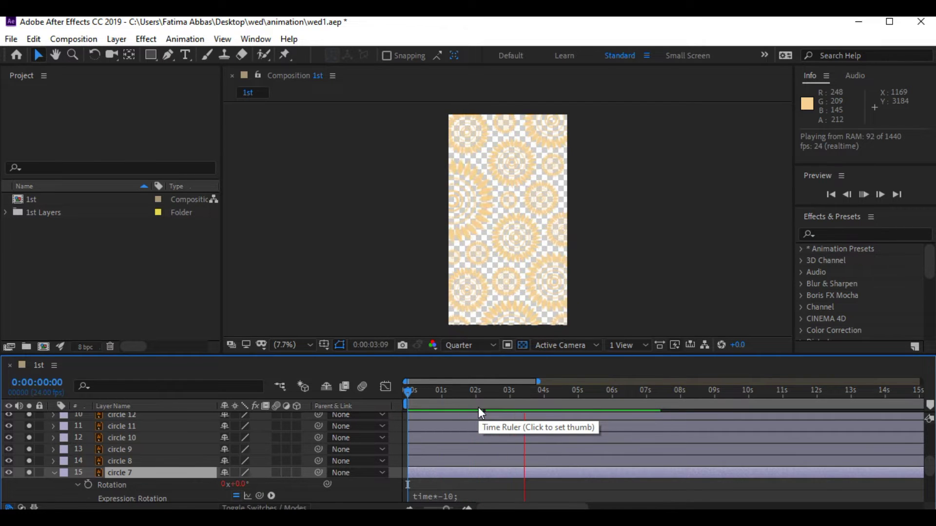
{"action": "key", "text": "space"}
Step: Undo the last change and replay the animation
{"action": "key", "text": "ctrl+z"}
{"action": "key", "text": "space"}
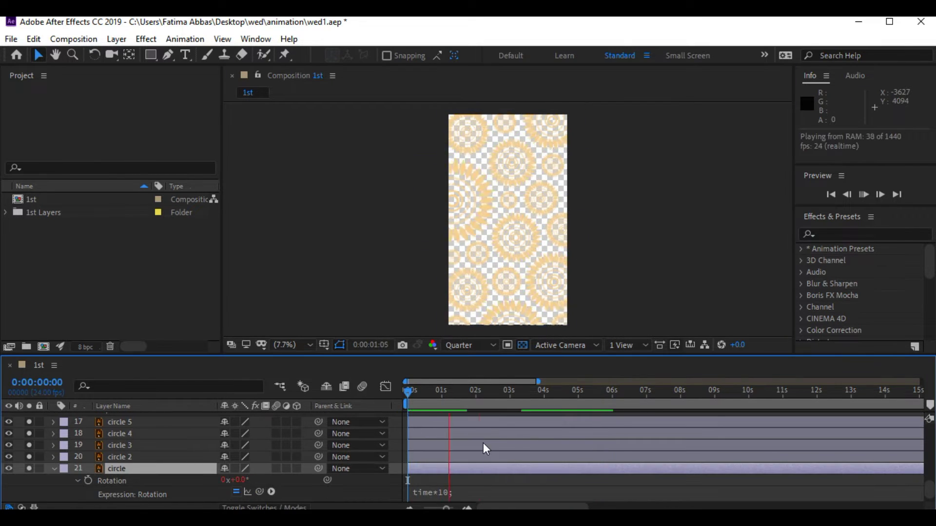
{"action": "scroll", "coordinate": [428, 482], "scroll_direction": "down", "scroll_amount": 1}
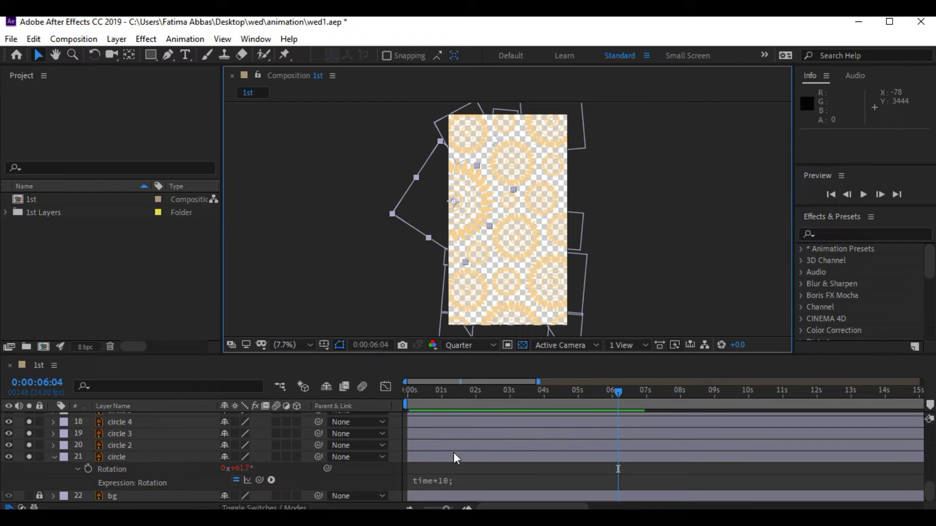
Step: Set the rotation expression of circle 6 on the card's left edge to time*13 and preview it
{"action": "left_click_drag", "start_coordinate": [477, 393], "coordinate": [422, 397]}
{"action": "left_click", "coordinate": [472, 196]}
{"action": "key", "text": "r"}
{"action": "left_click", "coordinate": [78, 430]}
{"action": "left_click", "coordinate": [442, 442]}
{"action": "key", "text": "Delete"}
{"action": "type", "text": "3"}
{"action": "key", "text": "space"}
{"action": "key", "text": "space"}
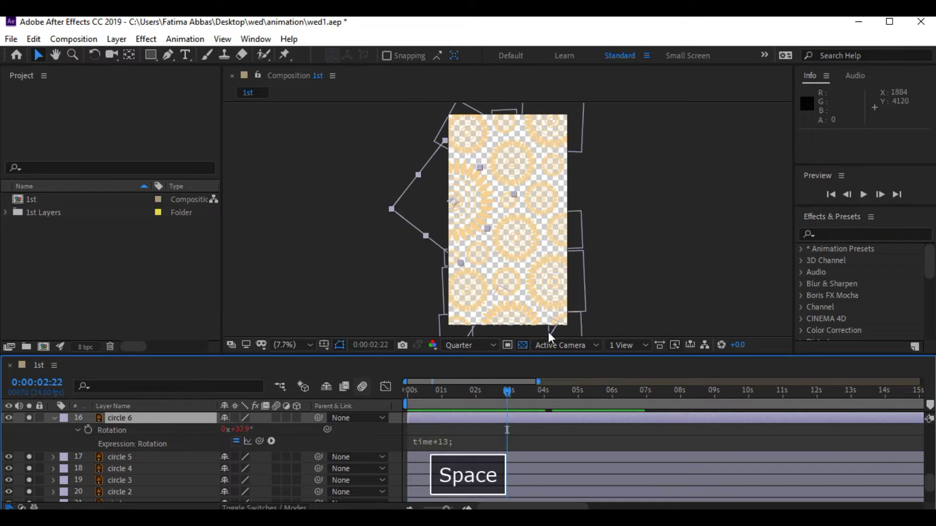
Step: Set the rotation expression of circle 11 on the card's lower right to time*-8 and preview from the start
{"action": "left_click", "coordinate": [553, 283]}
{"action": "key", "text": "r"}
{"action": "left_click", "coordinate": [78, 431]}
{"action": "left_click", "coordinate": [442, 443]}
{"action": "type", "text": "-8"}
{"action": "left_click_drag", "start_coordinate": [507, 393], "coordinate": [408, 394]}
{"action": "key", "text": "space"}
Step: Reveal the rotation expression of circle 9 in the card's upper middle
{"action": "left_click", "coordinate": [512, 161]}
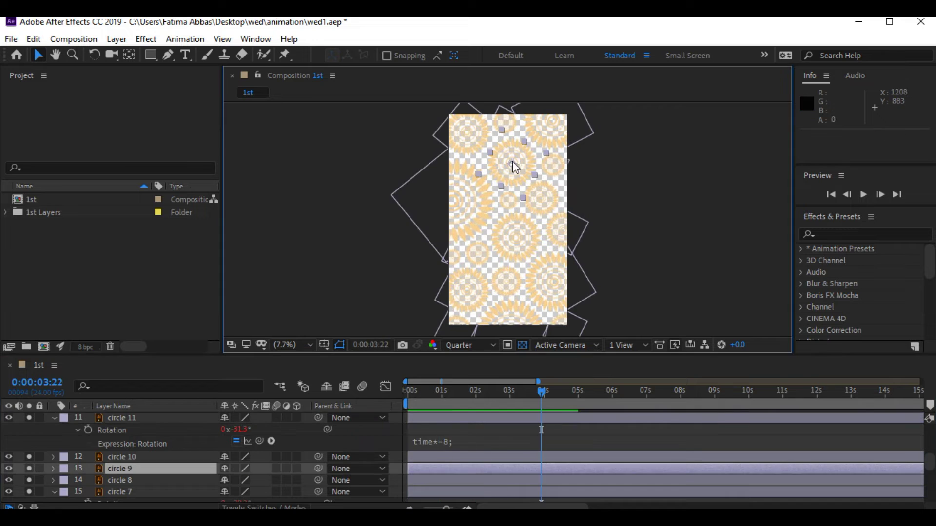
{"action": "key", "text": "e"}
{"action": "key", "text": "e"}
Step: Save the project and save a separate copy of it
{"action": "key", "text": "ctrl+s"}
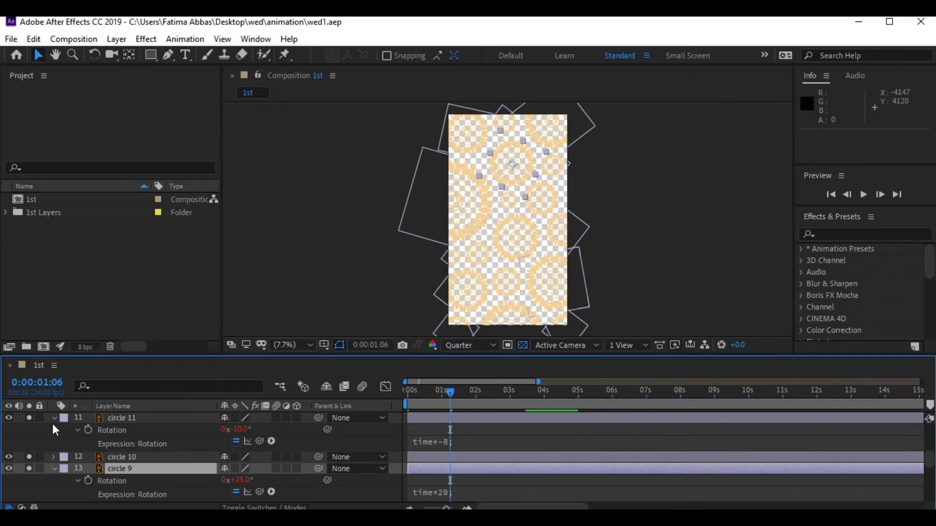
{"action": "left_click", "coordinate": [11, 39]}
{"action": "mouse_move", "coordinate": [123, 165]}
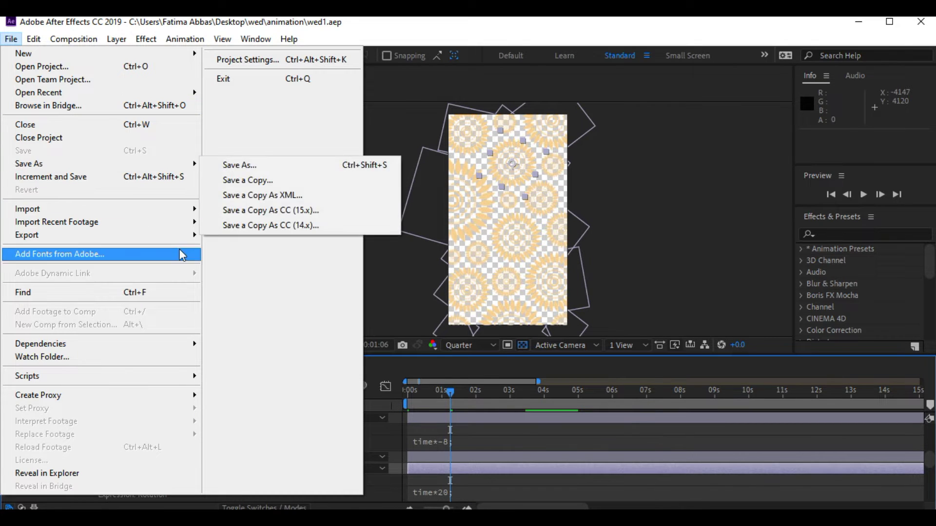
{"action": "left_click", "coordinate": [251, 181]}
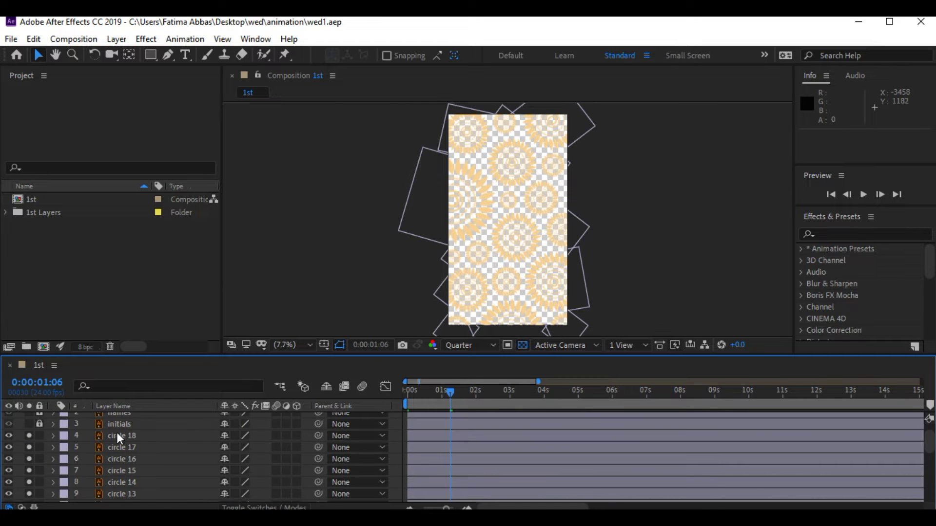
Step: Pre-compose all layers from circle 18 down to circle into a new composition named Background_Flowers, moving all attributes into it
{"action": "left_click", "coordinate": [117, 437]}
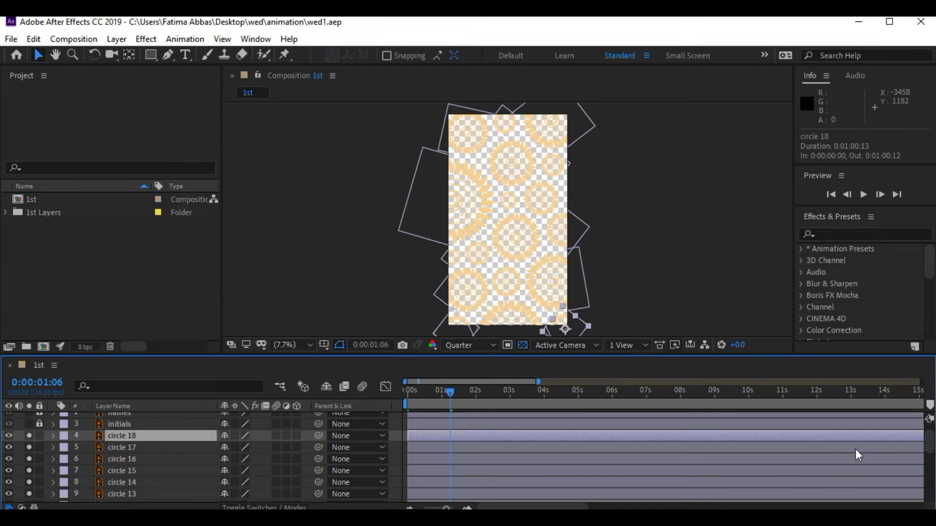
{"action": "left_click_drag", "start_coordinate": [930, 453], "coordinate": [929, 487]}
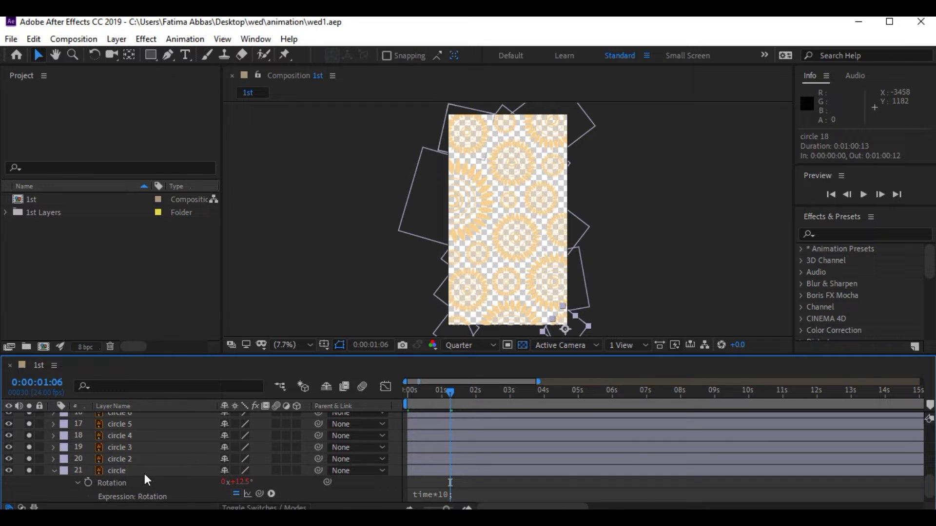
{"action": "left_click", "coordinate": [127, 472], "text": "shift"}
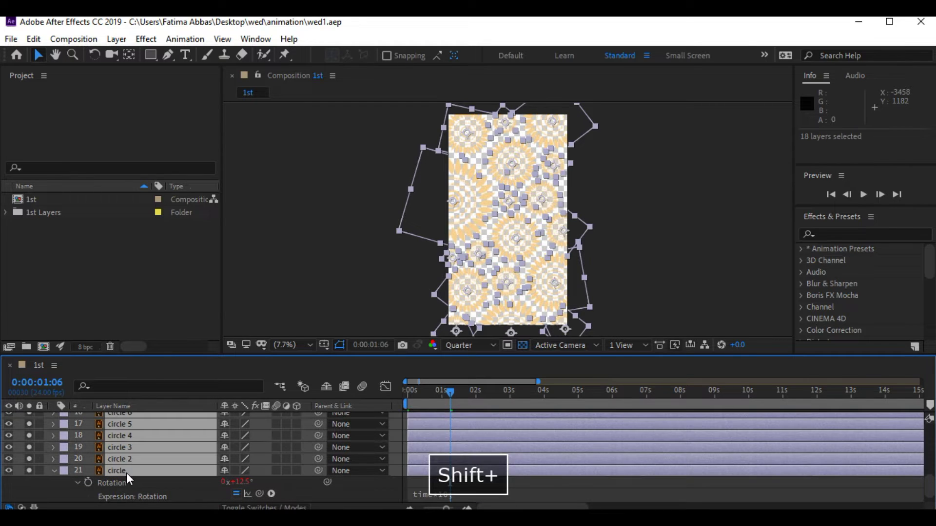
{"action": "right_click", "coordinate": [126, 473]}
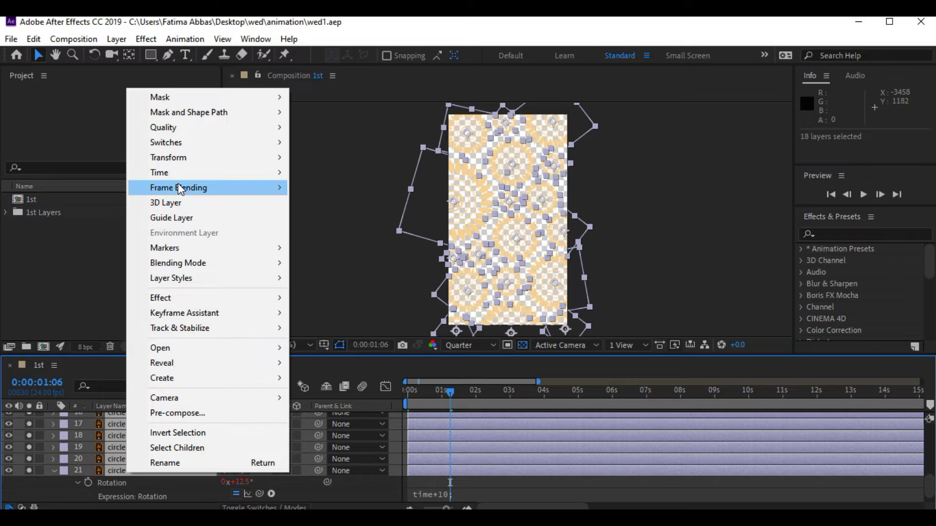
{"action": "left_click", "coordinate": [190, 414]}
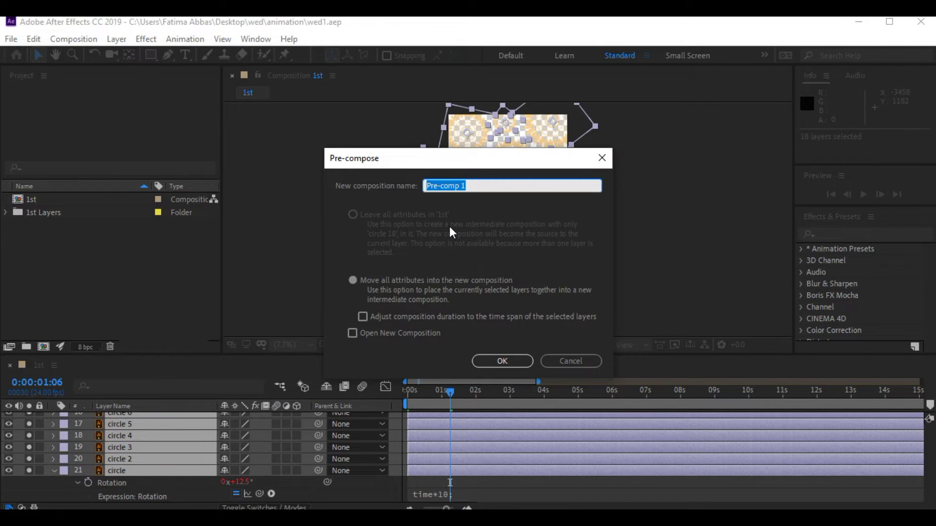
{"action": "type", "text": "Backgr"}
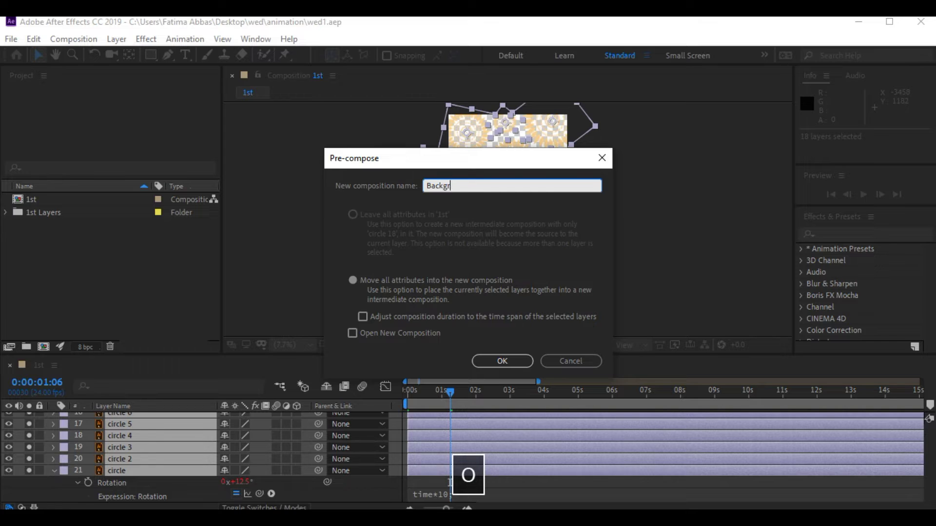
{"action": "type", "text": "ound_Circles"}
{"action": "key", "text": "BackSpace"}
{"action": "key", "text": "BackSpace"}
{"action": "key", "text": "BackSpace"}
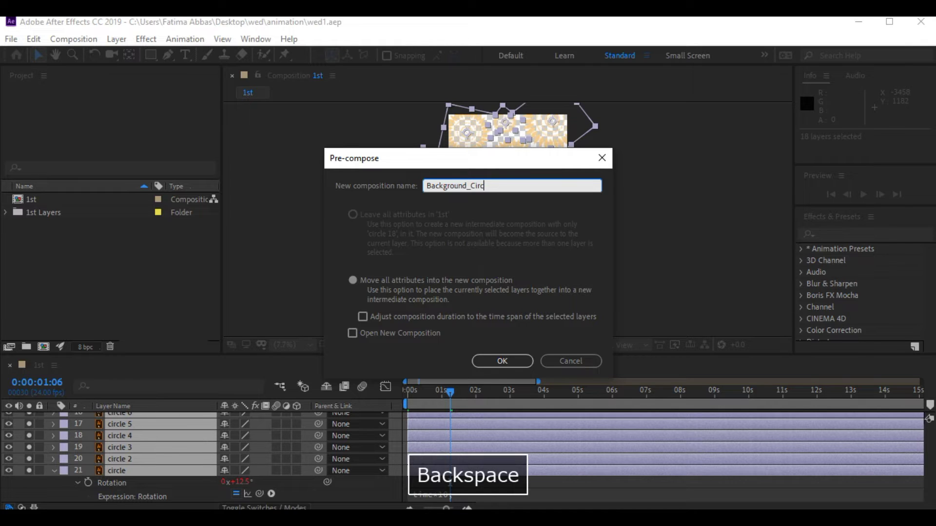
{"action": "type", "text": "Flowers"}
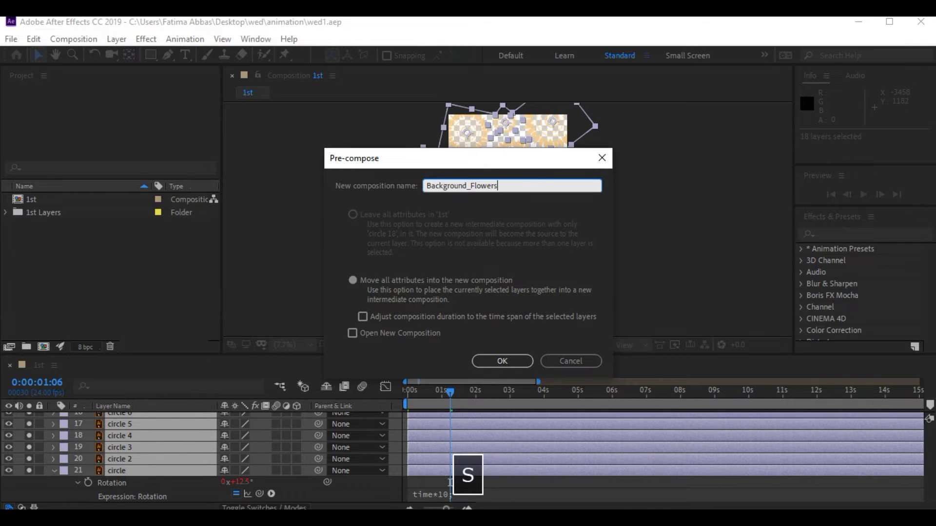
{"action": "key", "text": "Return"}
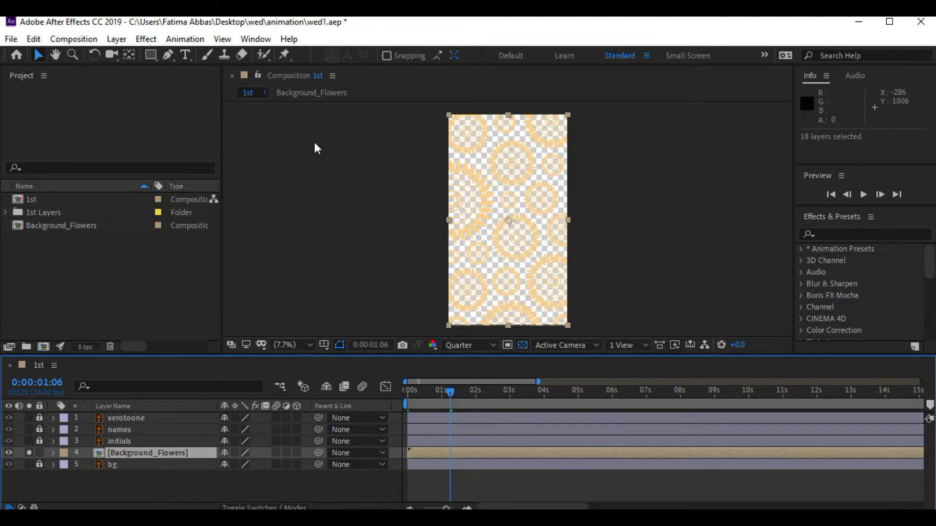
Step: Turn off solo on the Background_Flowers layer and preview the complete card from the start
{"action": "left_click_drag", "start_coordinate": [444, 392], "coordinate": [397, 388]}
{"action": "left_click", "coordinate": [29, 452]}
{"action": "key", "text": "space"}
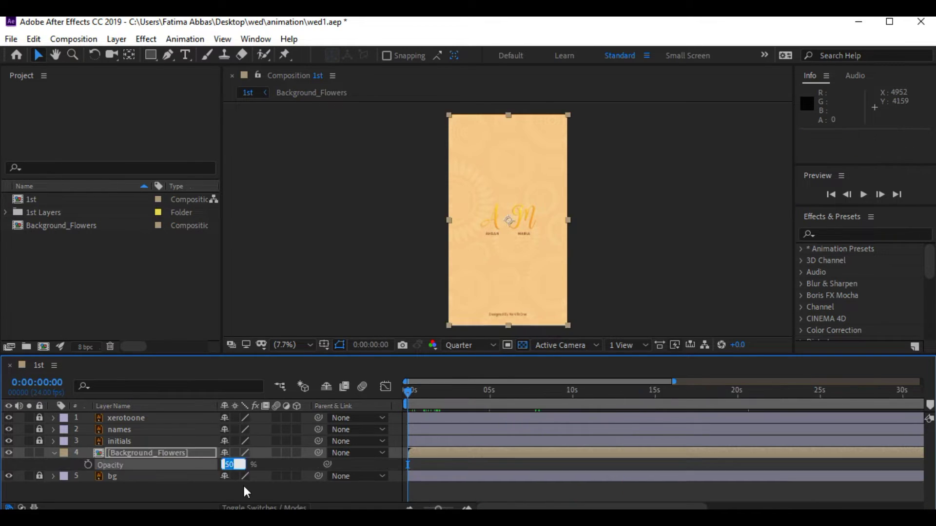
Step: Keyframe the opacity of Background_Flowers at 70% at the start and 60% at about 5 seconds
{"action": "type", "text": "70"}
{"action": "key", "text": "Return"}
{"action": "left_click", "coordinate": [89, 465]}
{"action": "left_click_drag", "start_coordinate": [408, 392], "coordinate": [491, 392]}
{"action": "left_click", "coordinate": [227, 465]}
{"action": "type", "text": "60"}
{"action": "key", "text": "Return"}
Step: Keyframe the Background_Flowers opacity at 50% at about 10 seconds and 60% at about 15 seconds
{"action": "left_click", "coordinate": [572, 393]}
{"action": "left_click", "coordinate": [228, 465]}
{"action": "type", "text": "50"}
{"action": "key", "text": "Return"}
{"action": "left_click", "coordinate": [655, 393]}
{"action": "left_click", "coordinate": [224, 465]}
{"action": "type", "text": "60"}
{"action": "key", "text": "Return"}
Step: Keyframe the Background_Flowers opacity at 70% at about 20 seconds and 60% at about 25 seconds
{"action": "left_click", "coordinate": [738, 390]}
{"action": "left_click", "coordinate": [226, 464]}
{"action": "type", "text": "70"}
{"action": "key", "text": "Return"}
{"action": "left_click", "coordinate": [820, 390]}
{"action": "left_click", "coordinate": [233, 464]}
{"action": "type", "text": "60"}
{"action": "key", "text": "Return"}
Step: Keyframe the opacity at 50% at about 30 seconds, and stretch the opacity keyframes to the end of the one-minute timeline
{"action": "left_click", "coordinate": [903, 394]}
{"action": "left_click", "coordinate": [225, 465]}
{"action": "type", "text": "50"}
{"action": "key", "text": "Return"}
{"action": "left_click_drag", "start_coordinate": [664, 466], "coordinate": [919, 466]}
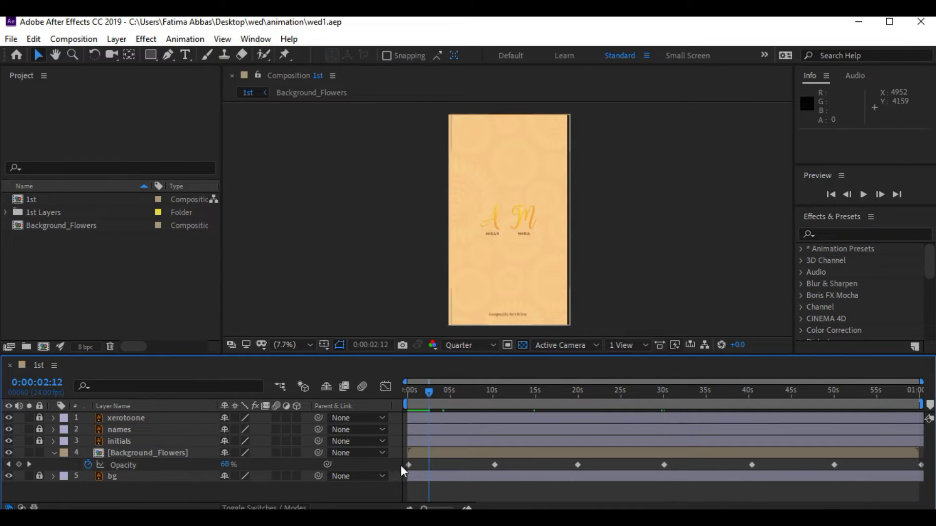
Step: Apply Easy Ease to all opacity keyframes of Background_Flowers and save the project
{"action": "left_click_drag", "start_coordinate": [400, 465], "coordinate": [921, 469]}
{"action": "right_click", "coordinate": [835, 469]}
{"action": "mouse_move", "coordinate": [836, 453]}
{"action": "left_click", "coordinate": [664, 381]}
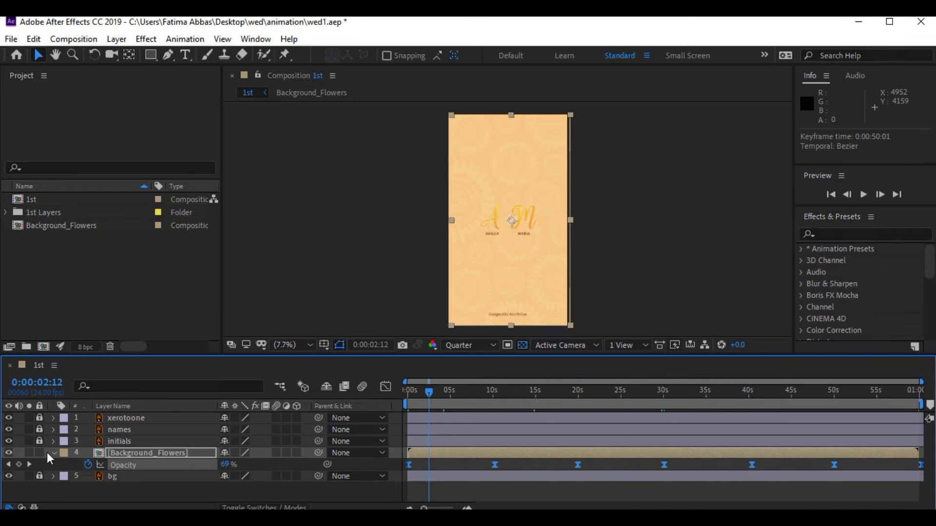
{"action": "left_click", "coordinate": [54, 453]}
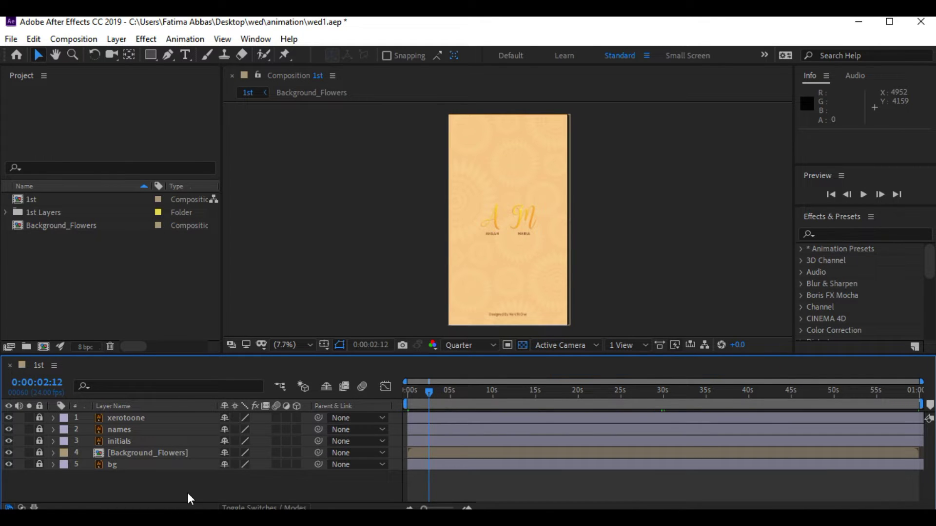
{"action": "key", "text": "ctrl+s"}
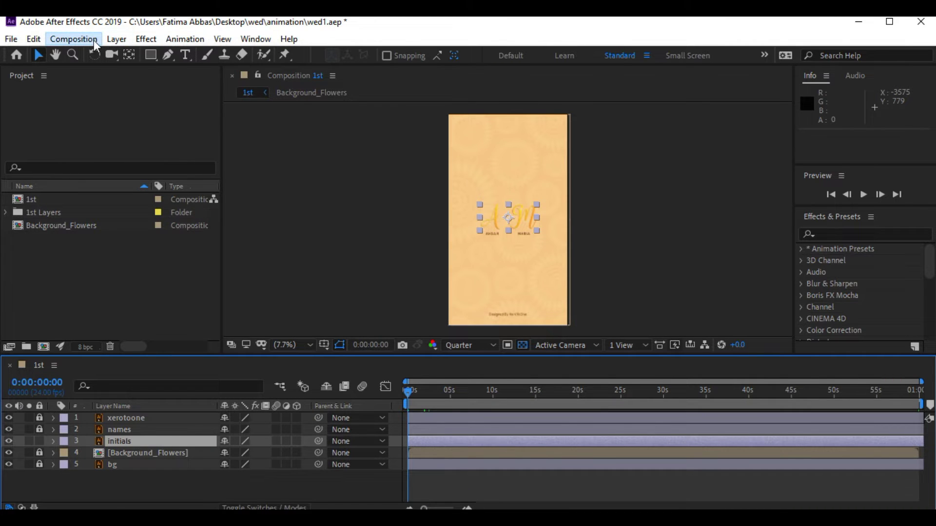
Step: Center the initials layer's anchor point in its content, and center the layer in the composition
{"action": "left_click", "coordinate": [93, 40]}
{"action": "mouse_move", "coordinate": [117, 40]}
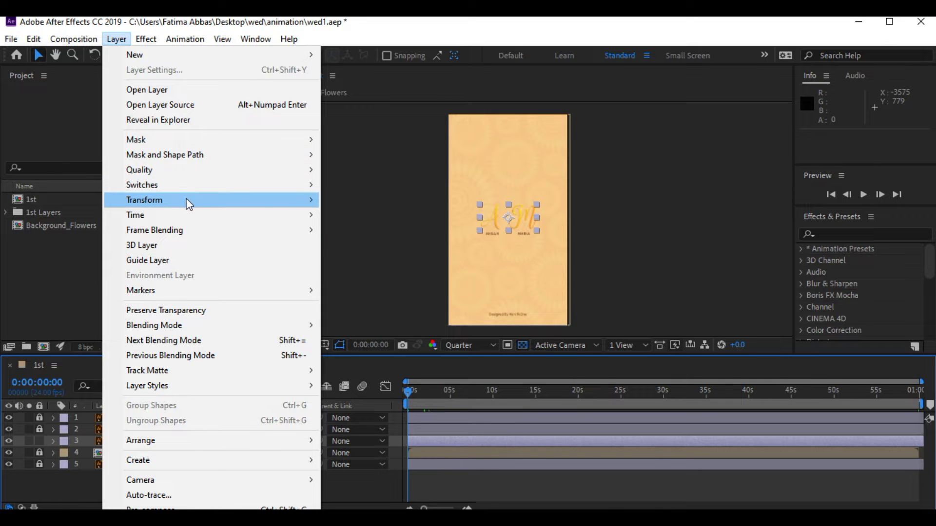
{"action": "mouse_move", "coordinate": [189, 201]}
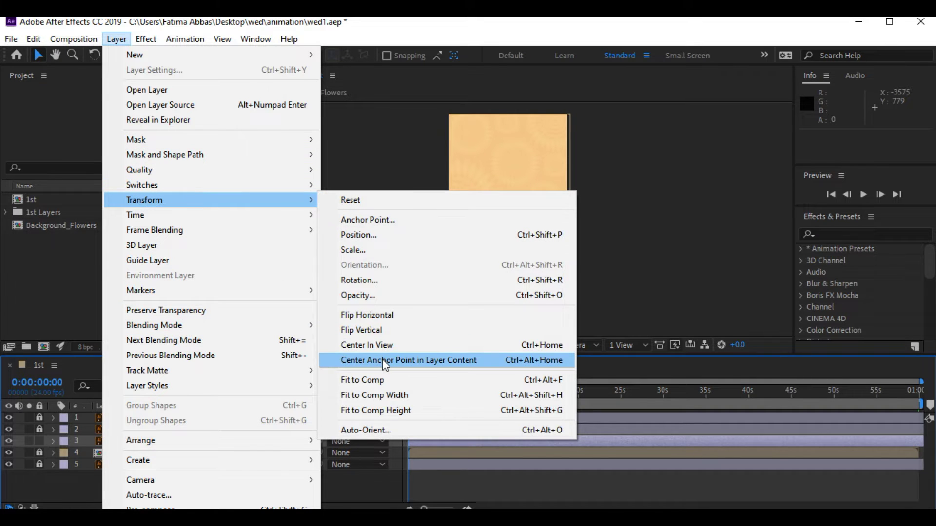
{"action": "left_click", "coordinate": [441, 361]}
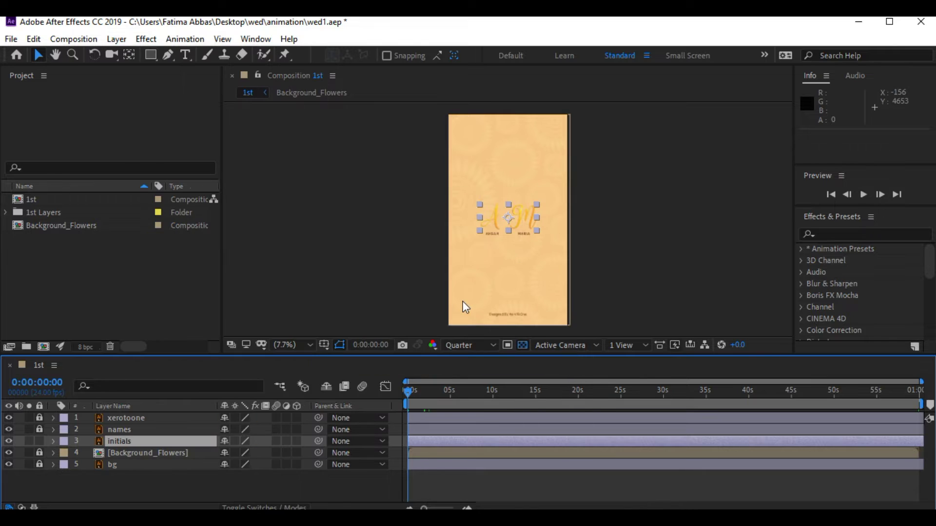
{"action": "left_click", "coordinate": [127, 43]}
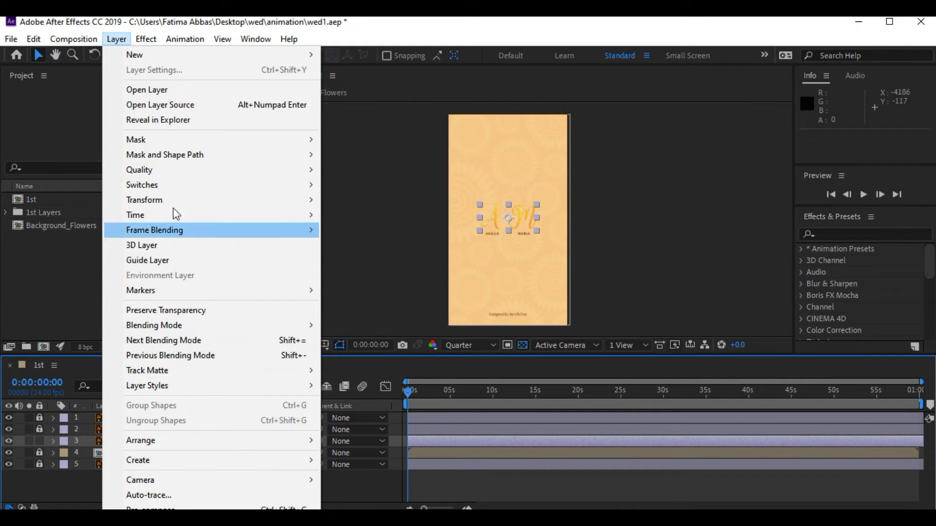
{"action": "mouse_move", "coordinate": [179, 201]}
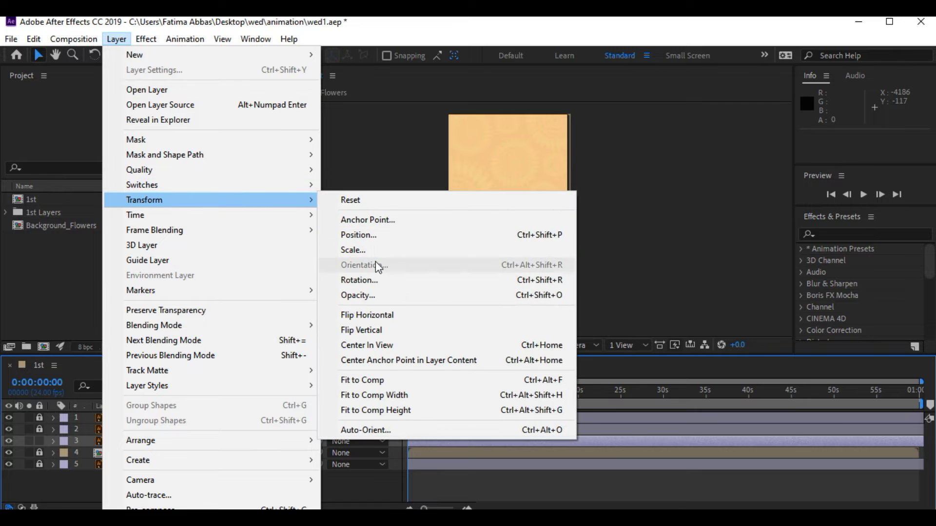
{"action": "left_click", "coordinate": [378, 345]}
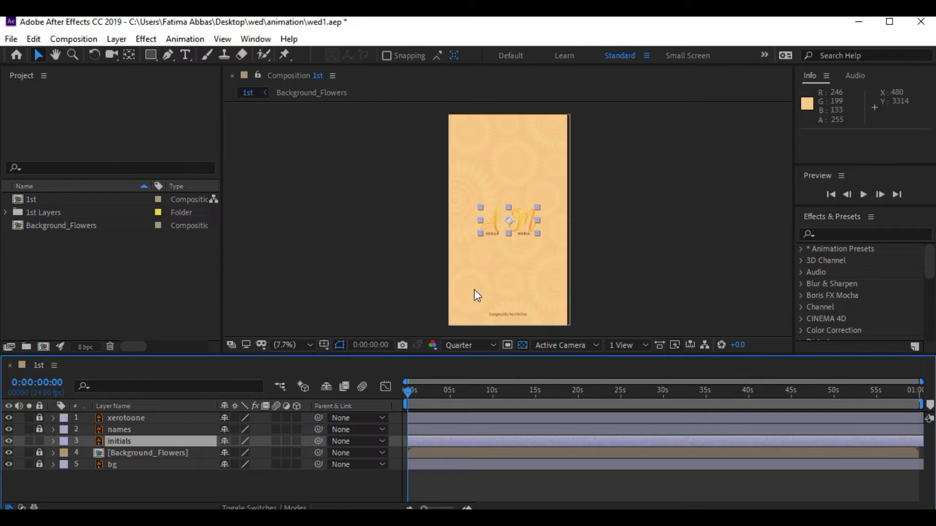
{"action": "left_click", "coordinate": [645, 256]}
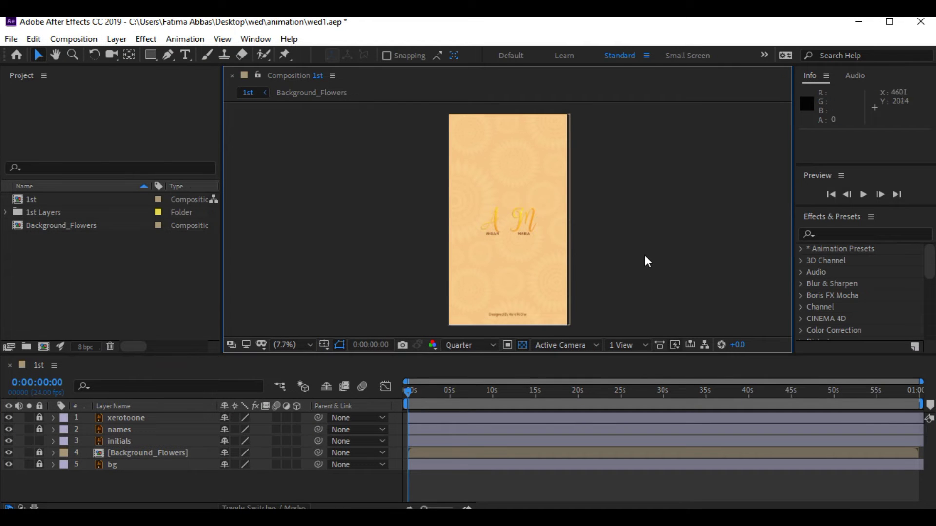
Step: Nudge the initials layer slightly upward from the center of the composition, then deselect it
{"action": "left_click", "coordinate": [520, 219]}
{"action": "key", "text": "Up"}
{"action": "key", "text": "Up"}
{"action": "key", "text": "Up"}
{"action": "key", "text": "Up"}
{"action": "key", "text": "Up"}
{"action": "key", "text": "Up"}
{"action": "key", "text": "Up"}
{"action": "key", "text": "Up"}
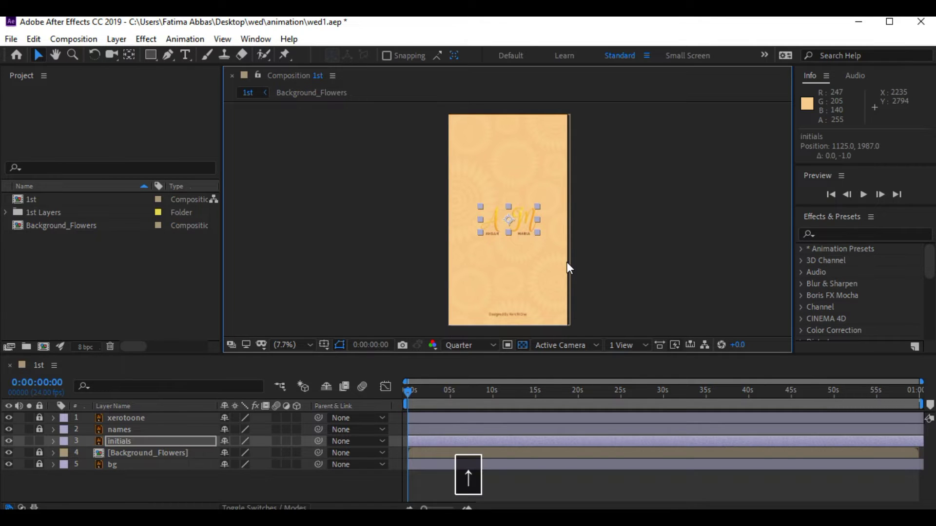
{"action": "left_click", "coordinate": [617, 246]}
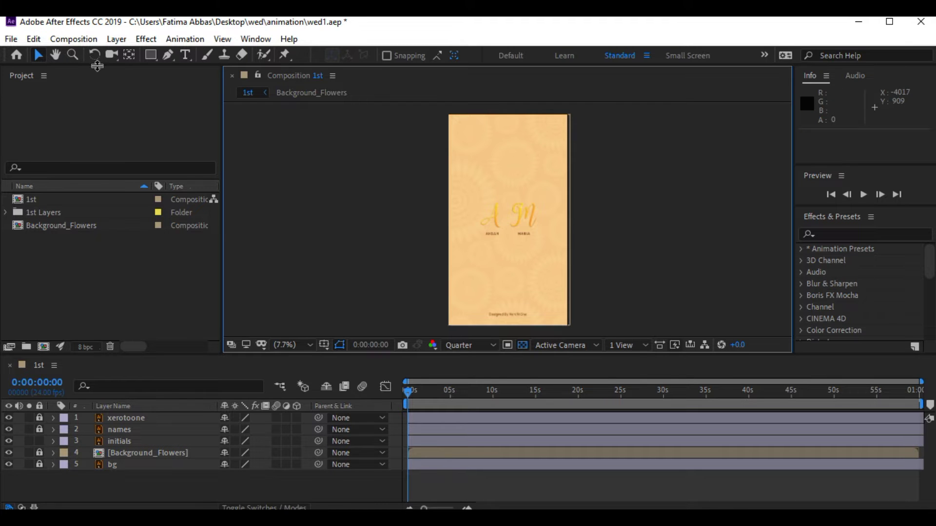
Step: Solo the initials layer for a closer look and search the effects and presets for "fade"
{"action": "left_click", "coordinate": [78, 59]}
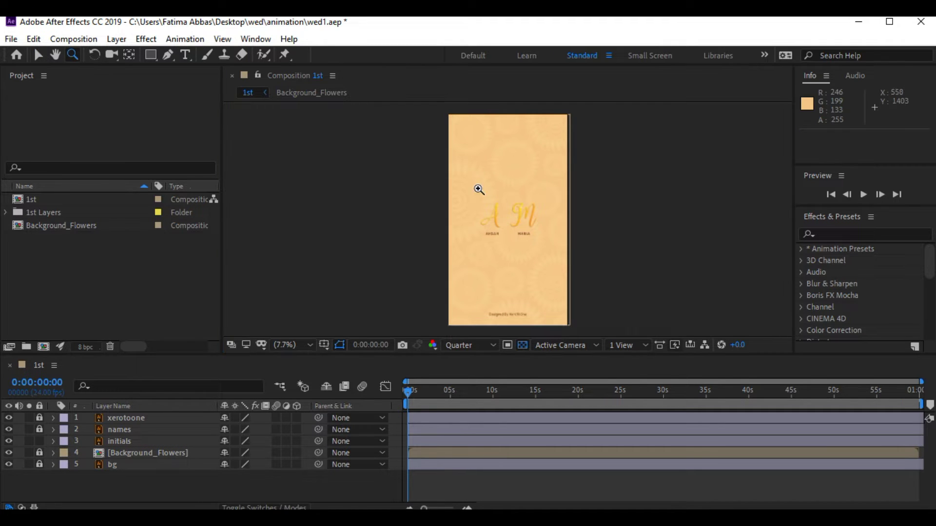
{"action": "left_click", "coordinate": [510, 217]}
{"action": "left_click", "coordinate": [510, 216]}
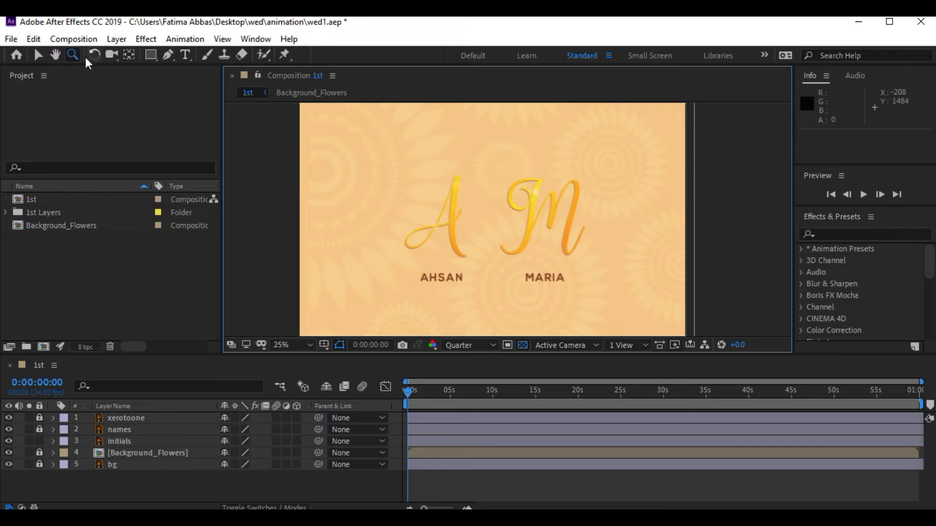
{"action": "left_click", "coordinate": [38, 55]}
{"action": "left_click", "coordinate": [434, 226]}
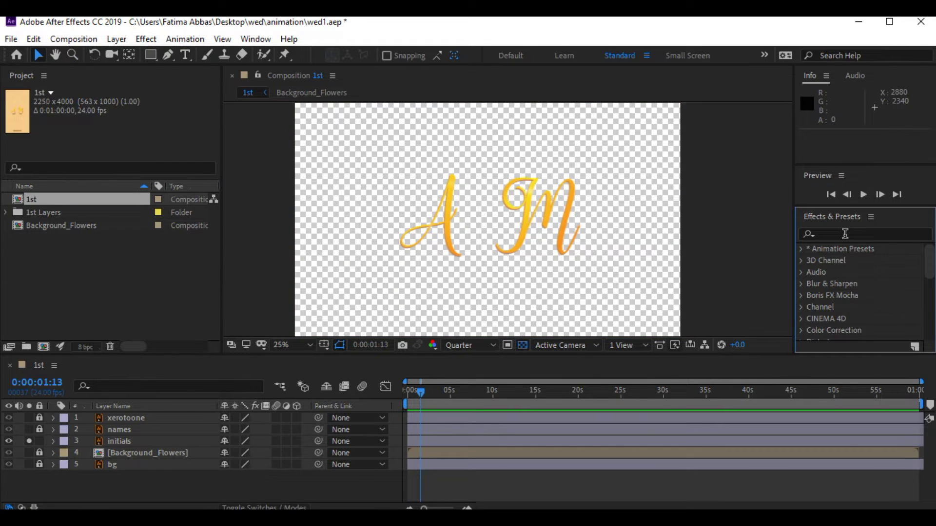
{"action": "left_click", "coordinate": [846, 234]}
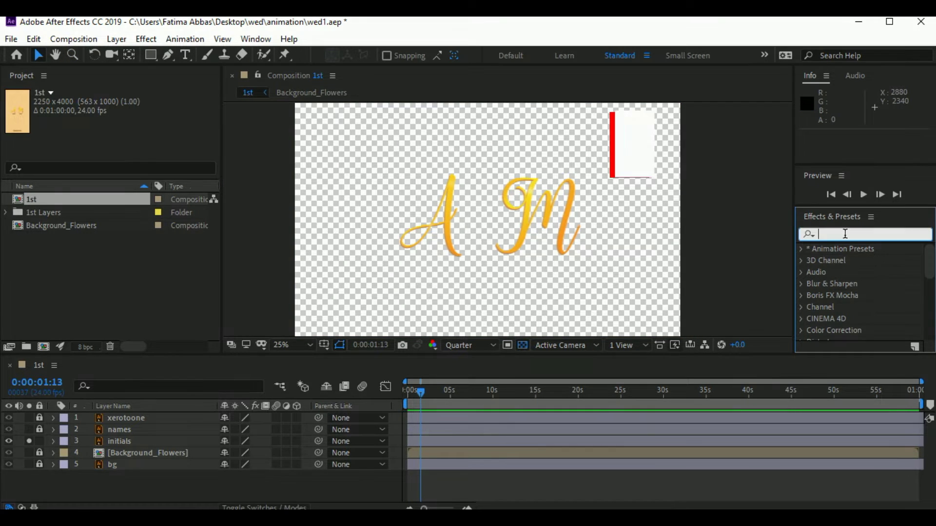
{"action": "type", "text": "fade"}
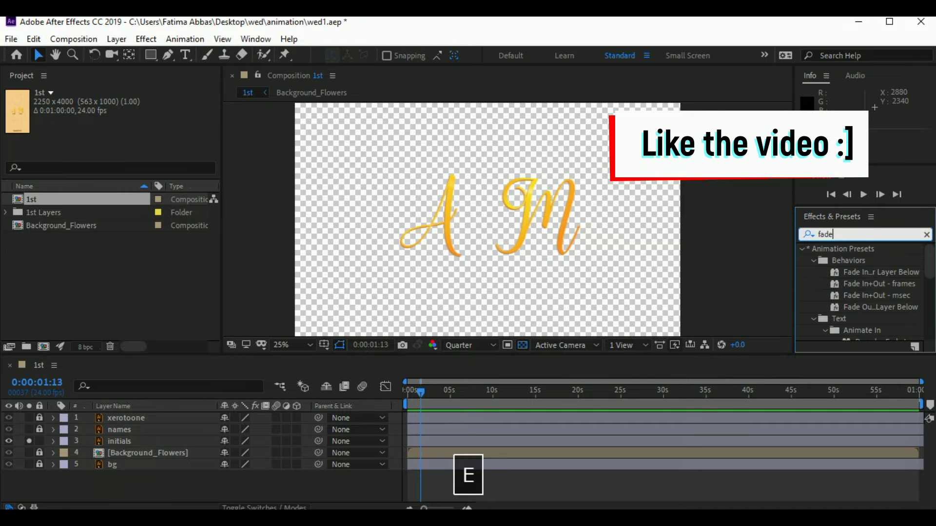
Step: Trim the end of the initials layer to the 5-second mark
{"action": "left_click_drag", "start_coordinate": [421, 392], "coordinate": [452, 385]}
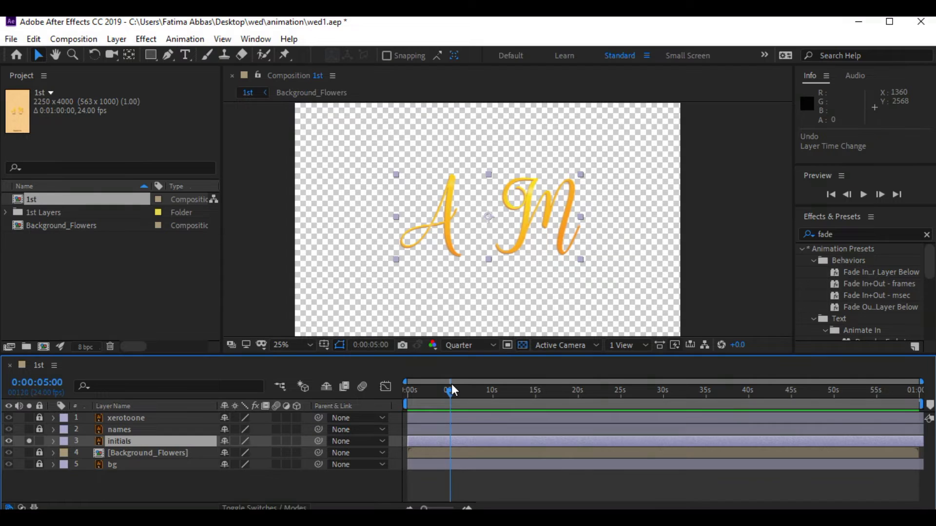
{"action": "left_click", "coordinate": [450, 443]}
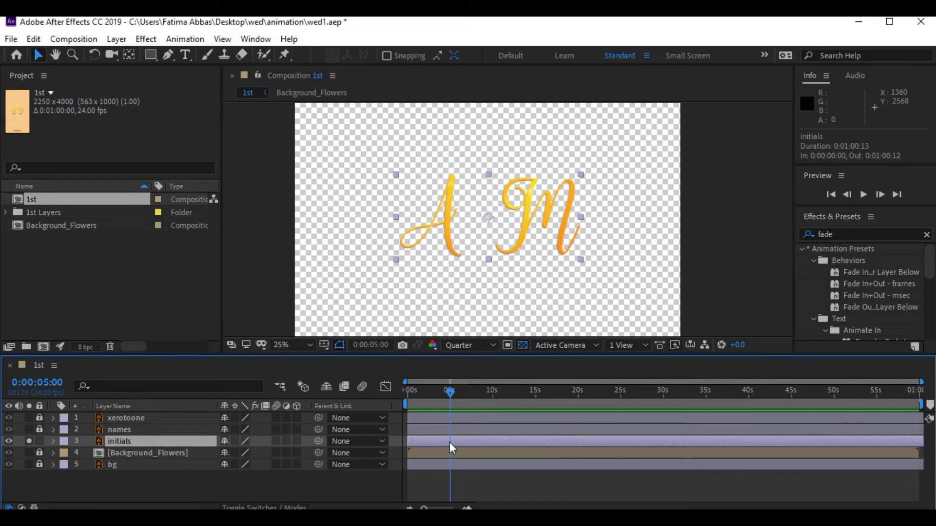
{"action": "key", "text": "alt+bracketright"}
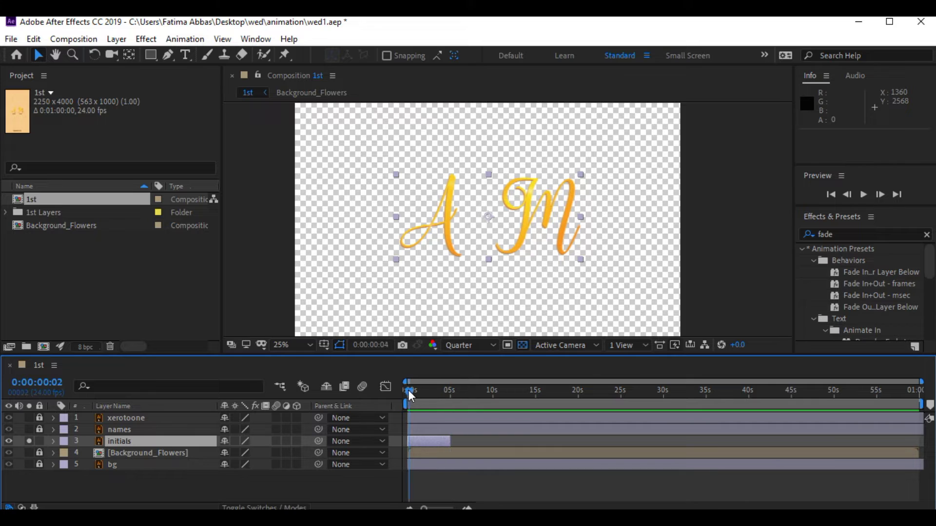
Step: Apply the Fade In+Out - msec preset to the initials layer and preview the fade
{"action": "left_click", "coordinate": [872, 271]}
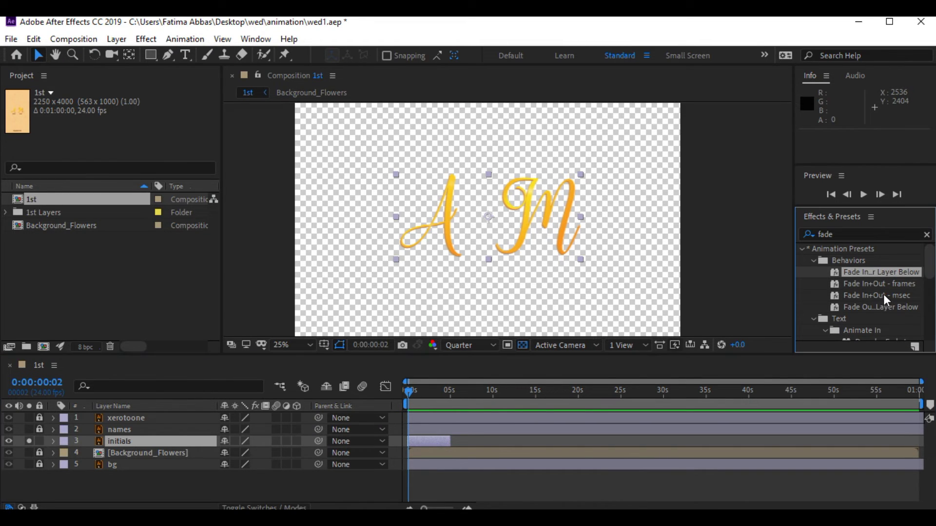
{"action": "left_click_drag", "start_coordinate": [880, 296], "coordinate": [563, 304]}
{"action": "left_click_drag", "start_coordinate": [436, 435], "coordinate": [434, 439]}
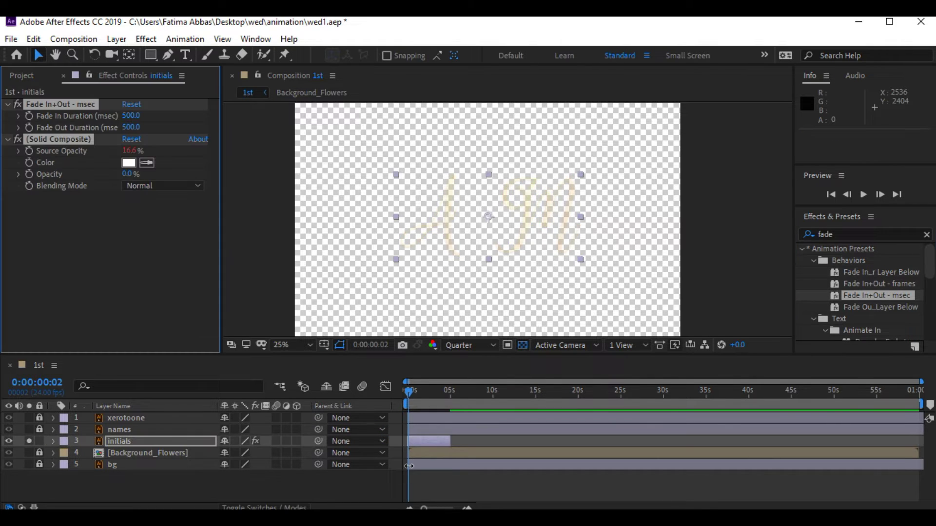
{"action": "key", "text": "space"}
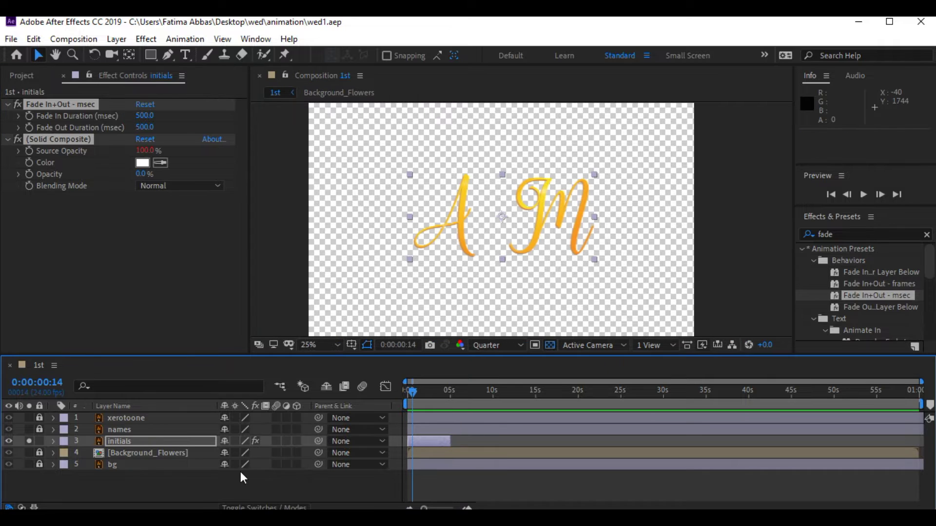
Step: Turn off solo for the initials layer and lock it, then unlock and select the names layer
{"action": "left_click", "coordinate": [30, 441]}
{"action": "left_click", "coordinate": [39, 441]}
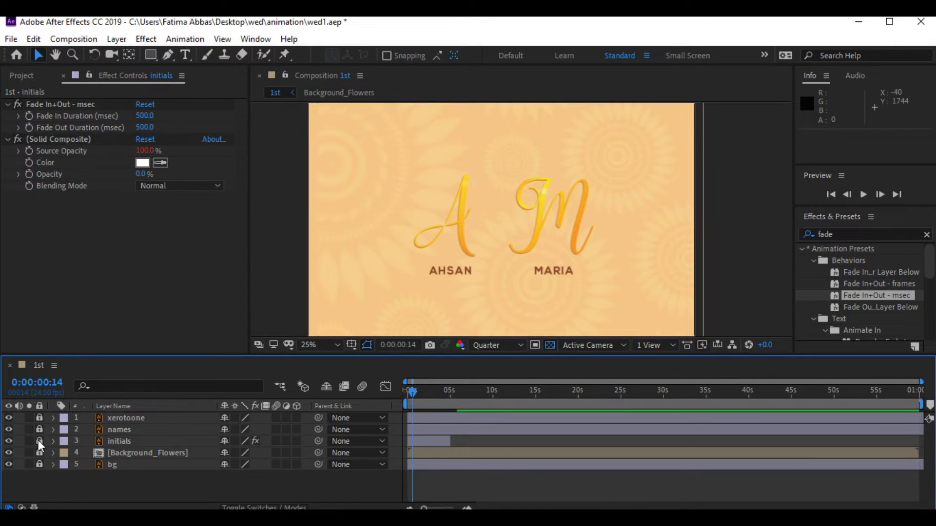
{"action": "left_click", "coordinate": [39, 431]}
{"action": "left_click", "coordinate": [118, 429]}
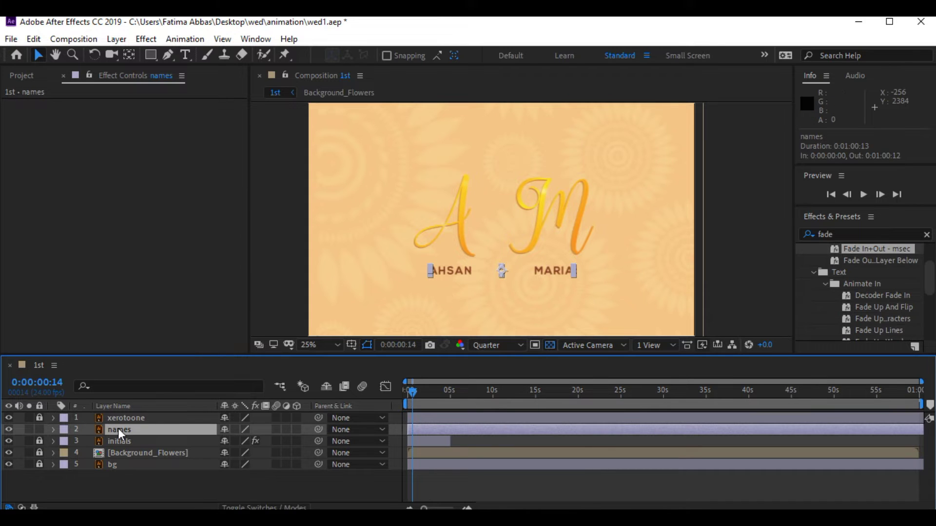
Step: Keyframe the names layer's position at frame 23, add a lowered position of 1123.8, 2452.5 at frame 12, and preview the motion
{"action": "key", "text": "t"}
{"action": "key", "text": "p"}
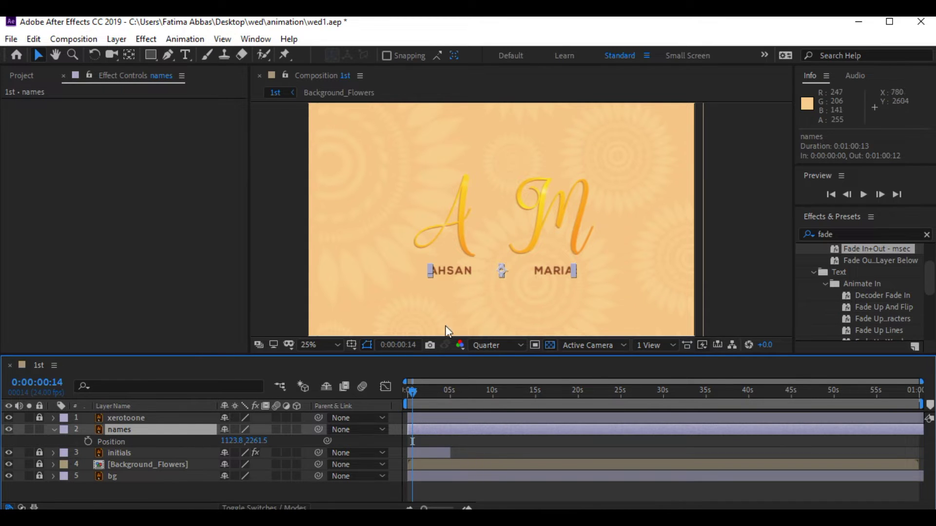
{"action": "key", "text": "equal"}
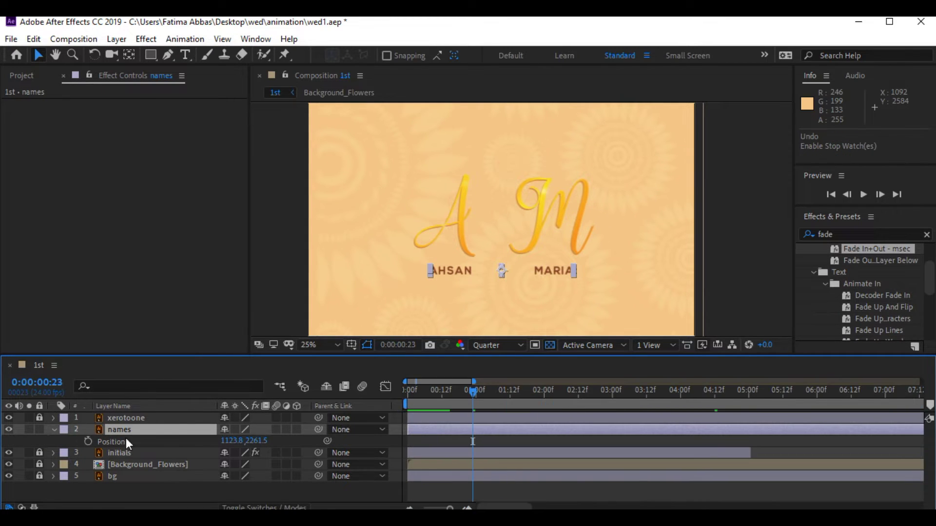
{"action": "left_click", "coordinate": [88, 441]}
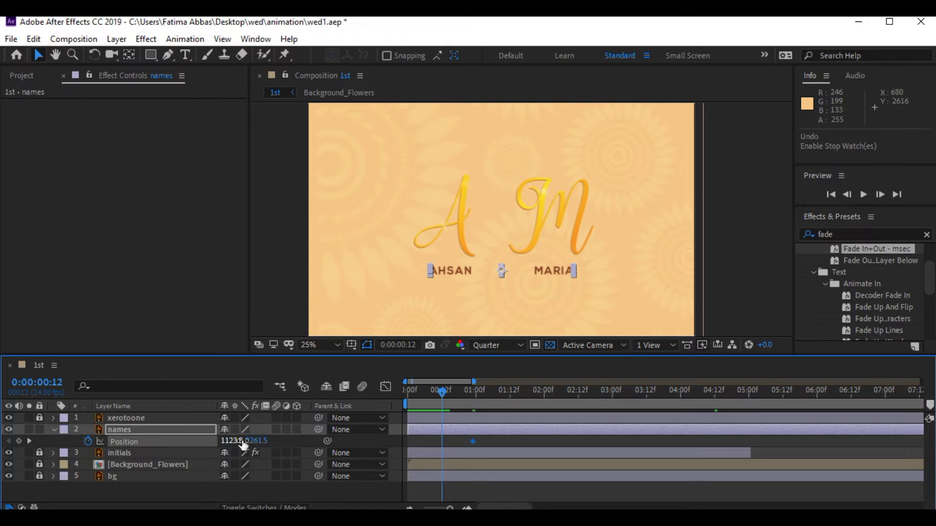
{"action": "left_click_drag", "start_coordinate": [256, 442], "coordinate": [387, 439]}
{"action": "left_click_drag", "start_coordinate": [444, 394], "coordinate": [404, 390]}
{"action": "key", "text": "space"}
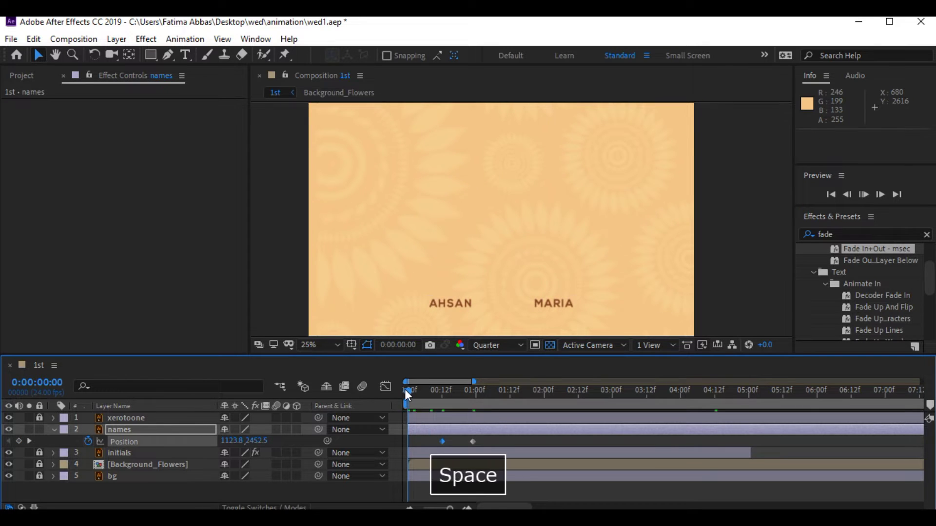
Step: Copy the names layer's frame 12 position keyframe to 0:00:04:12 and its frame 23 keyframe to 0:00:04:00
{"action": "left_click", "coordinate": [443, 440]}
{"action": "key", "text": "ctrl+c"}
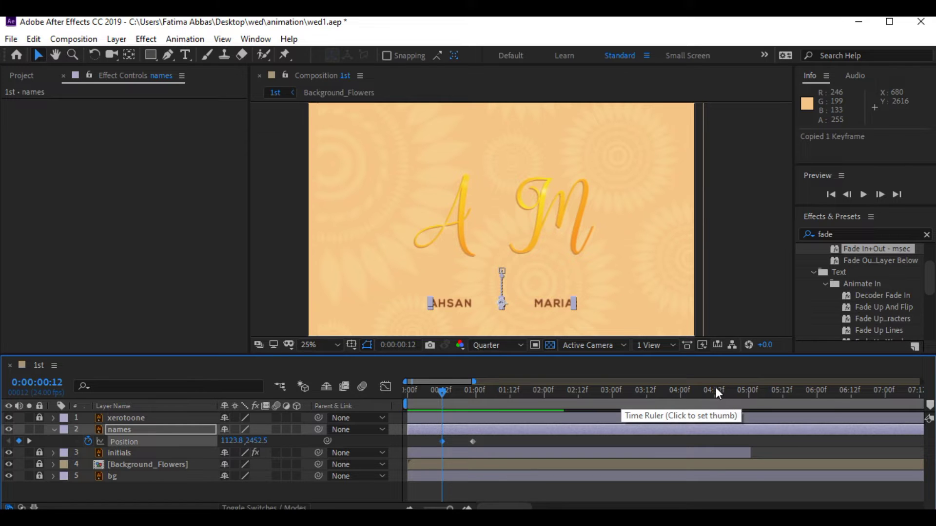
{"action": "left_click", "coordinate": [715, 388]}
{"action": "key", "text": "ctrl+v"}
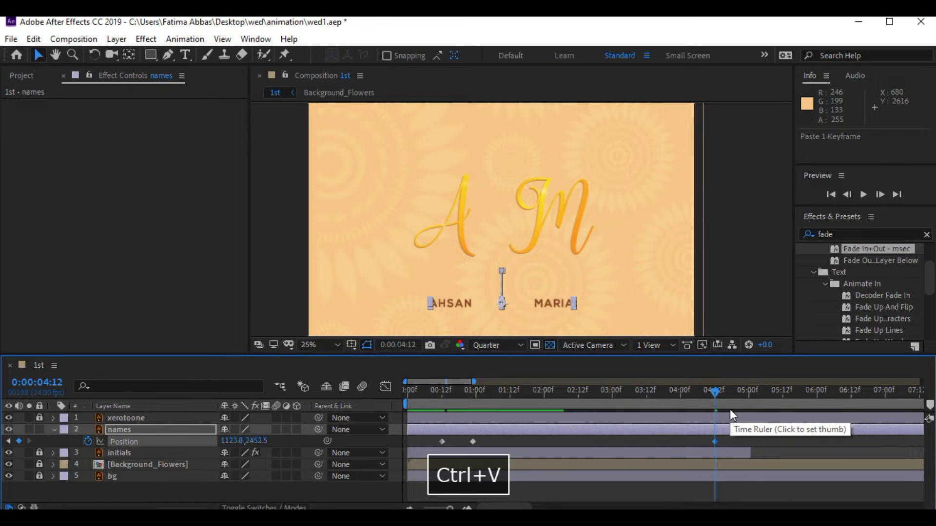
{"action": "left_click", "coordinate": [475, 391]}
{"action": "left_click", "coordinate": [475, 442]}
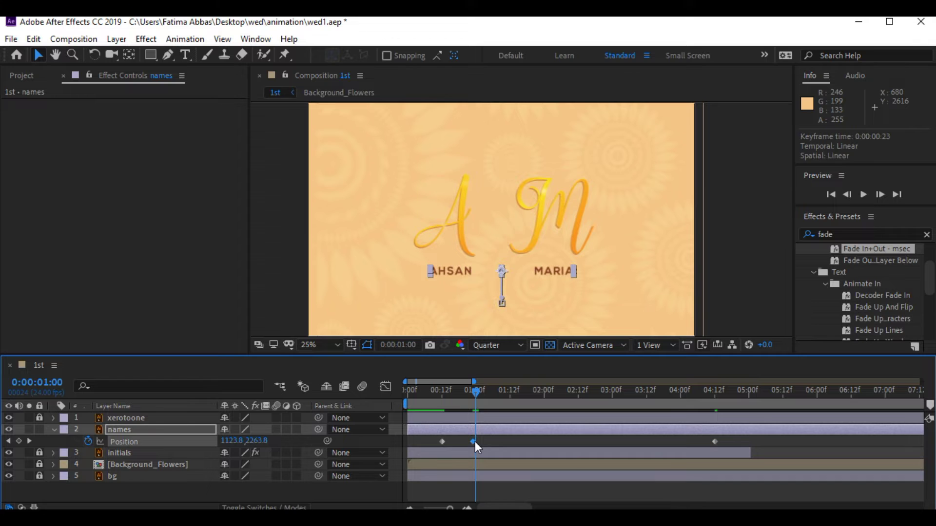
{"action": "key", "text": "ctrl+c"}
{"action": "left_click", "coordinate": [681, 389]}
{"action": "key", "text": "ctrl+v"}
Step: Apply Easy Ease to all four position keyframes of the names layer and preview the animation
{"action": "left_click_drag", "start_coordinate": [727, 445], "coordinate": [444, 436]}
{"action": "right_click", "coordinate": [473, 441]}
{"action": "mouse_move", "coordinate": [531, 433]}
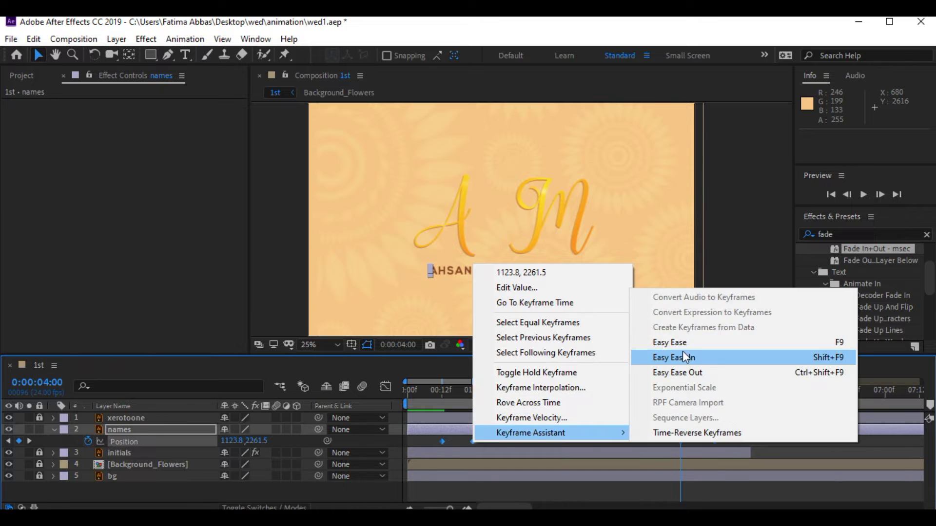
{"action": "left_click", "coordinate": [655, 356]}
{"action": "left_click", "coordinate": [436, 388]}
{"action": "key", "text": "space"}
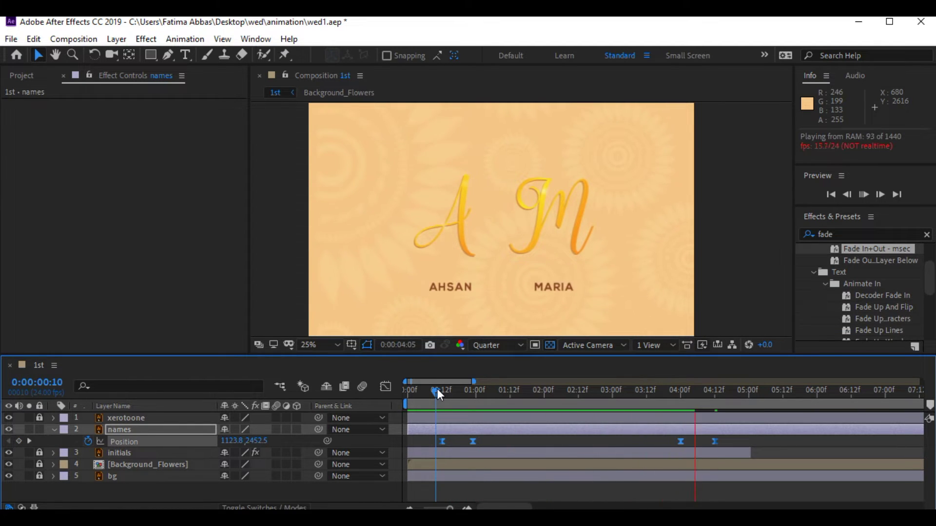
{"action": "key", "text": "space"}
Step: Go to frame 12, reveal all transform properties of the names layer, and select its Opacity property
{"action": "left_click", "coordinate": [441, 390]}
{"action": "left_click", "coordinate": [52, 431]}
{"action": "left_click", "coordinate": [53, 431]}
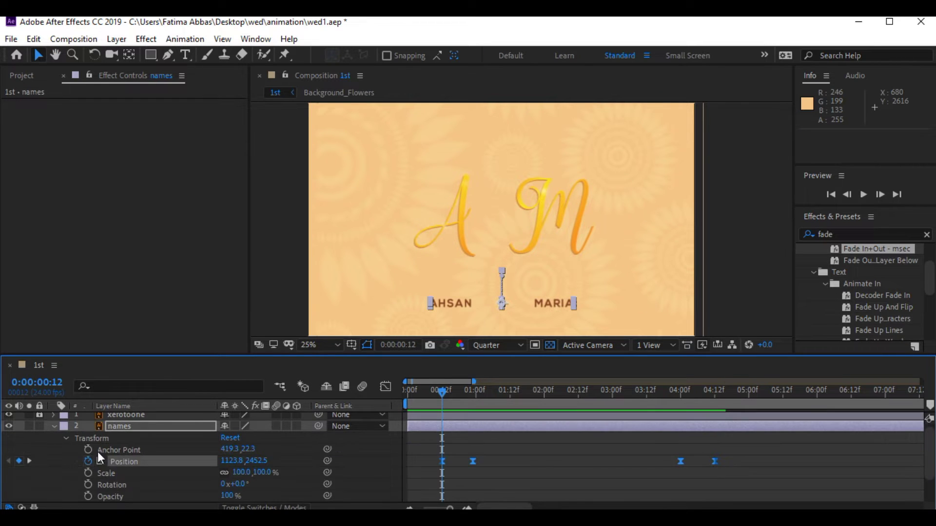
{"action": "left_click", "coordinate": [111, 496]}
{"action": "scroll", "coordinate": [555, 443], "scroll_direction": "down", "scroll_amount": 1}
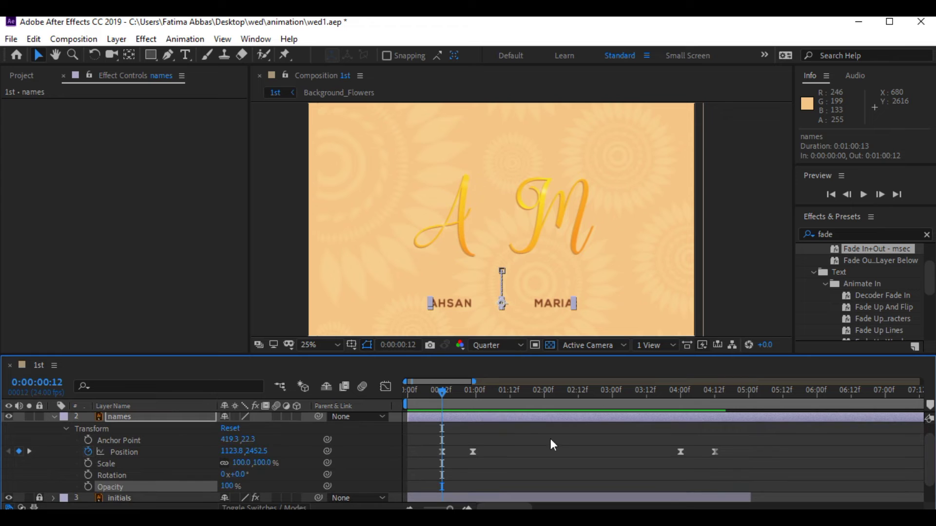
{"action": "left_click", "coordinate": [405, 390]}
{"action": "left_click", "coordinate": [441, 389]}
{"action": "key", "text": "alt+shift+t"}
{"action": "key", "text": "ctrl+z"}
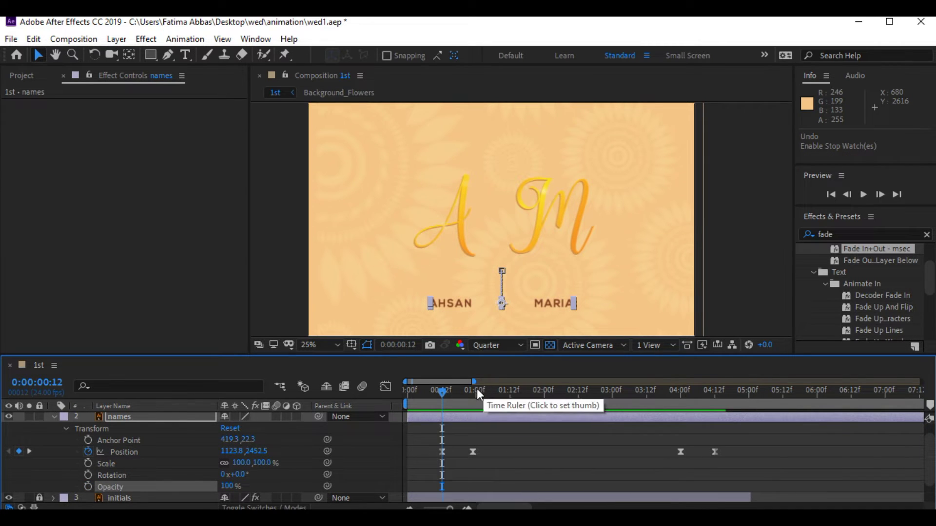
Step: Keyframe the names layer's Opacity at frame 23 and add a 0% Opacity keyframe at the start of the timeline
{"action": "left_click", "coordinate": [475, 389]}
{"action": "left_click", "coordinate": [89, 486]}
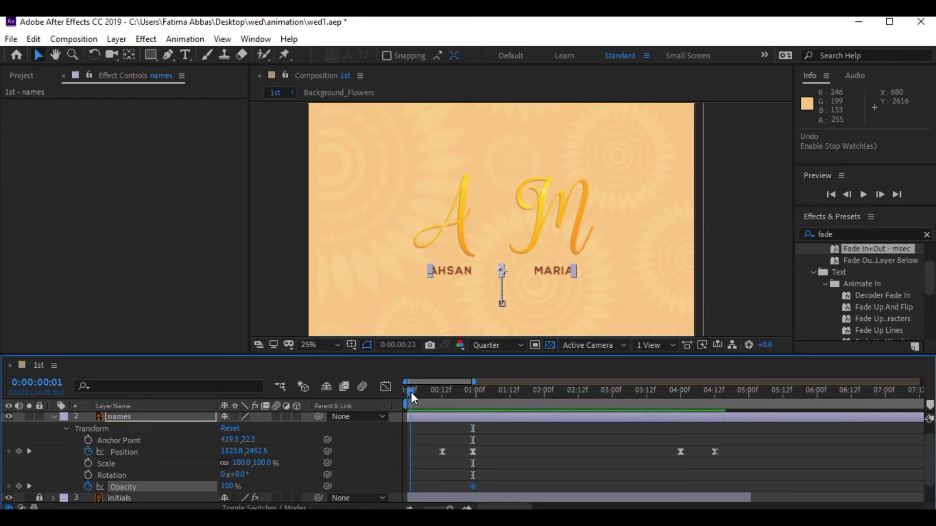
{"action": "left_click", "coordinate": [411, 391]}
{"action": "left_click_drag", "start_coordinate": [227, 486], "coordinate": [76, 482]}
{"action": "key", "text": "space"}
{"action": "key", "text": "space"}
Step: Set the names layer's Opacity to 0% at frame 12 and preview the fade-in from the start
{"action": "left_click", "coordinate": [441, 392]}
{"action": "left_click_drag", "start_coordinate": [226, 486], "coordinate": [151, 485]}
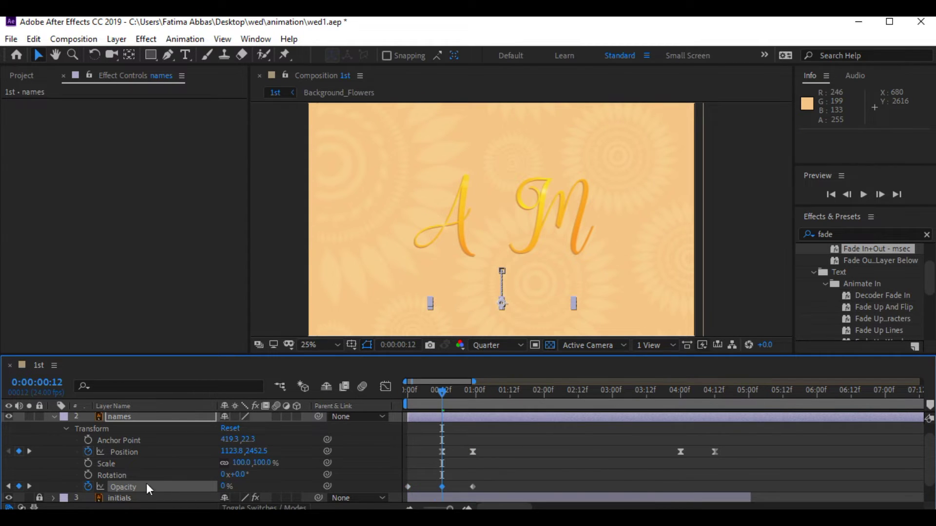
{"action": "left_click_drag", "start_coordinate": [439, 392], "coordinate": [338, 393]}
{"action": "key", "text": "space"}
{"action": "key", "text": "space"}
Step: Apply Easy Ease to the three Opacity keyframes of the names layer
{"action": "left_click_drag", "start_coordinate": [485, 488], "coordinate": [405, 484]}
{"action": "right_click", "coordinate": [473, 487]}
{"action": "mouse_move", "coordinate": [566, 479]}
Step: Copy the names layer's frame 23 Opacity keyframe to 0:00:04:00
{"action": "left_click", "coordinate": [672, 401]}
{"action": "left_click_drag", "start_coordinate": [472, 390], "coordinate": [679, 399]}
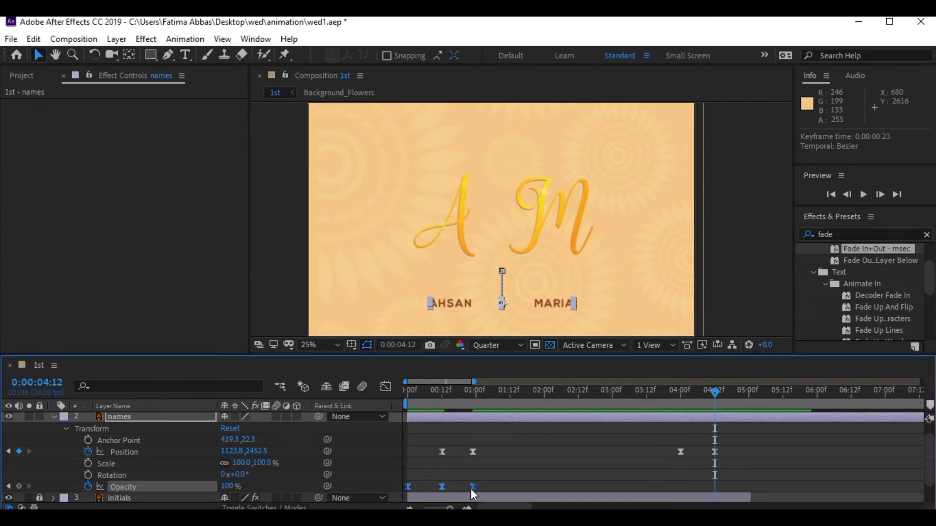
{"action": "key", "text": "ctrl+v"}
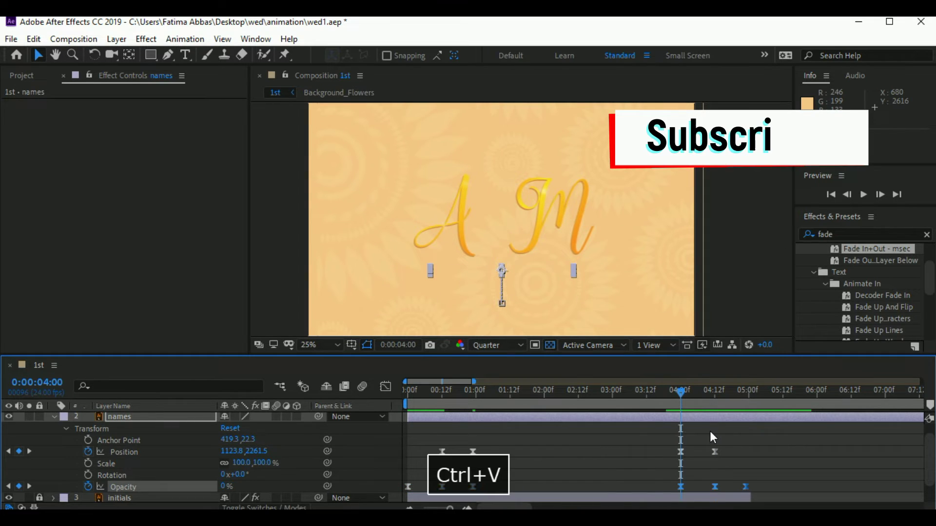
{"action": "key", "text": "ctrl+z"}
{"action": "key", "text": "ctrl+c"}
{"action": "key", "text": "ctrl+v"}
Step: Copy the names layer's frame 12 Opacity keyframe to 0:00:04:12 and preview the fade from the start
{"action": "left_click", "coordinate": [442, 486]}
{"action": "key", "text": "ctrl+c"}
{"action": "left_click", "coordinate": [714, 395]}
{"action": "key", "text": "ctrl+v"}
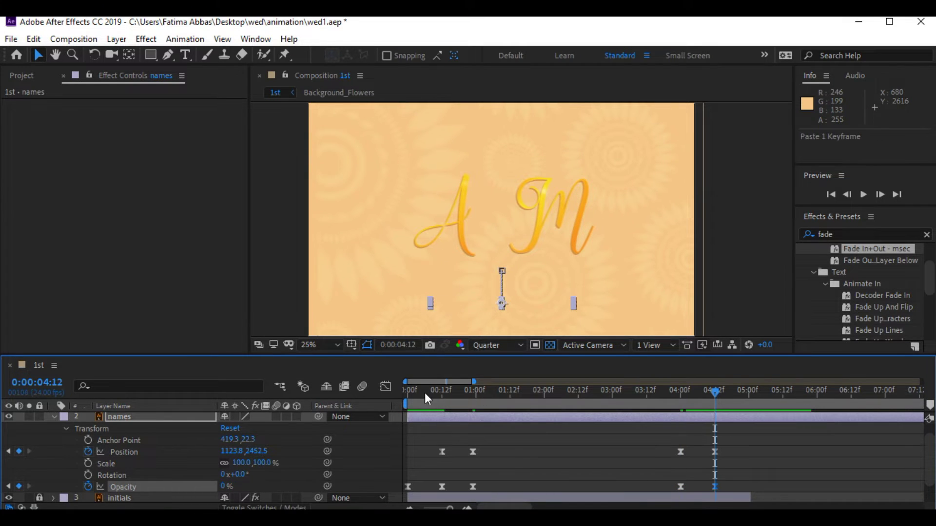
{"action": "left_click_drag", "start_coordinate": [433, 393], "coordinate": [380, 388]}
{"action": "key", "text": "space"}
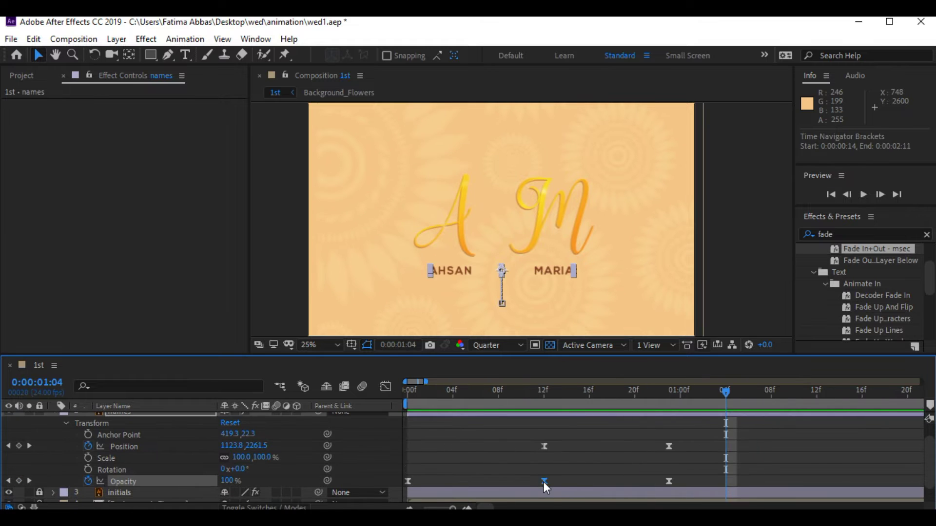
Step: Move the names layer's frame 12 Opacity keyframe to frame 16 and its 0:00:04:12 Opacity keyframe to 0:00:04:08
{"action": "left_click_drag", "start_coordinate": [545, 482], "coordinate": [589, 481]}
{"action": "left_click", "coordinate": [780, 470]}
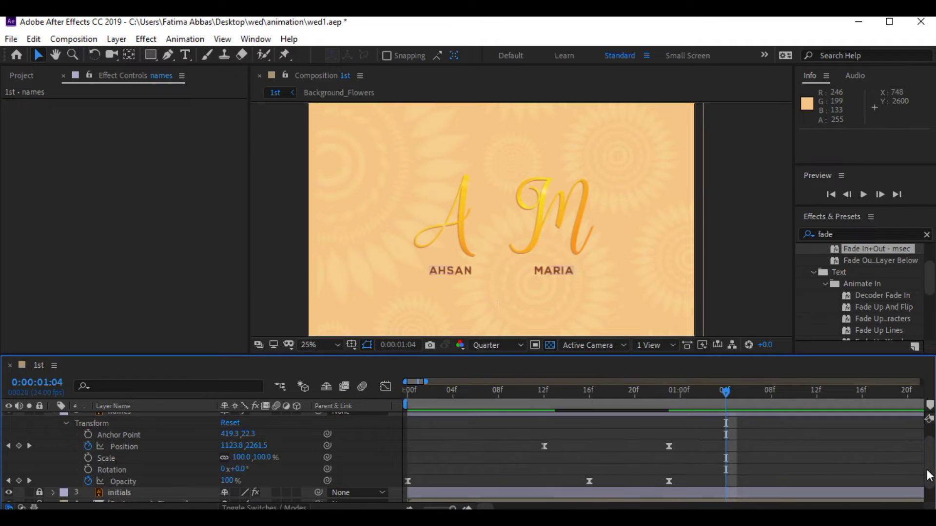
{"action": "left_click_drag", "start_coordinate": [930, 463], "coordinate": [930, 476]}
{"action": "left_click_drag", "start_coordinate": [493, 508], "coordinate": [517, 509]}
{"action": "left_click", "coordinate": [485, 461]}
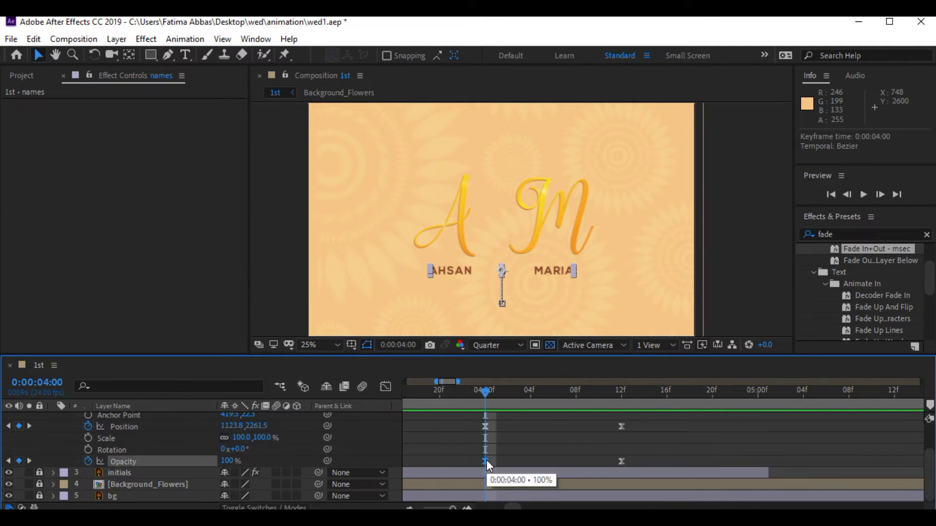
{"action": "left_click_drag", "start_coordinate": [620, 462], "coordinate": [575, 462]}
Step: Preview the retimed names animation from the start and save the project
{"action": "key", "text": "minus"}
{"action": "key", "text": "minus"}
{"action": "key", "text": "minus"}
{"action": "key", "text": "minus"}
{"action": "key", "text": "equal"}
{"action": "left_click_drag", "start_coordinate": [546, 391], "coordinate": [378, 390]}
{"action": "key", "text": "space"}
{"action": "key", "text": "space"}
{"action": "key", "text": "ctrl+s"}
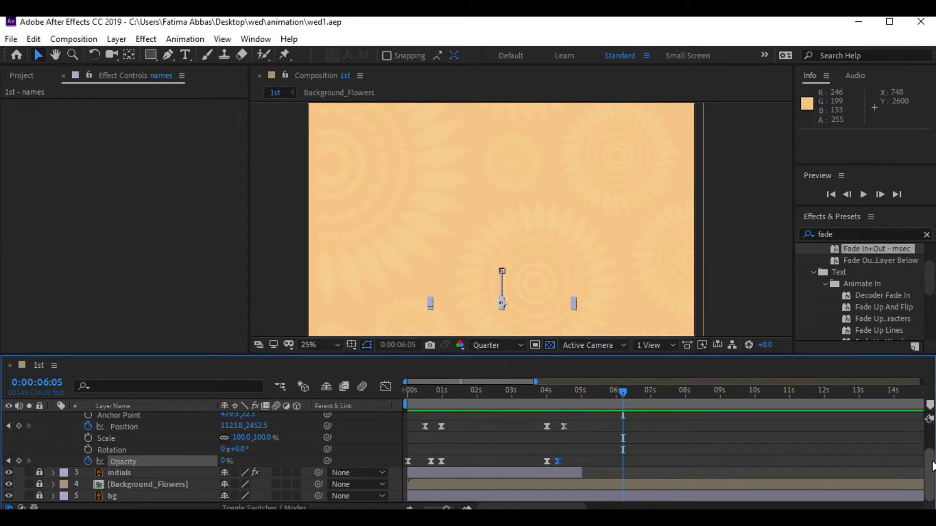
Step: Pre-compose the names and initials layers into a new composition named Initials
{"action": "scroll", "coordinate": [499, 461], "scroll_direction": "up", "scroll_amount": 3}
{"action": "left_click", "coordinate": [53, 429]}
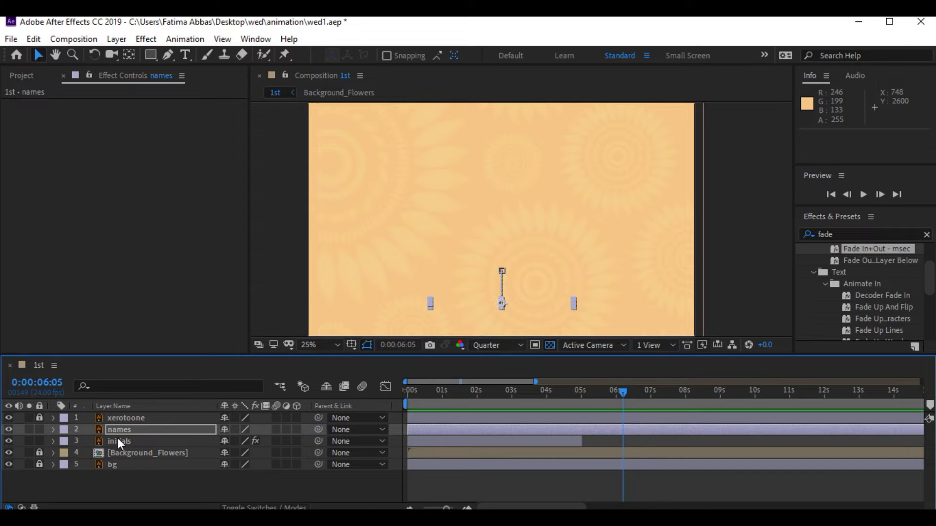
{"action": "left_click", "coordinate": [118, 438], "text": "shift"}
{"action": "right_click", "coordinate": [118, 438]}
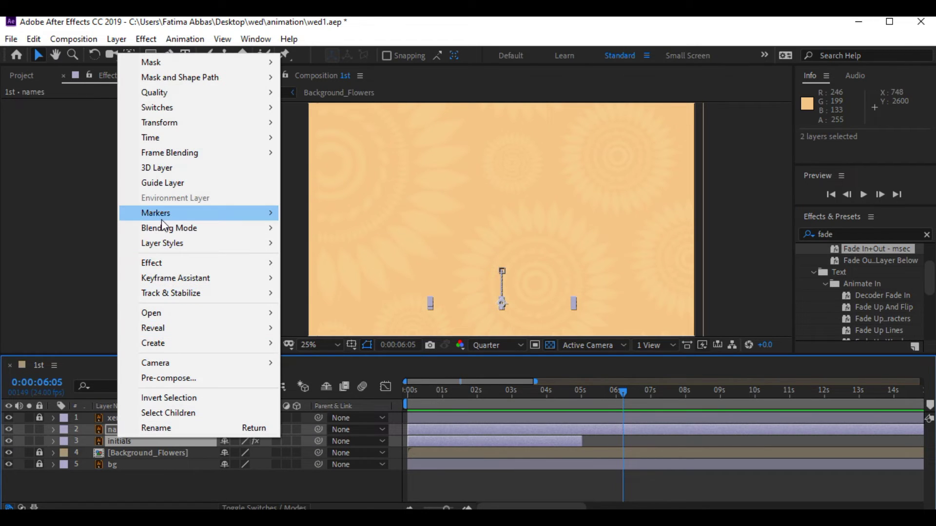
{"action": "left_click", "coordinate": [186, 381]}
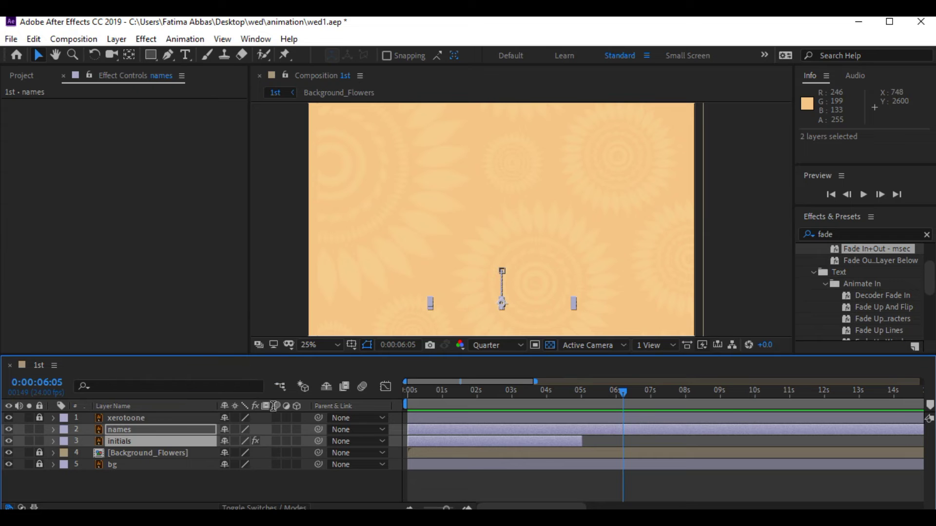
{"action": "type", "text": "Initials"}
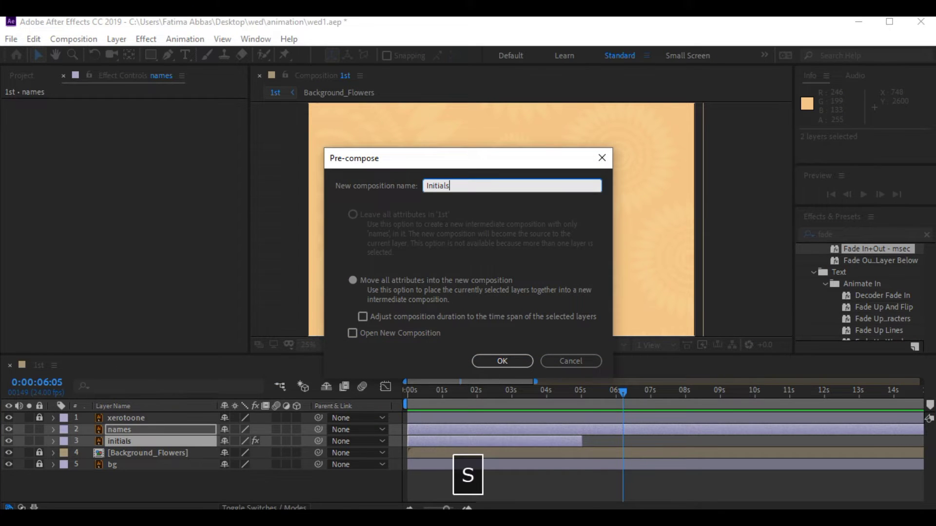
{"action": "key", "text": "Return"}
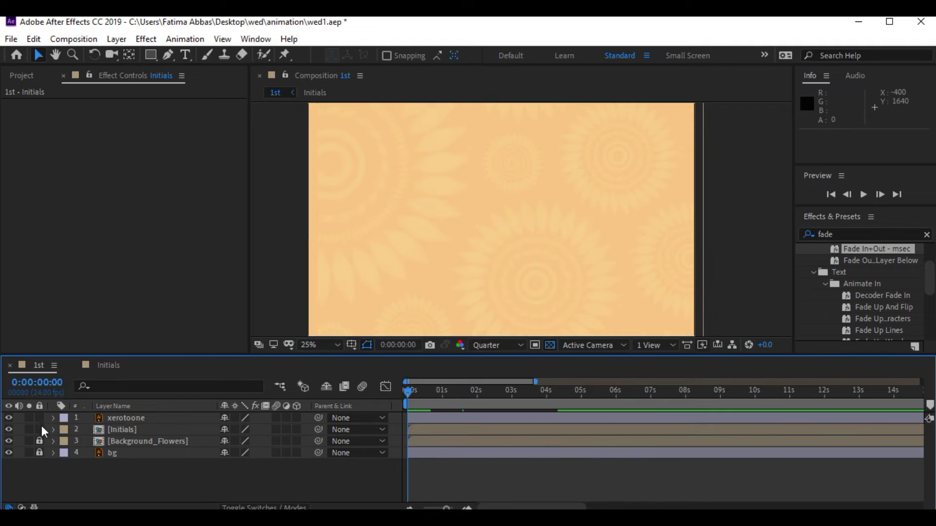
Step: Lock the Initials layer and apply the Fade In+Out - msec preset to the xerotoone layer
{"action": "left_click", "coordinate": [40, 429]}
{"action": "left_click", "coordinate": [126, 418]}
{"action": "scroll", "coordinate": [930, 258], "scroll_direction": "up", "scroll_amount": 2}
{"action": "double_click", "coordinate": [878, 295]}
{"action": "key", "text": "space"}
{"action": "key", "text": "space"}
Step: Trim the xerotoone layer to end at 0:00:05:00 and preview its fade from the start
{"action": "left_click_drag", "start_coordinate": [544, 393], "coordinate": [389, 385]}
{"action": "left_click", "coordinate": [580, 417]}
{"action": "key", "text": "alt+]"}
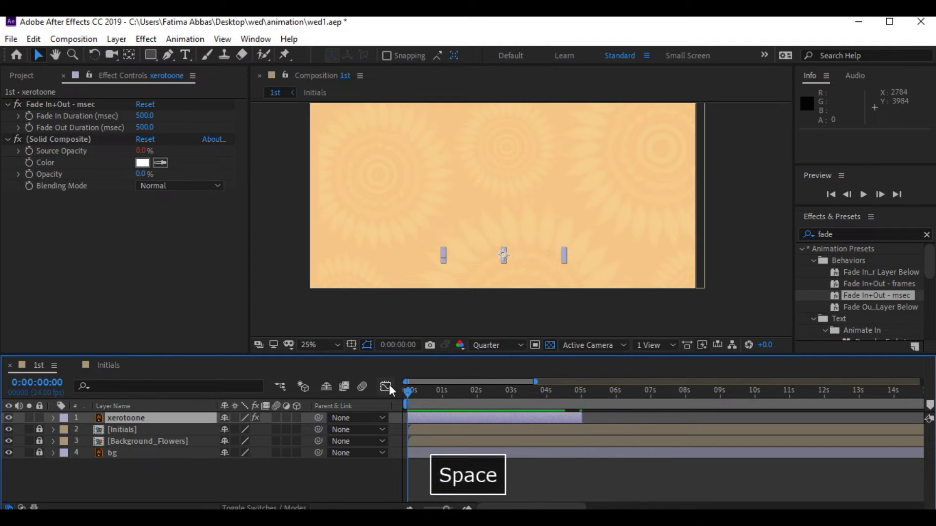
{"action": "key", "text": "space"}
{"action": "key", "text": "space"}
{"action": "key", "text": "minus"}
Step: Pre-compose the xerotoone layer under the name xerotoone and save the project
{"action": "right_click", "coordinate": [140, 417]}
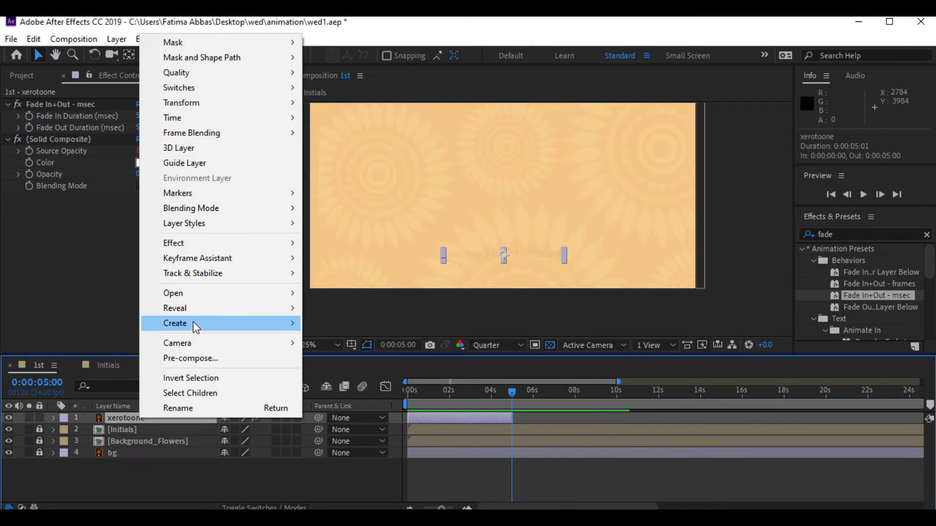
{"action": "left_click", "coordinate": [190, 358]}
{"action": "type", "text": "xerotoone"}
{"action": "key", "text": "Return"}
{"action": "left_click", "coordinate": [255, 481]}
{"action": "key", "text": "ctrl+s"}
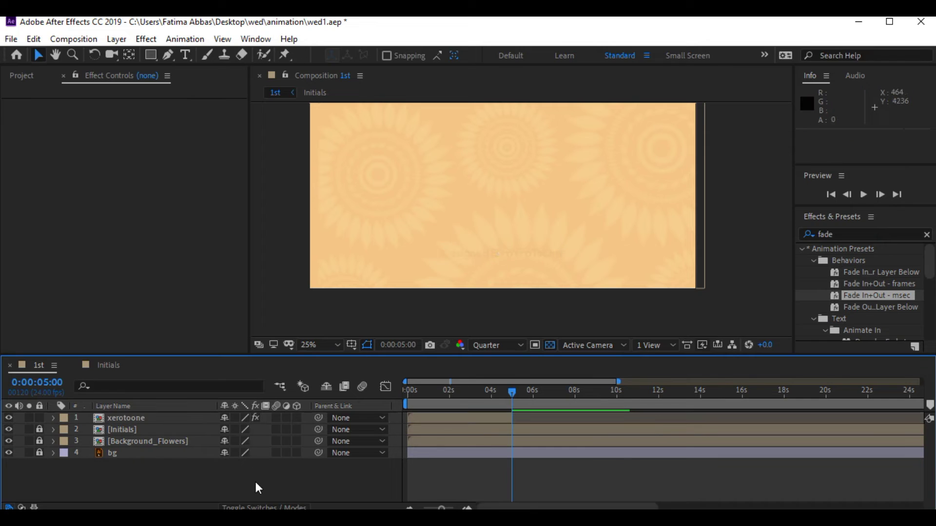
Step: Pre-compose the xerotoone, Initials and Background_Flowers layers into a new composition named slide 1
{"action": "left_click", "coordinate": [135, 438]}
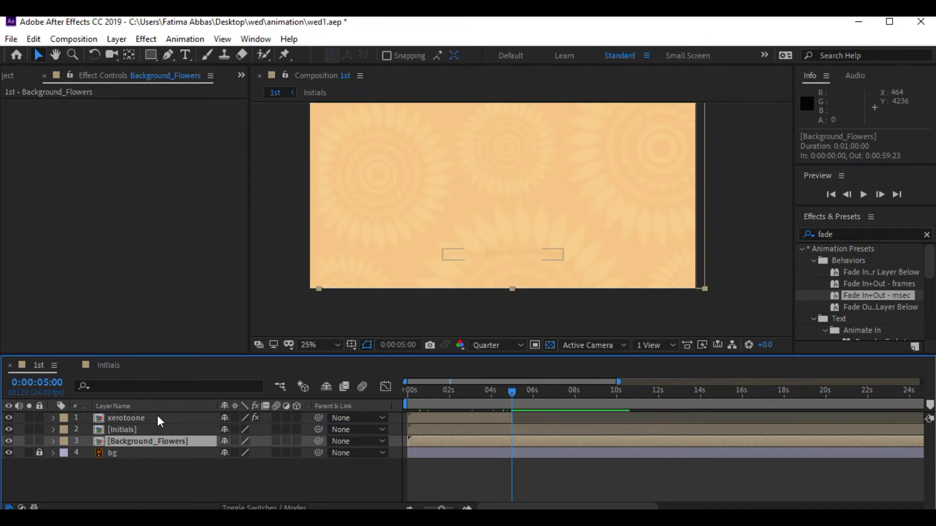
{"action": "left_click", "coordinate": [157, 417], "text": "shift"}
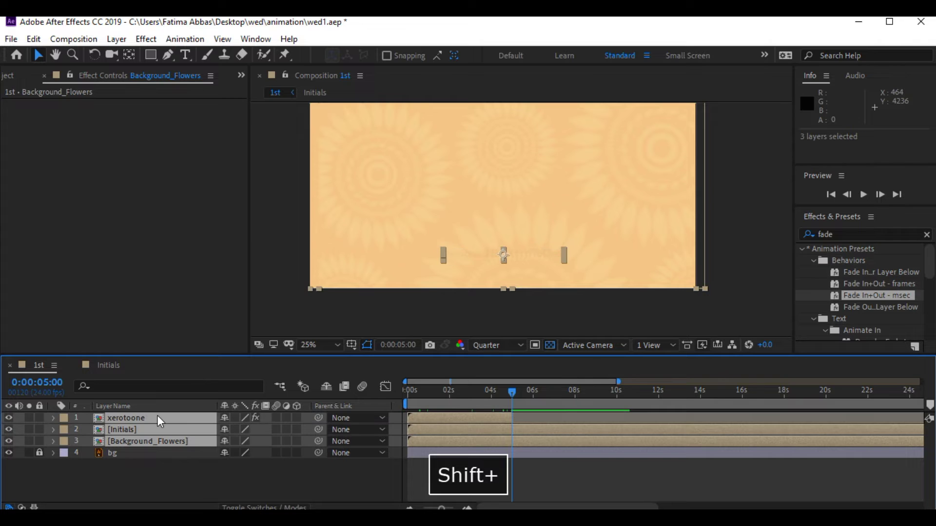
{"action": "right_click", "coordinate": [158, 417]}
{"action": "left_click", "coordinate": [209, 356]}
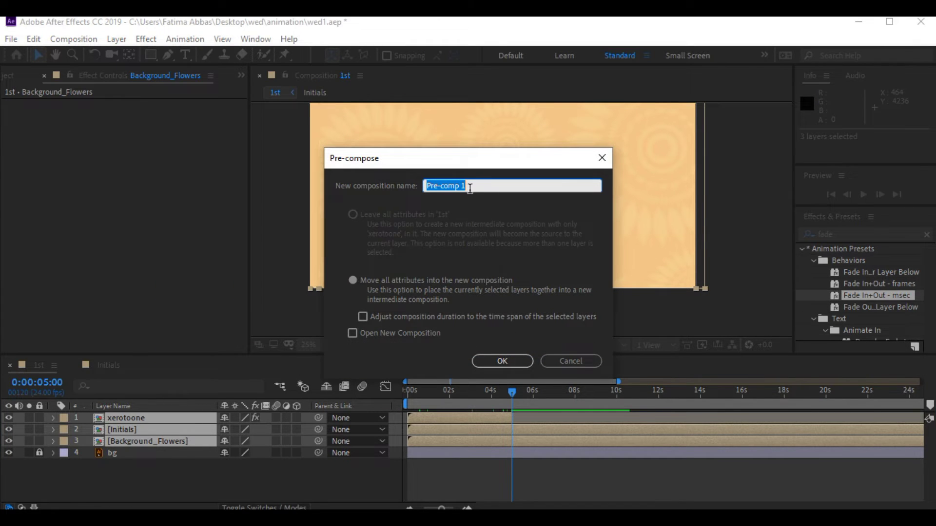
{"action": "type", "text": "slide"}
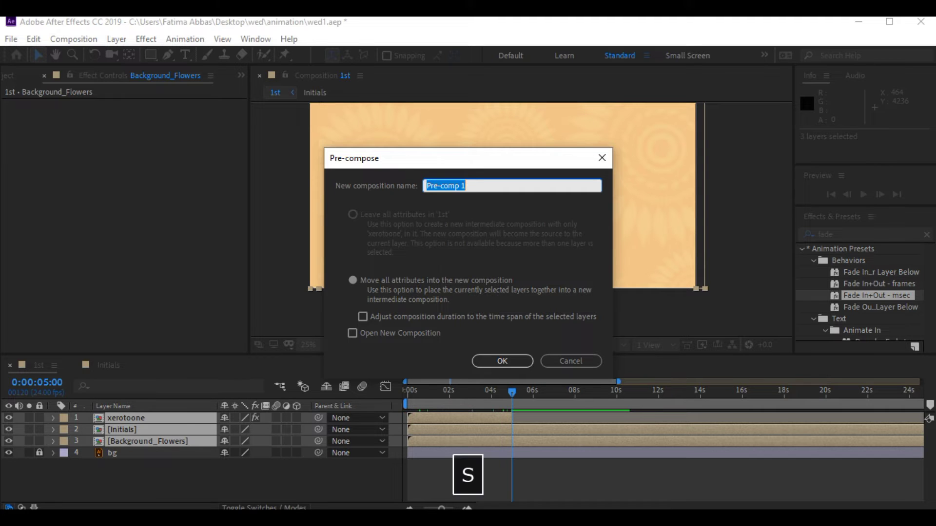
{"action": "type", "text": " 1"}
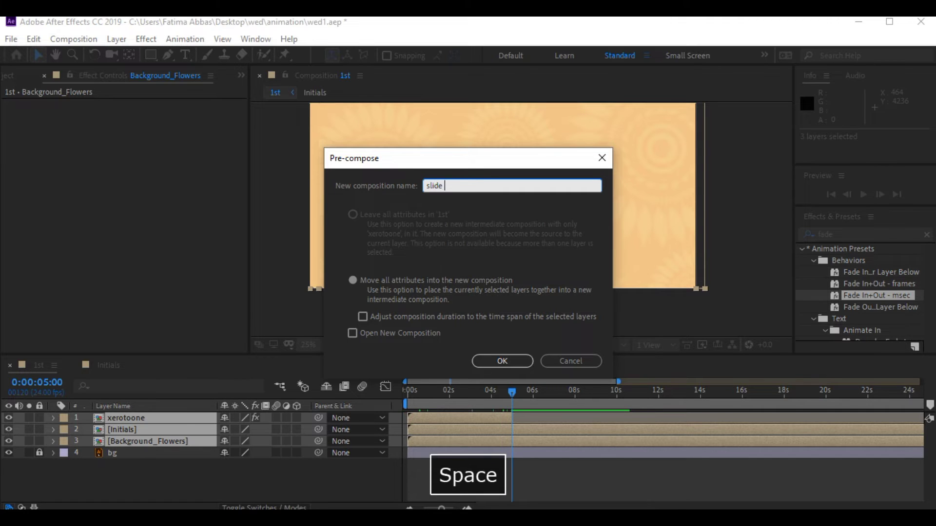
{"action": "key", "text": "Return"}
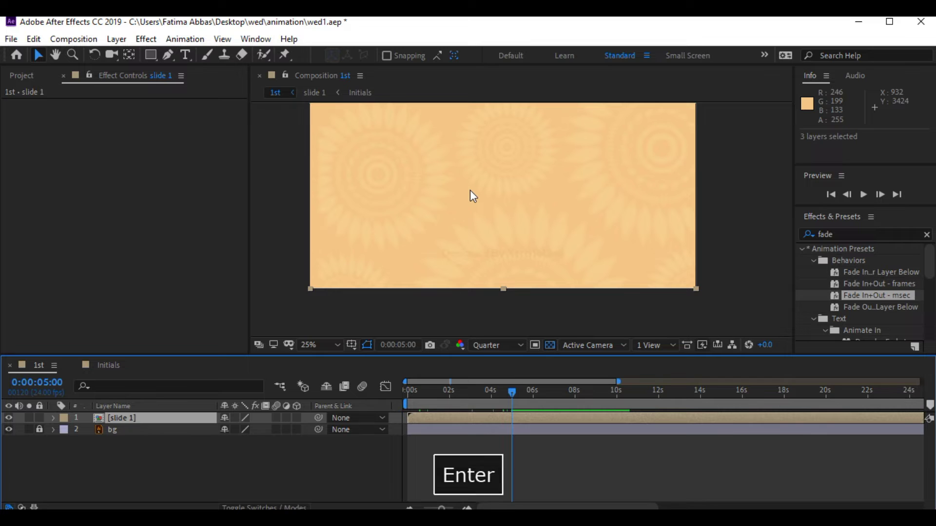
Step: Trim the slide 1 layer to end at 0:00:05:00, then save the project after previewing the card from the start
{"action": "key", "text": "ctrl+s"}
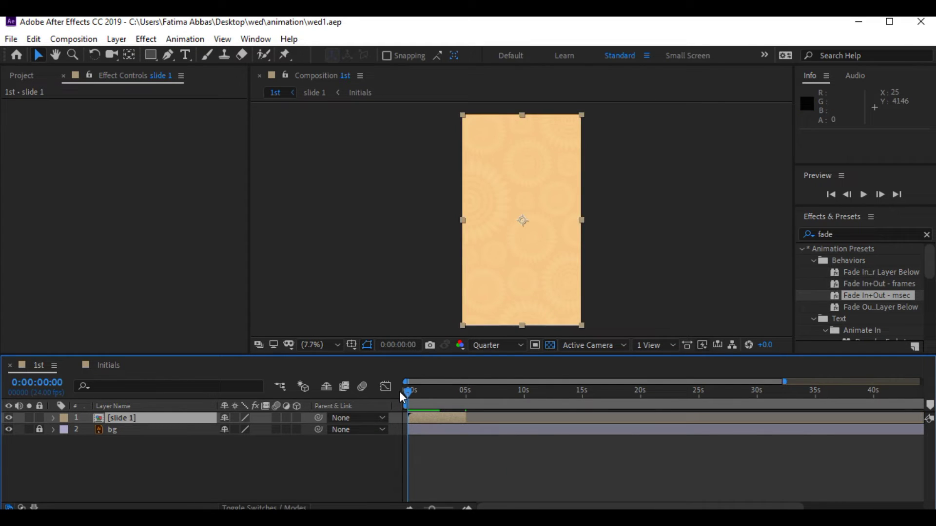
{"action": "key", "text": "space"}
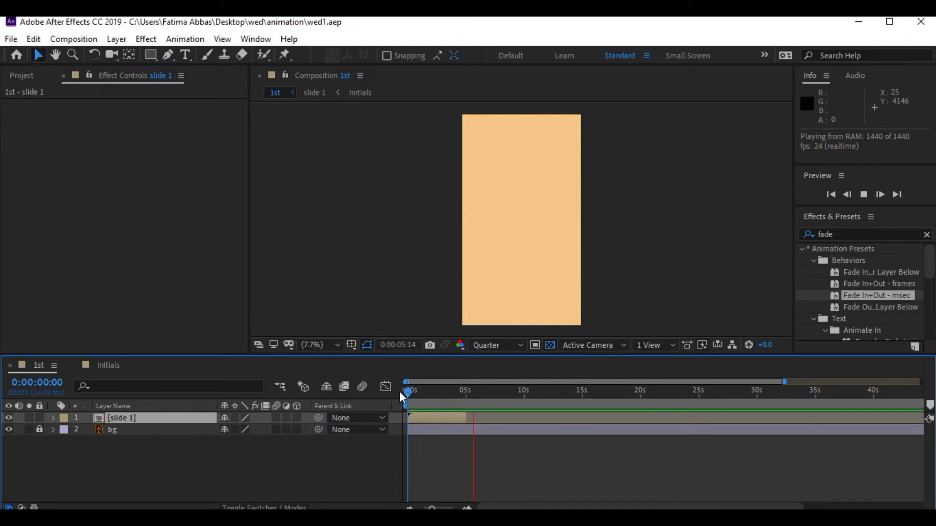
{"action": "key", "text": "space"}
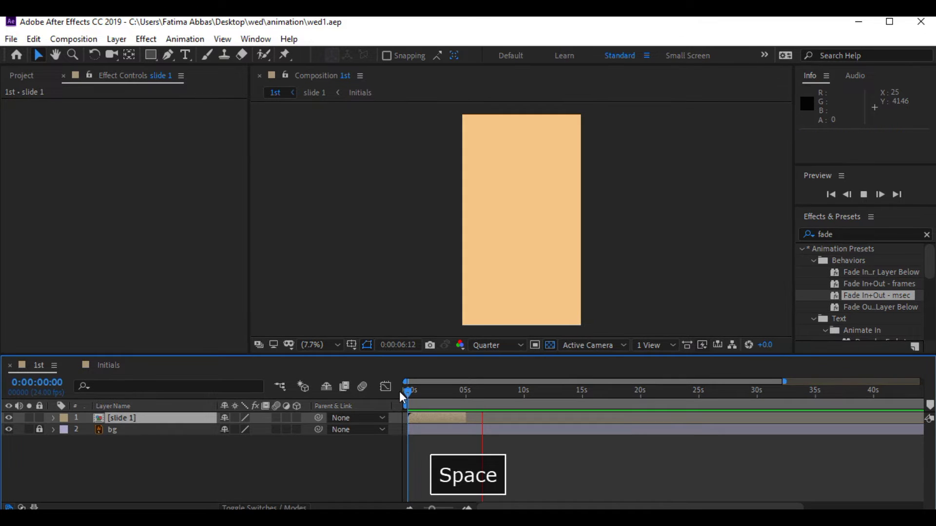
{"action": "key", "text": "ctrl+s"}
Step: Open the slide 1 composition and delete its Background_Flowers layer
{"action": "double_click", "coordinate": [128, 419]}
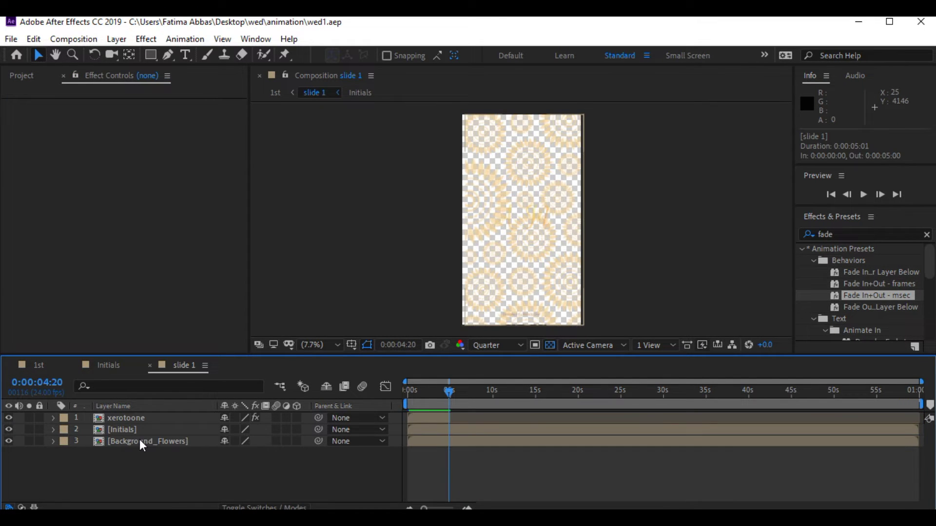
{"action": "left_click", "coordinate": [140, 441]}
{"action": "left_click", "coordinate": [35, 365]}
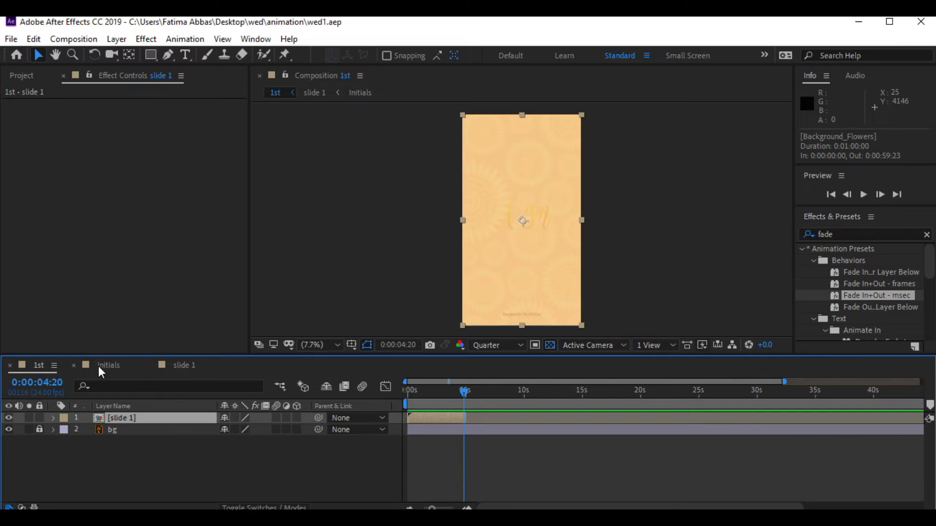
{"action": "double_click", "coordinate": [127, 417]}
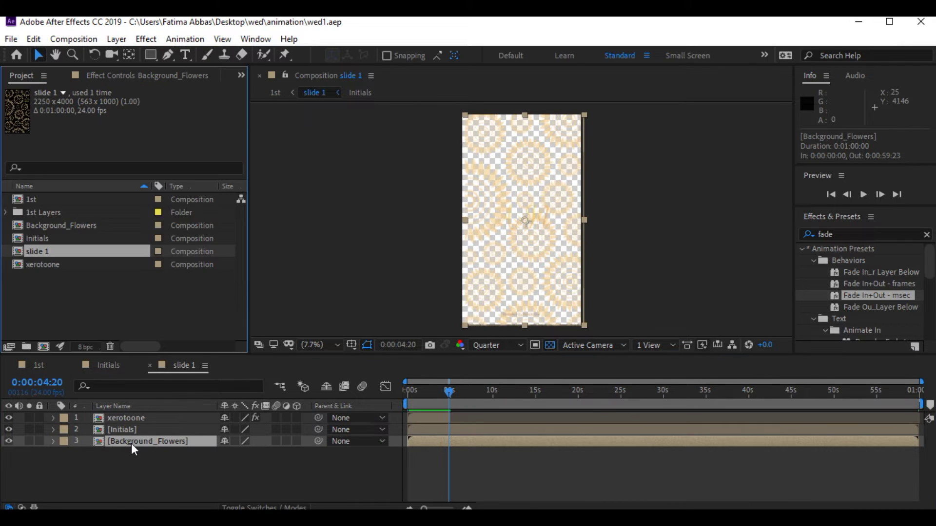
{"action": "key", "text": "Delete"}
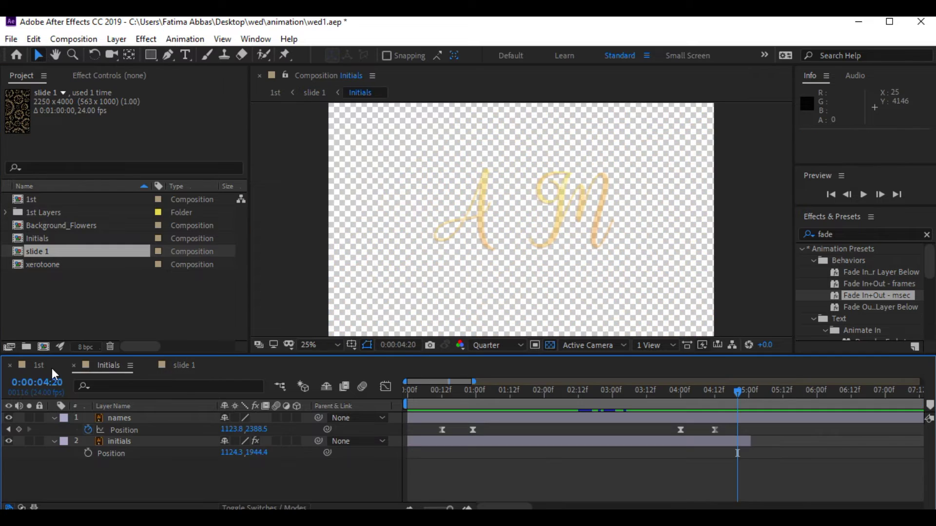
Step: Add the Background_Flowers composition to 1st between slide 1 and bg, starting at 0:00:00:00, and preview the card
{"action": "left_click", "coordinate": [51, 368]}
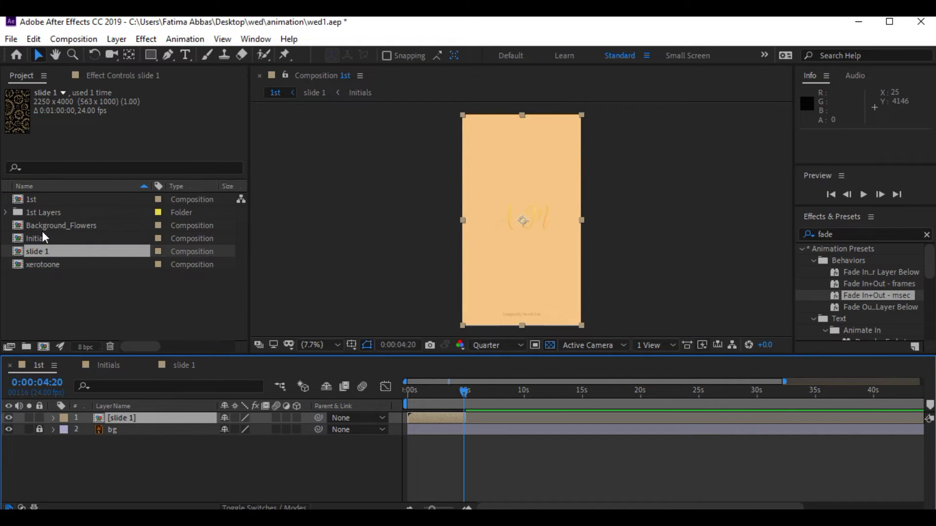
{"action": "left_click_drag", "start_coordinate": [42, 227], "coordinate": [442, 423]}
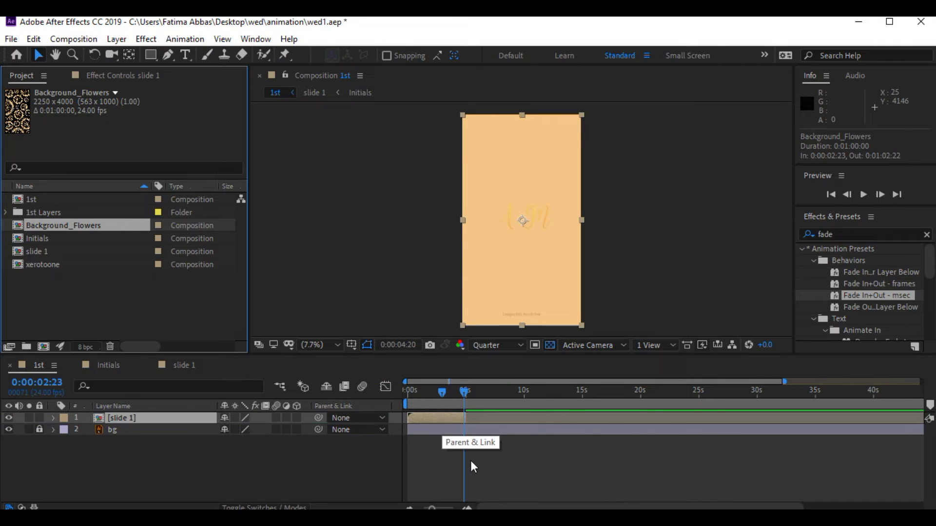
{"action": "left_click_drag", "start_coordinate": [451, 428], "coordinate": [416, 429]}
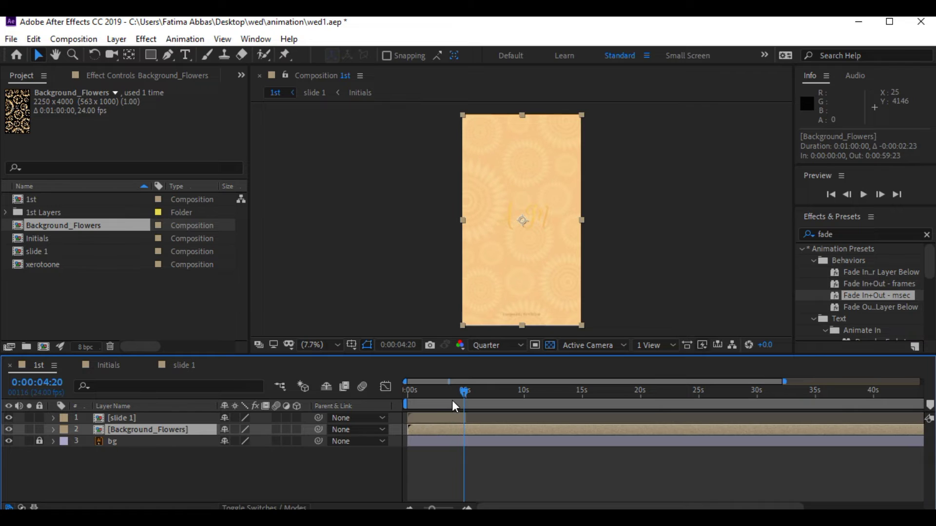
{"action": "left_click_drag", "start_coordinate": [436, 390], "coordinate": [394, 390]}
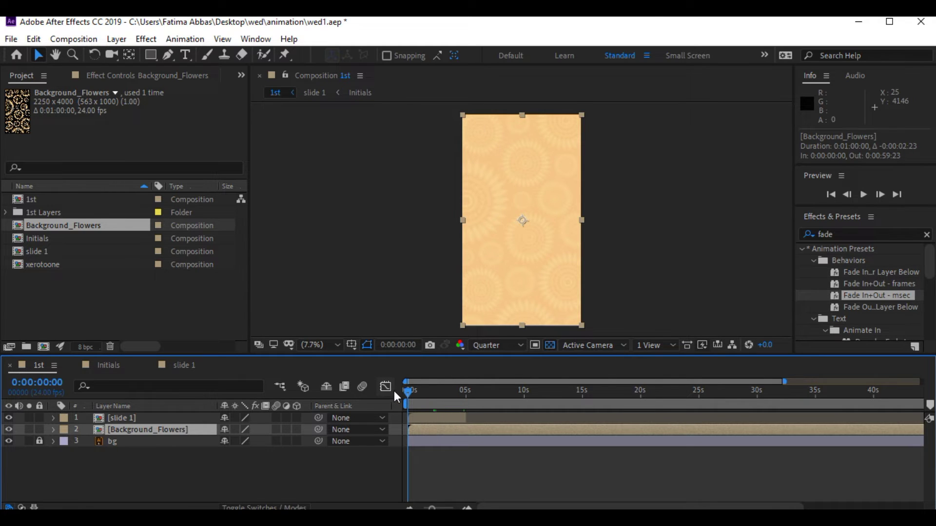
{"action": "key", "text": "space"}
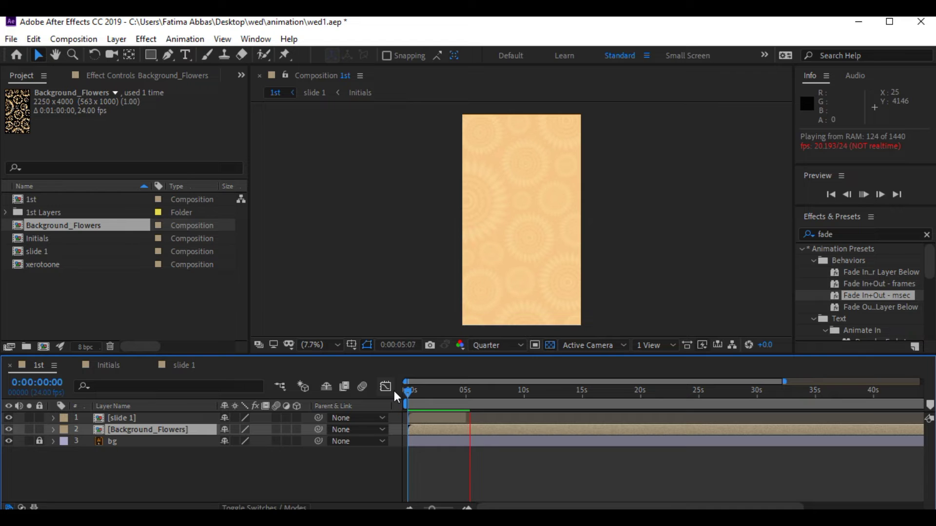
Step: Import 2nd.ai as a composition with Layer Size footage dimensions, and open the 2nd composition
{"action": "key", "text": "space"}
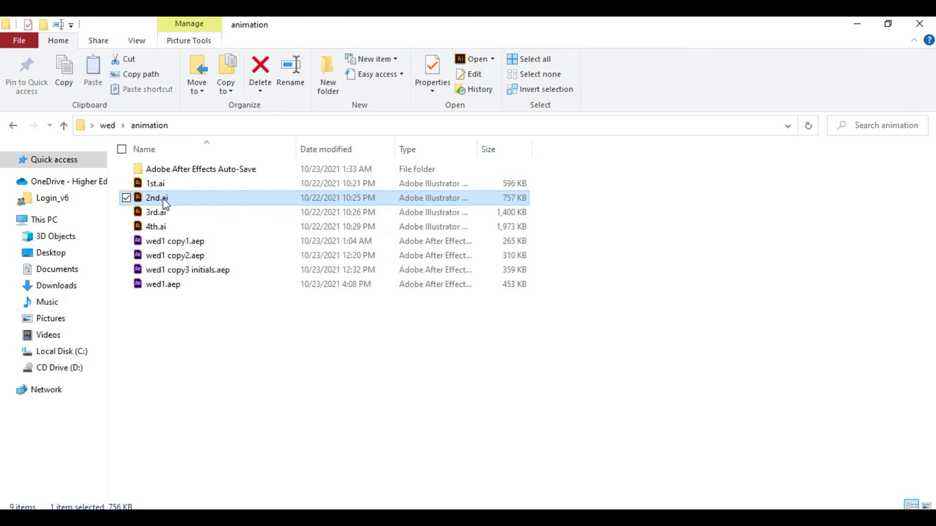
{"action": "left_click_drag", "start_coordinate": [163, 197], "coordinate": [149, 294]}
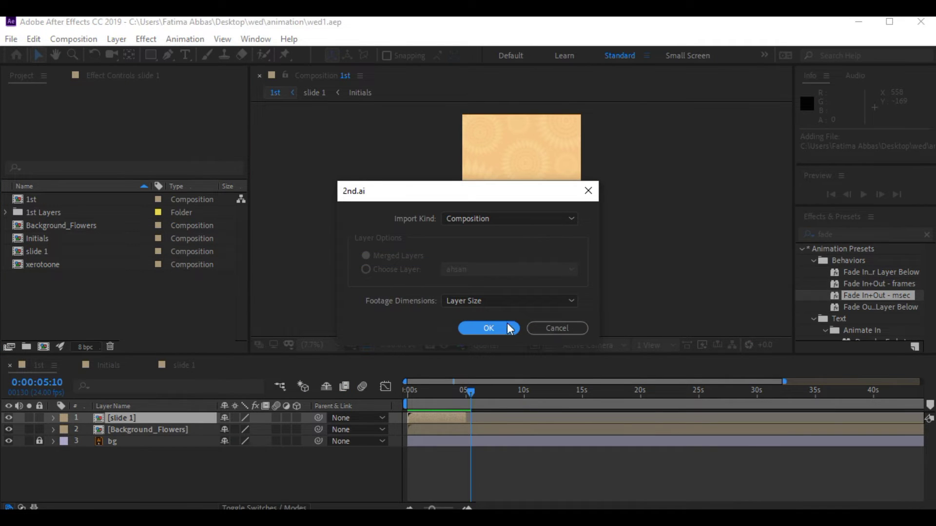
{"action": "left_click", "coordinate": [490, 325]}
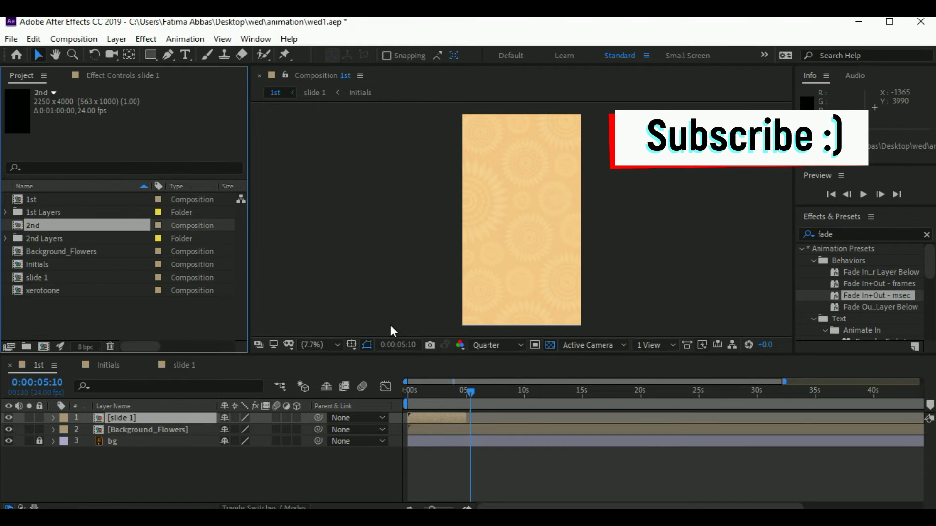
{"action": "double_click", "coordinate": [42, 227]}
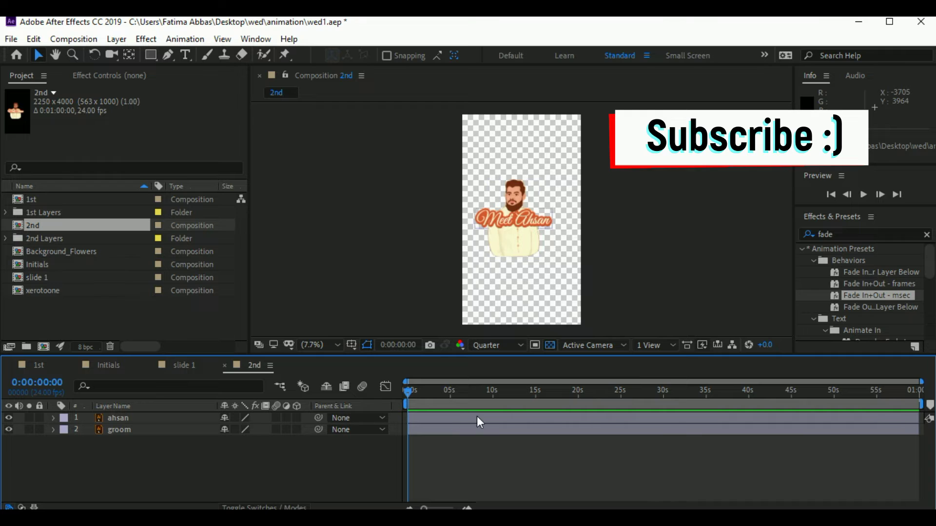
Step: Move the name title down to the lower edge of the groom illustration
{"action": "left_click_drag", "start_coordinate": [546, 219], "coordinate": [545, 258]}
{"action": "left_click", "coordinate": [519, 195]}
{"action": "left_click", "coordinate": [665, 230]}
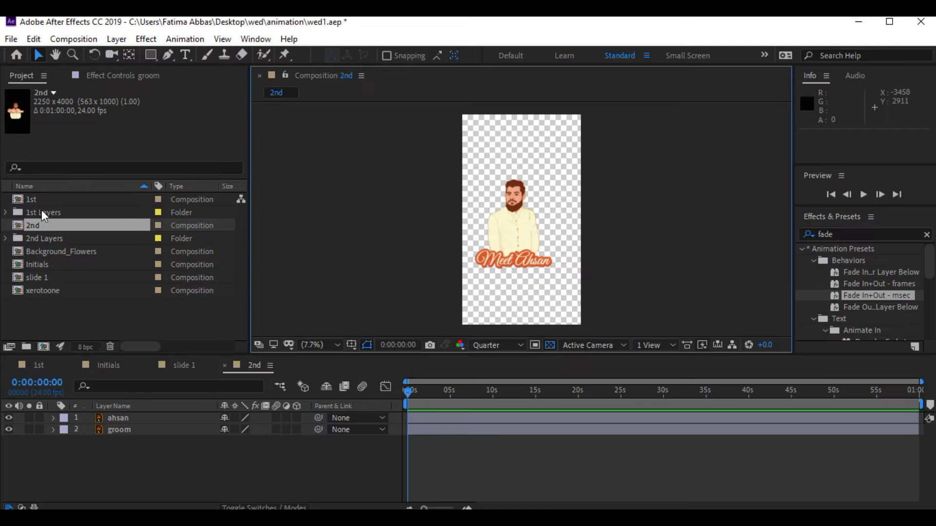
Step: Rename the 1st composition as Main
{"action": "double_click", "coordinate": [33, 198]}
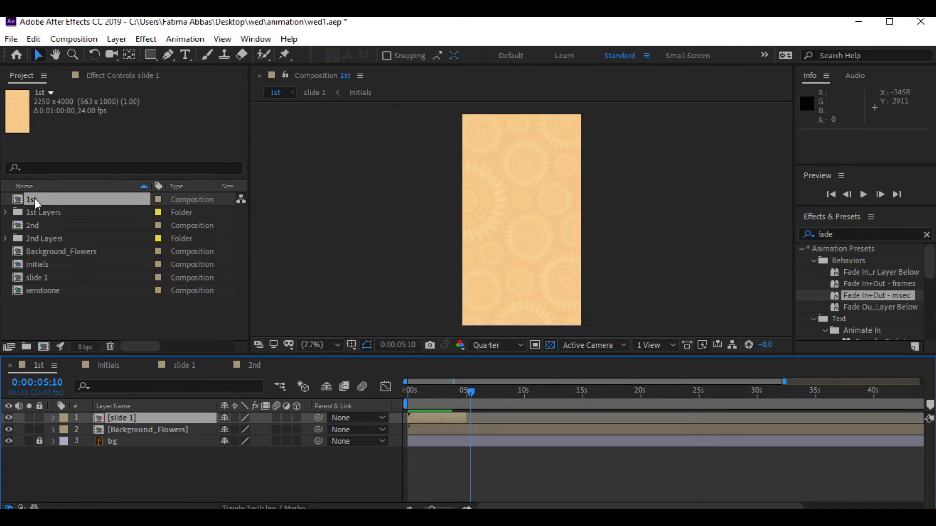
{"action": "right_click", "coordinate": [34, 198]}
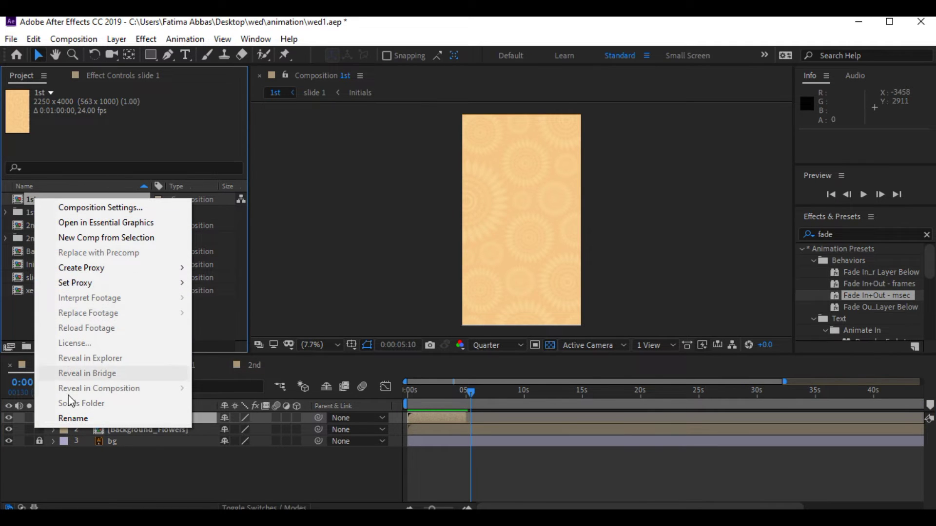
{"action": "left_click", "coordinate": [71, 418]}
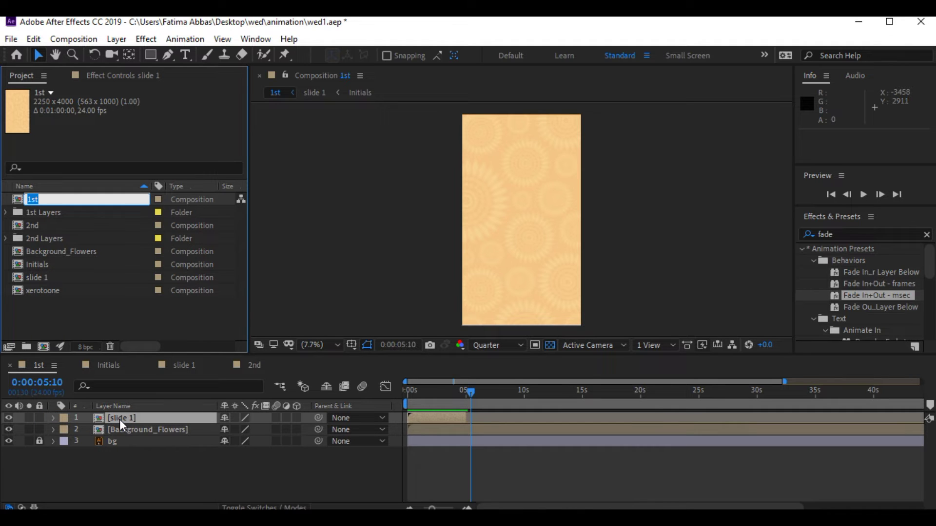
{"action": "type", "text": "Main"}
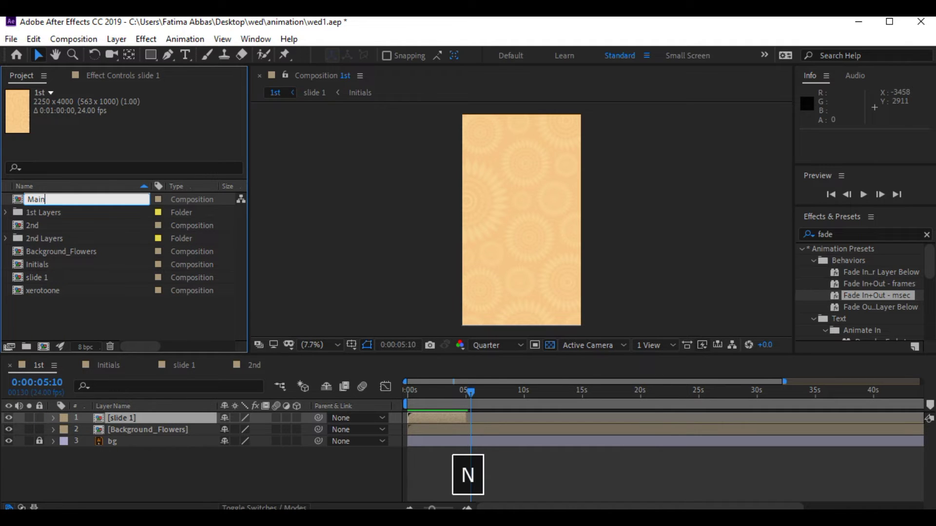
{"action": "key", "text": "Return"}
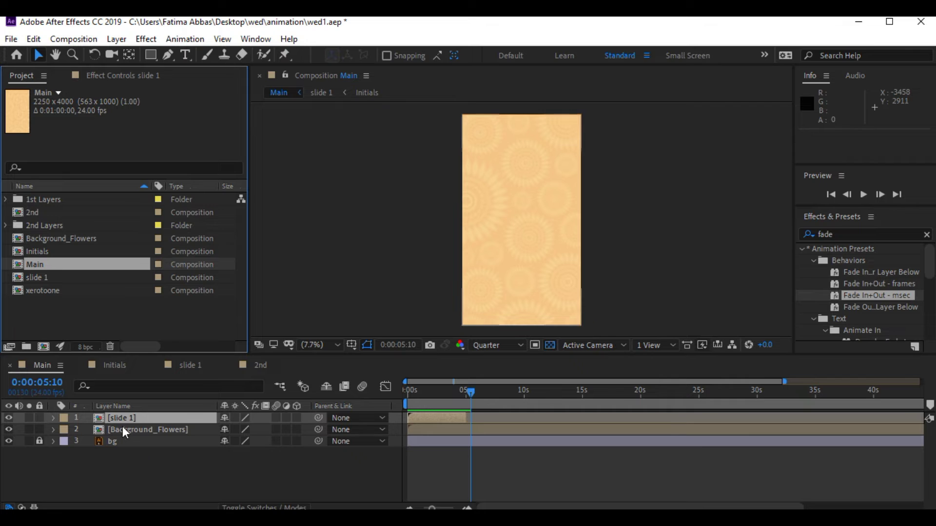
Step: Reopen the 2nd composition and center the groom layer in the view
{"action": "double_click", "coordinate": [45, 213]}
{"action": "left_click", "coordinate": [507, 235]}
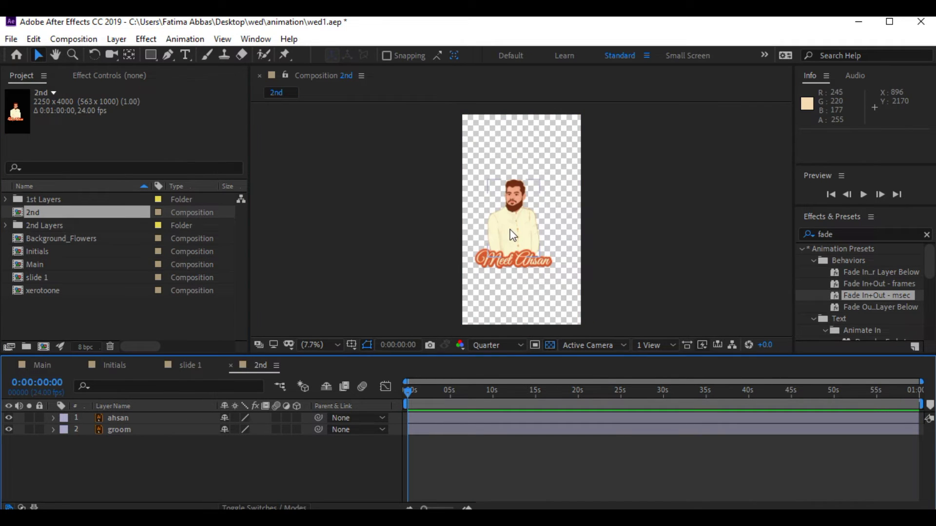
{"action": "key", "text": "alt+l"}
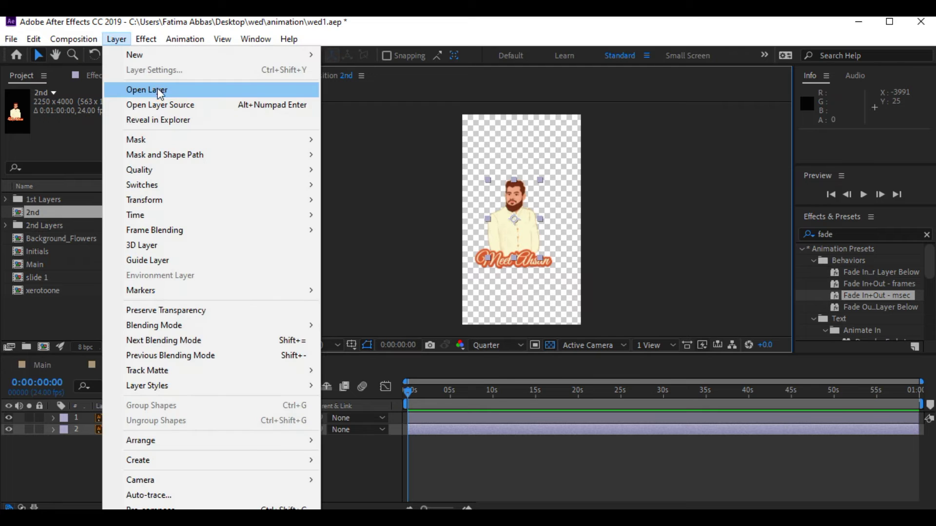
{"action": "mouse_move", "coordinate": [173, 139]}
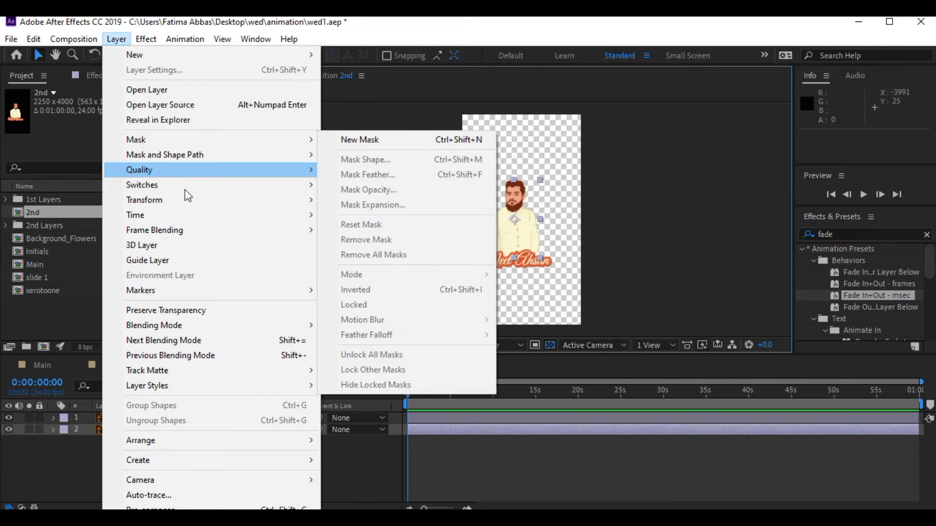
{"action": "mouse_move", "coordinate": [184, 203]}
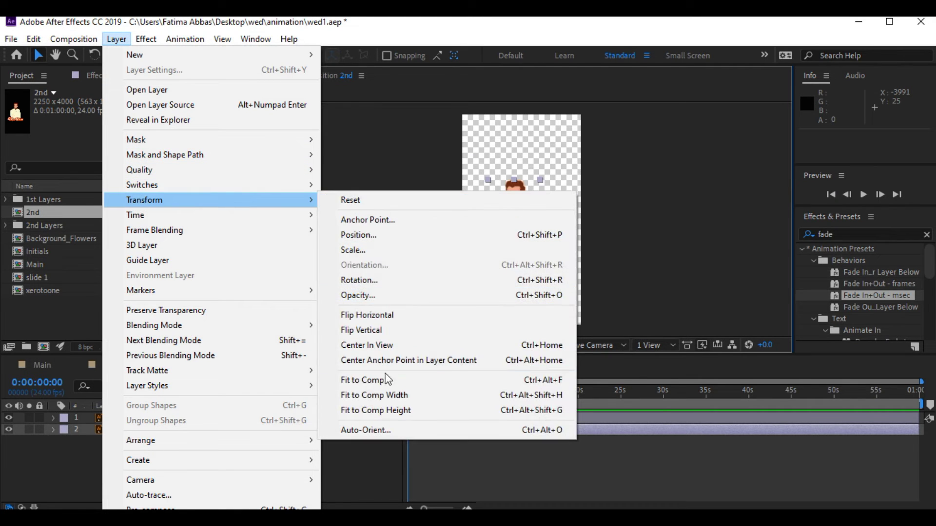
{"action": "left_click", "coordinate": [390, 345]}
Step: Align the name title and the groom layer to the composition's horizontal and vertical center
{"action": "left_click", "coordinate": [255, 39]}
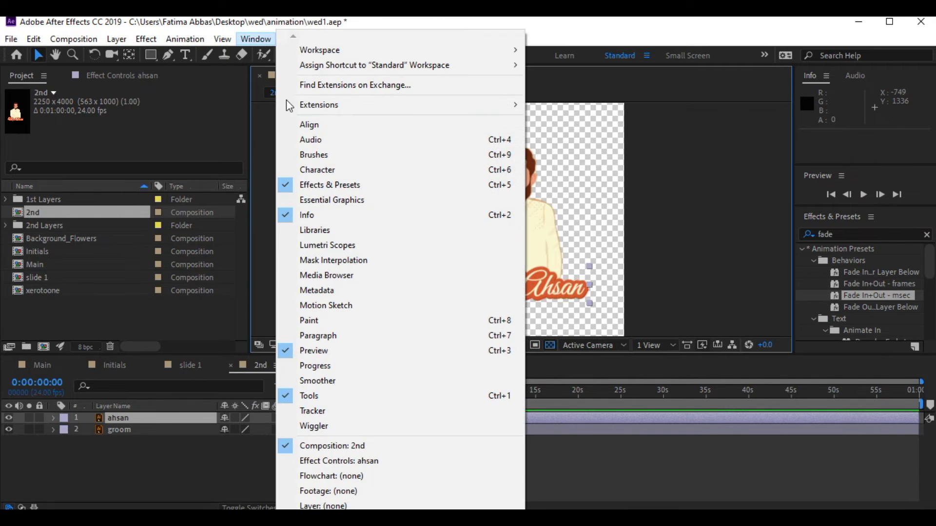
{"action": "left_click", "coordinate": [309, 125]}
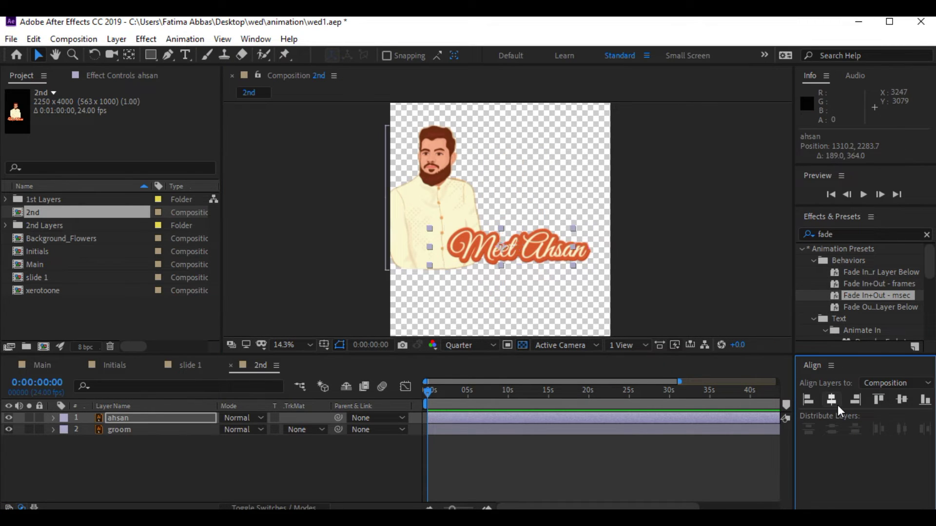
{"action": "left_click", "coordinate": [903, 399]}
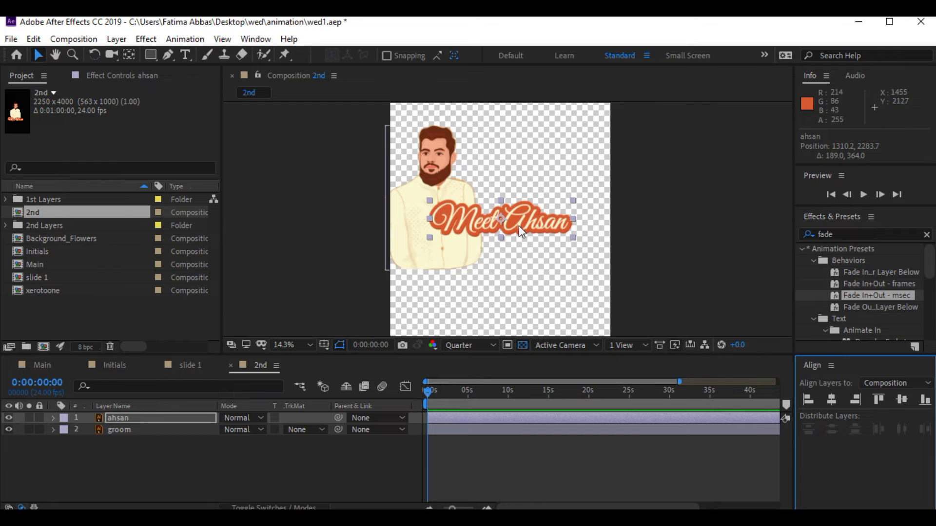
{"action": "left_click", "coordinate": [450, 185]}
{"action": "left_click", "coordinate": [831, 400]}
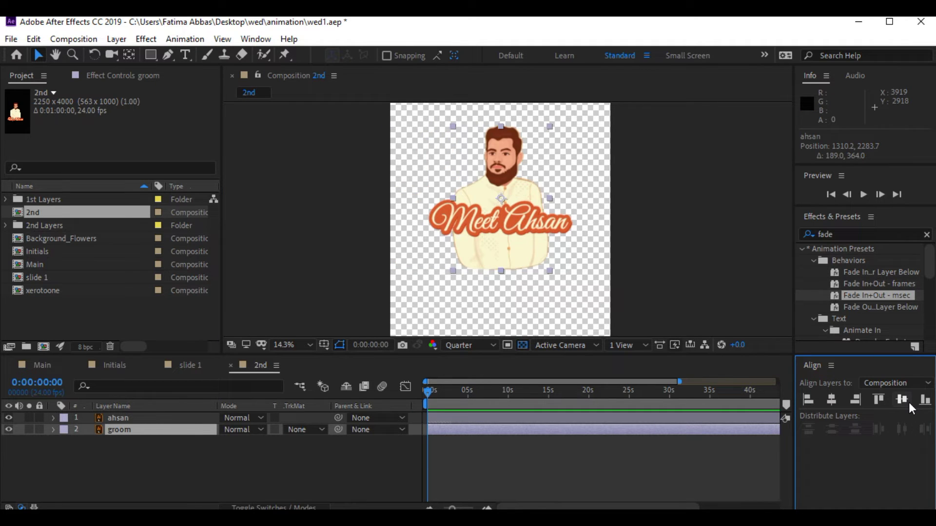
{"action": "left_click", "coordinate": [908, 401]}
{"action": "left_click", "coordinate": [517, 226]}
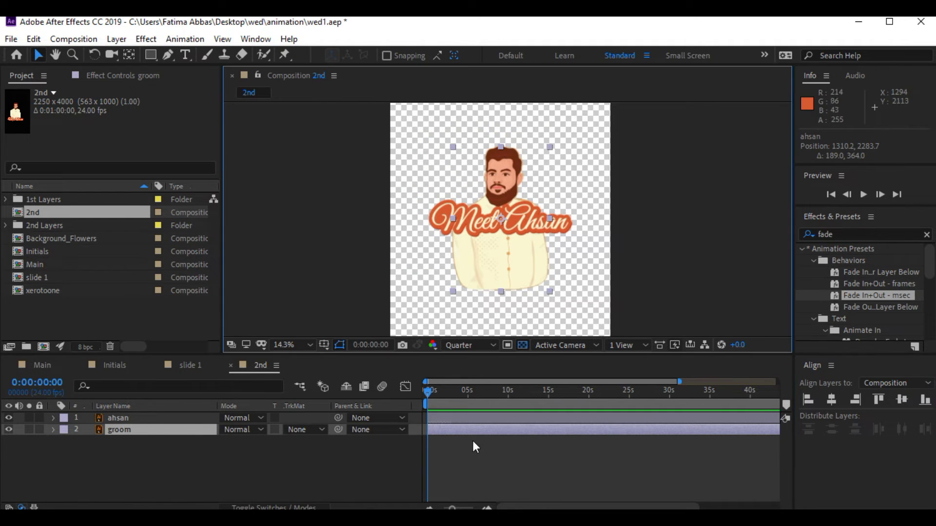
Step: Trim both layers to end at 0:00:06:00, and trim the groom layer to start at 0:00:01:00
{"action": "left_click", "coordinate": [445, 443]}
{"action": "left_click", "coordinate": [449, 429]}
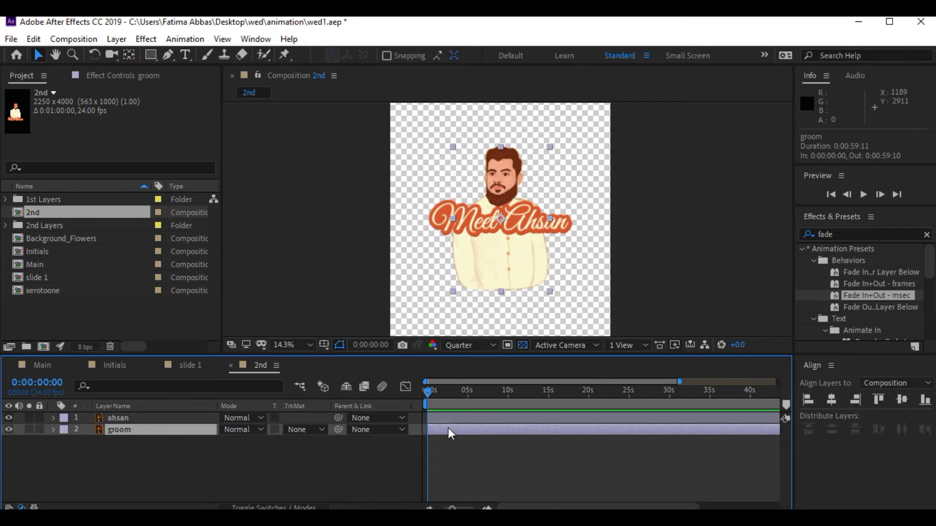
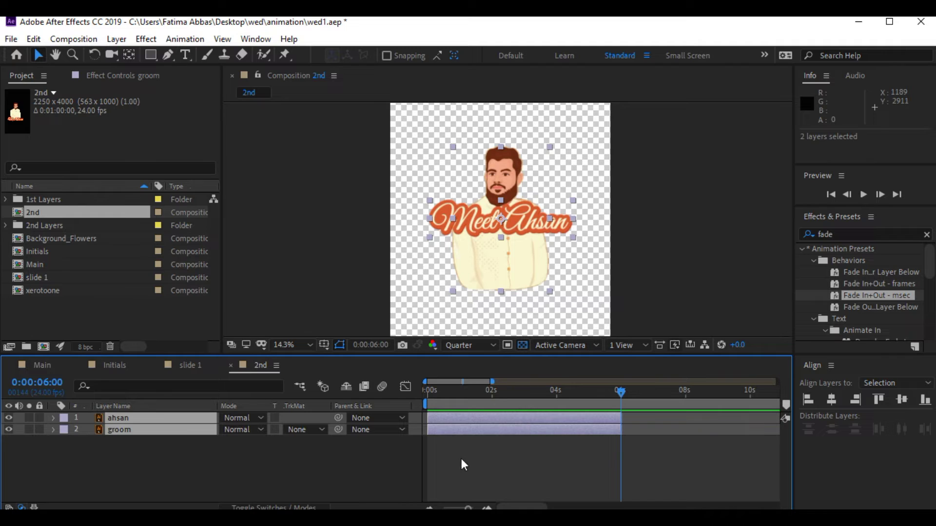
{"action": "left_click", "coordinate": [449, 430]}
{"action": "left_click", "coordinate": [440, 390]}
{"action": "left_click", "coordinate": [487, 508]}
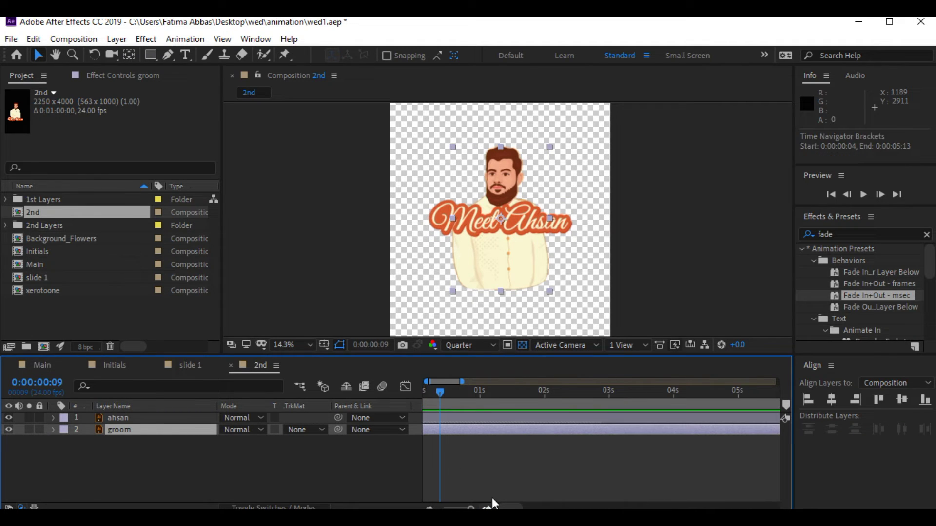
{"action": "left_click_drag", "start_coordinate": [507, 507], "coordinate": [496, 507]}
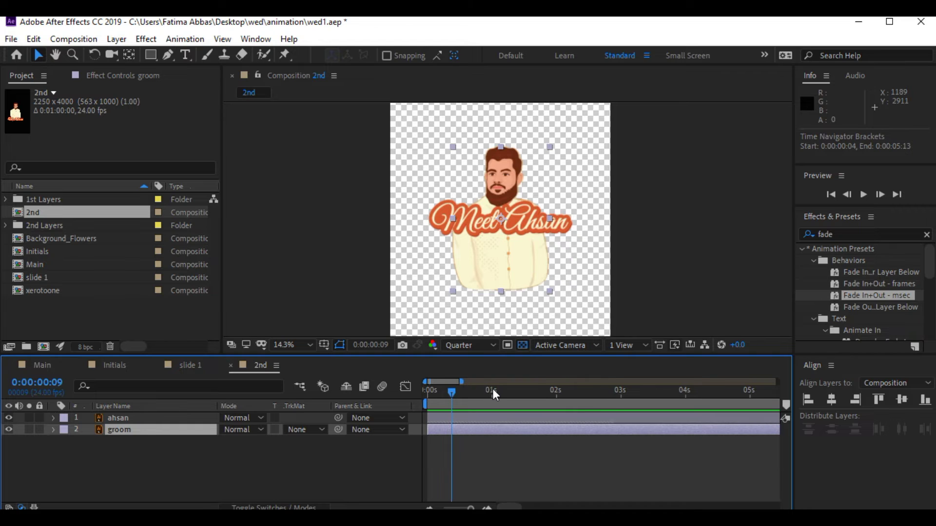
{"action": "left_click", "coordinate": [492, 390]}
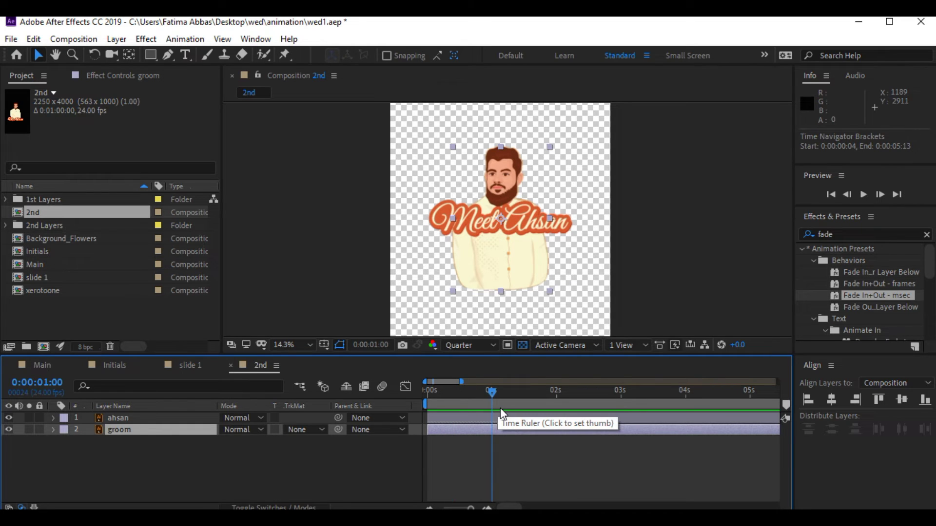
{"action": "key", "text": "alt+bracketleft"}
{"action": "left_click_drag", "start_coordinate": [455, 391], "coordinate": [492, 391]}
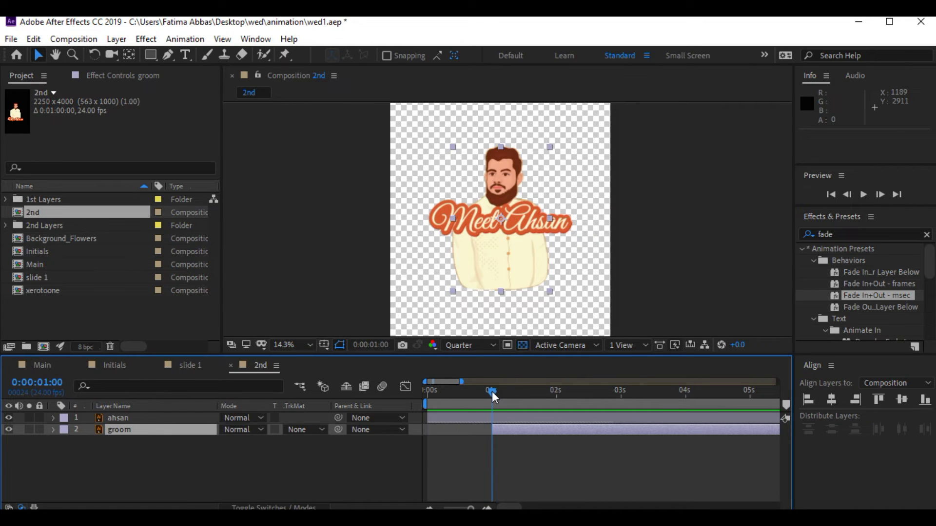
Step: Keyframe the name title's Position at 0:00:00:00, then raise it to 1124.8, 1327.5 at 0:00:01:00, saving the project in between
{"action": "left_click", "coordinate": [142, 417]}
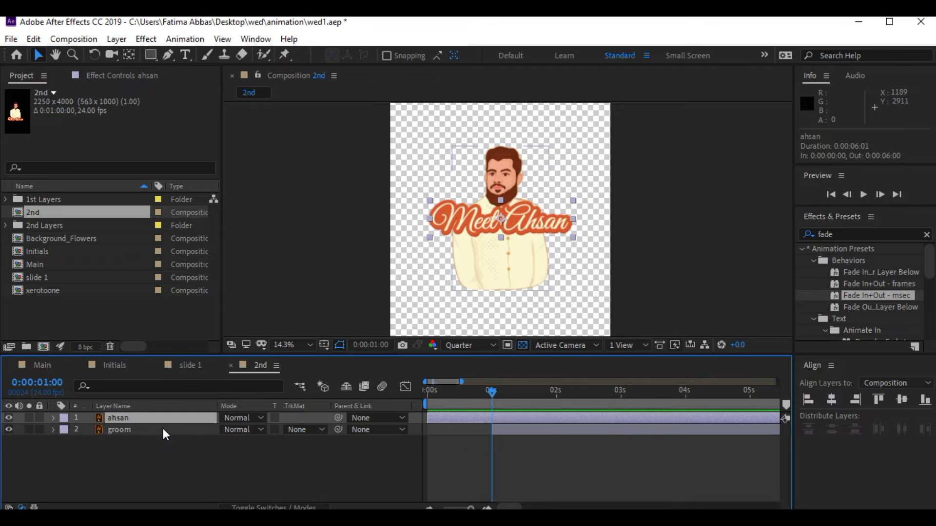
{"action": "key", "text": "p"}
{"action": "left_click", "coordinate": [426, 391]}
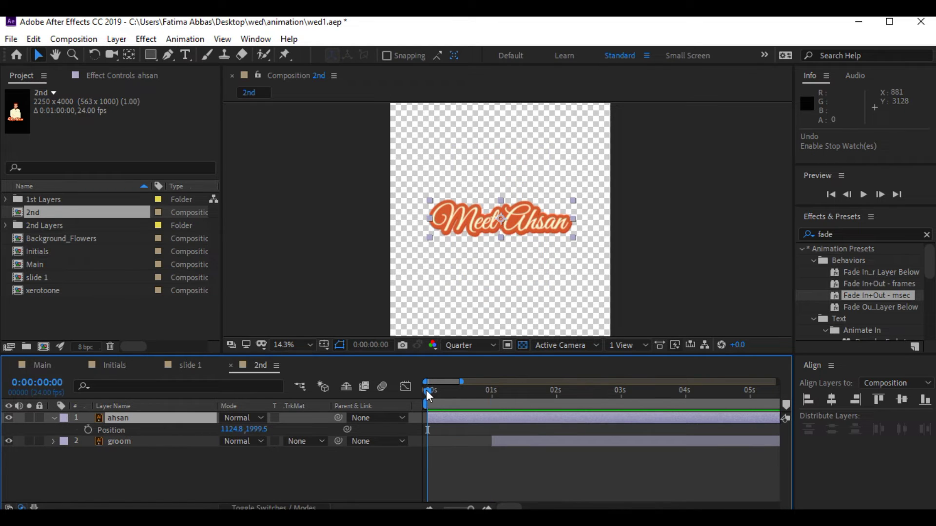
{"action": "left_click", "coordinate": [87, 430]}
{"action": "left_click", "coordinate": [492, 391]}
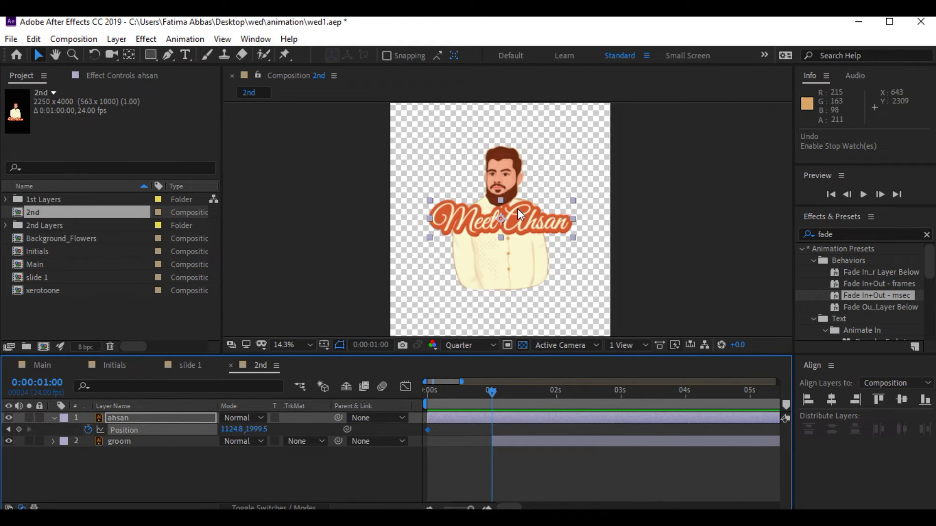
{"action": "key", "text": "ctrl+s"}
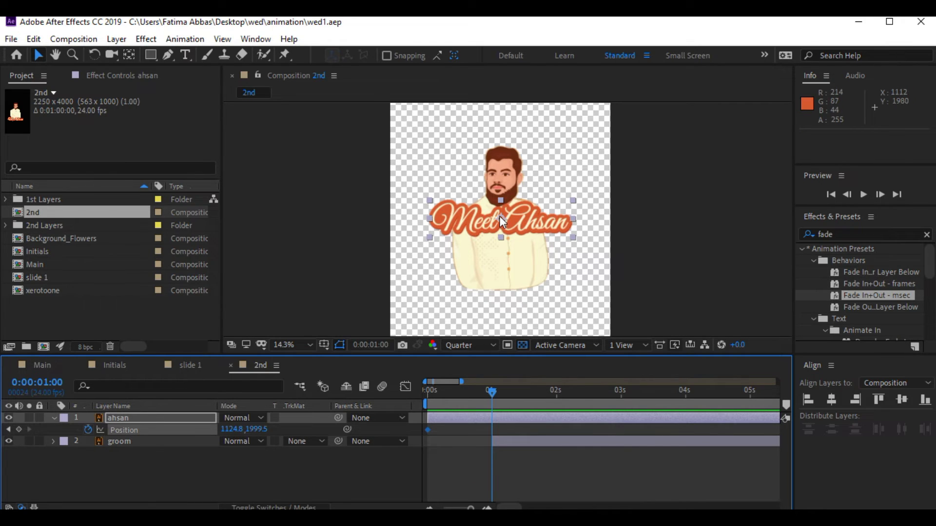
{"action": "left_click_drag", "start_coordinate": [500, 218], "coordinate": [499, 151]}
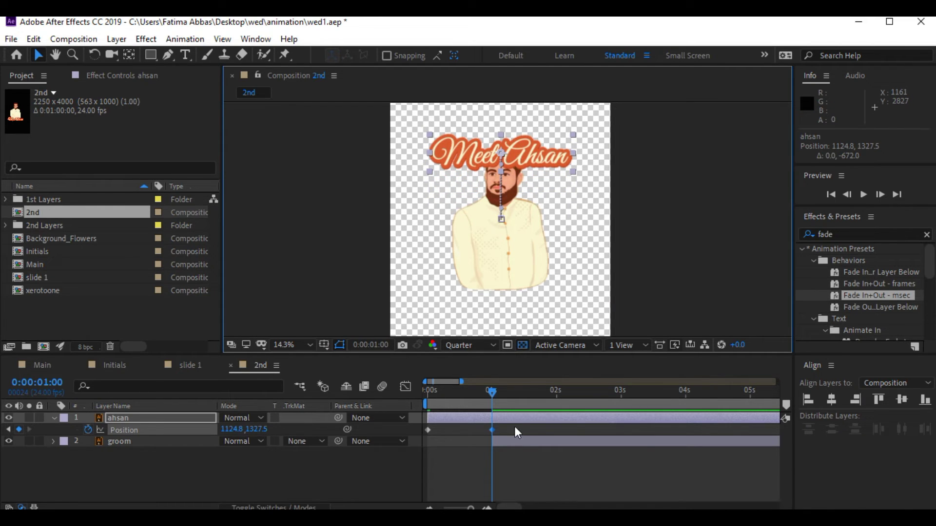
Step: Move the name title down to Position 1124.8, 2685.5 at 0:00:05:00, adding a third keyframe
{"action": "left_click_drag", "start_coordinate": [472, 394], "coordinate": [530, 393]}
{"action": "left_click", "coordinate": [429, 508]}
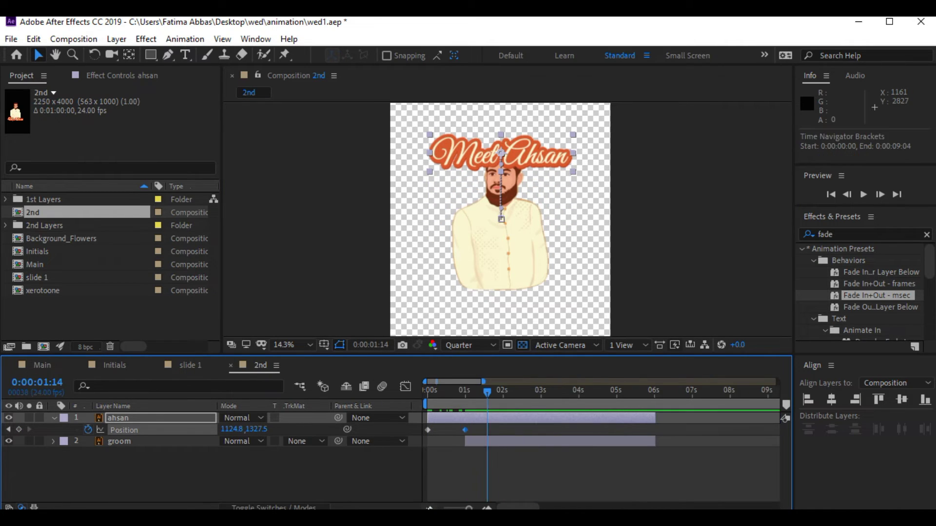
{"action": "left_click", "coordinate": [615, 390]}
{"action": "left_click", "coordinate": [616, 391]}
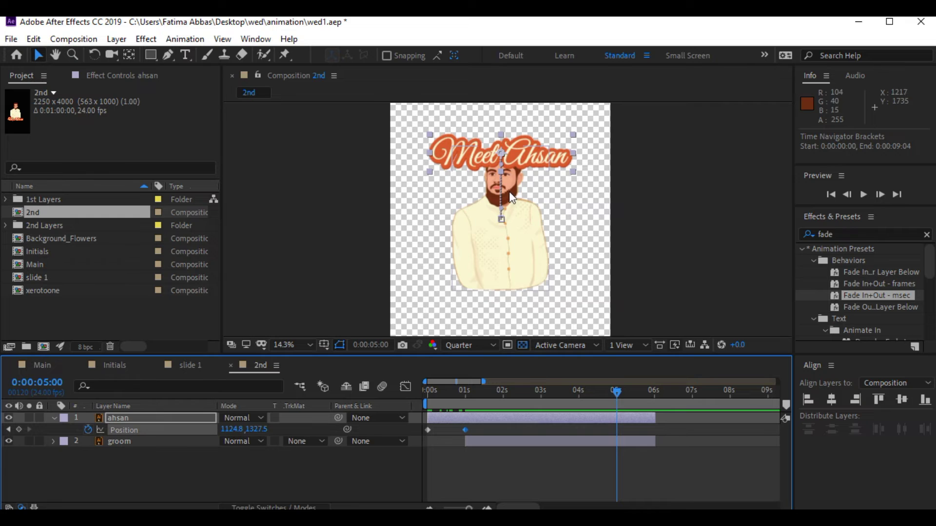
{"action": "left_click_drag", "start_coordinate": [501, 155], "coordinate": [500, 284]}
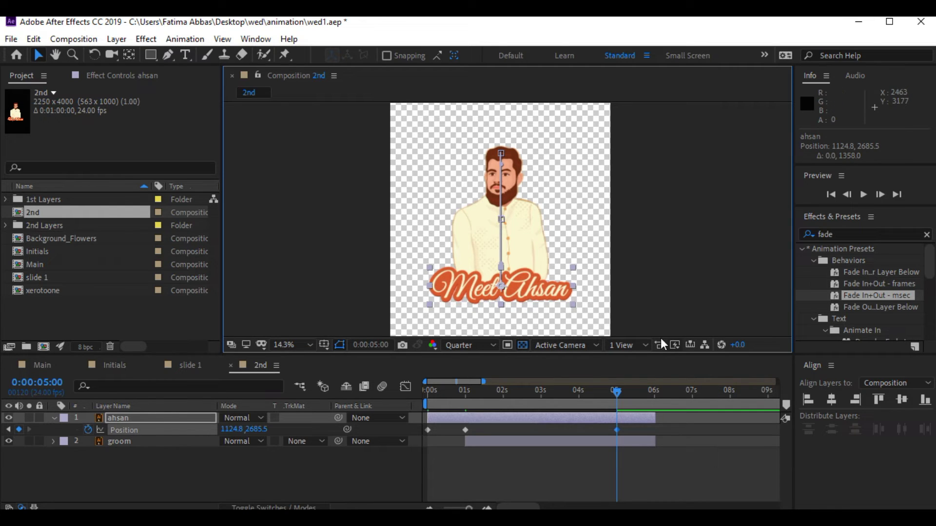
Step: Add a new shape layer and place it between the name title and the groom layer
{"action": "left_click_drag", "start_coordinate": [620, 390], "coordinate": [465, 390]}
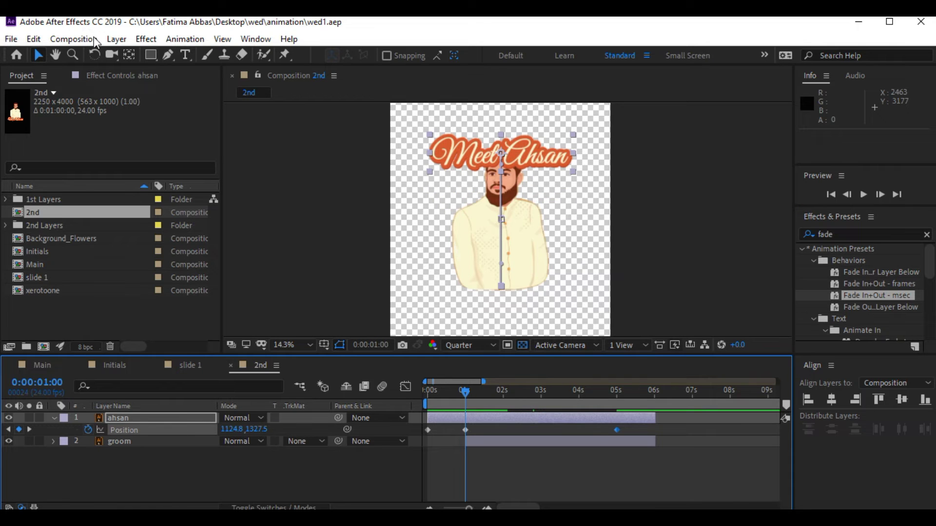
{"action": "left_click", "coordinate": [118, 38]}
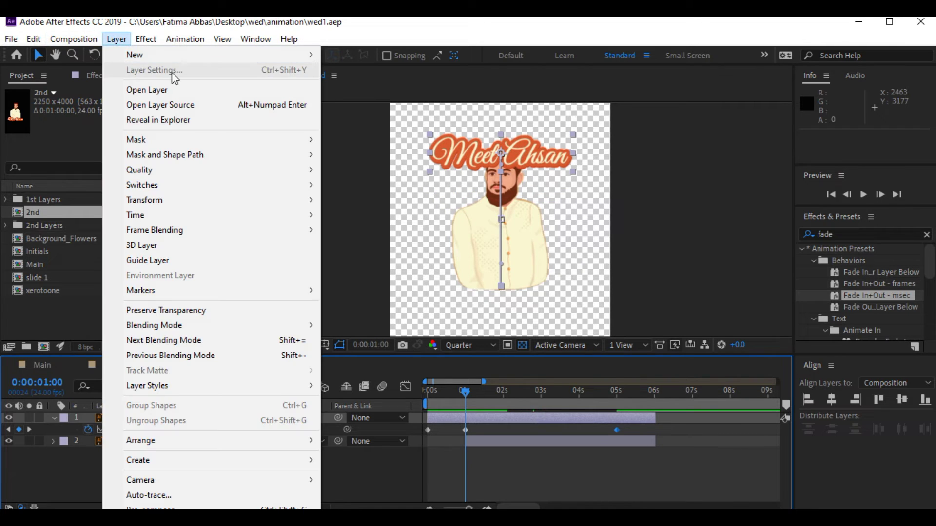
{"action": "mouse_move", "coordinate": [211, 57]}
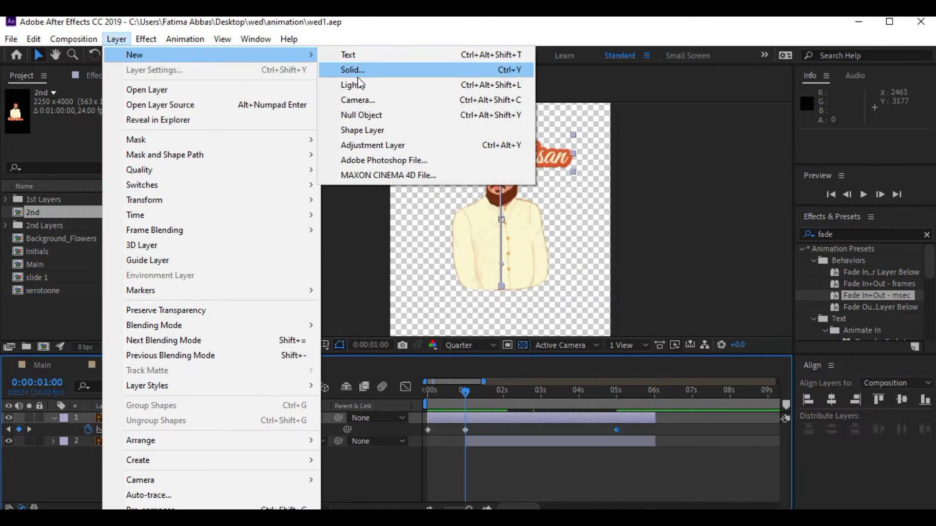
{"action": "left_click", "coordinate": [367, 131]}
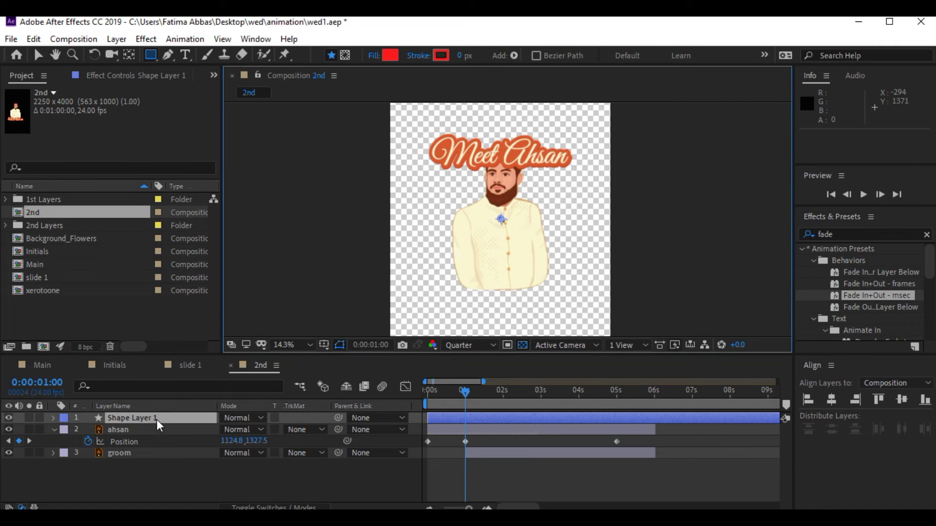
{"action": "left_click_drag", "start_coordinate": [156, 418], "coordinate": [156, 441]}
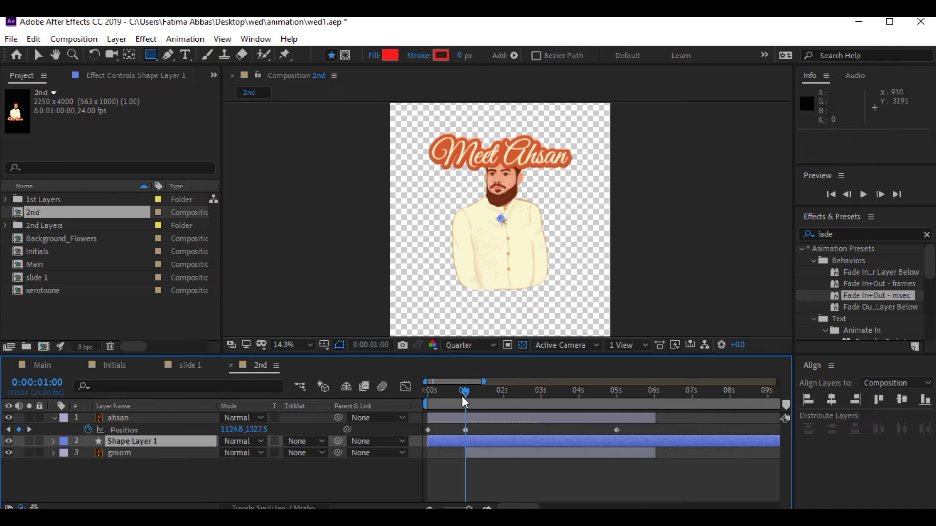
Step: At 0:00:05:06, draw a red rectangle about 1430 by 1640 px on the shape layer, covering the groom down to the name title
{"action": "left_click_drag", "start_coordinate": [464, 392], "coordinate": [627, 391]}
{"action": "left_click", "coordinate": [153, 57]}
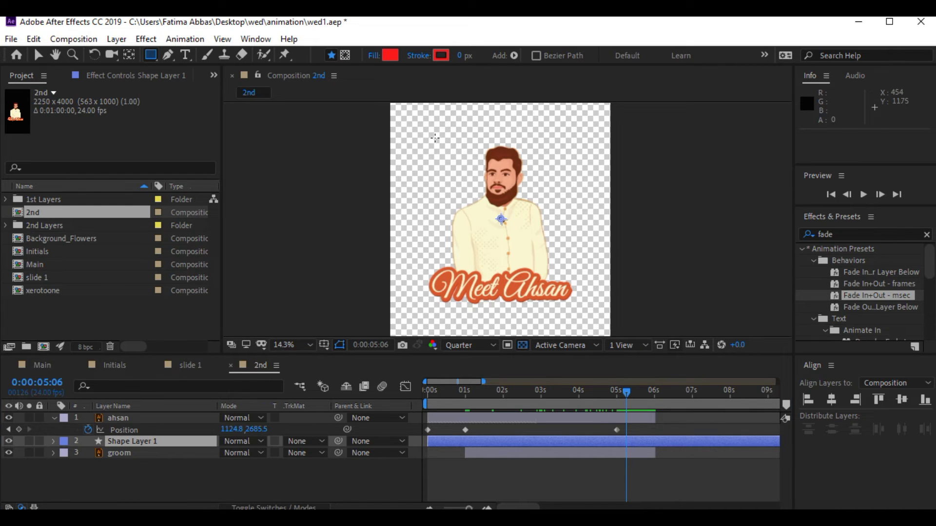
{"action": "mouse_move", "coordinate": [431, 132]}
{"action": "left_mouse_down"}
{"action": "mouse_move", "coordinate": [577, 268]}
{"action": "mouse_move", "coordinate": [570, 292]}
{"action": "left_mouse_up"}
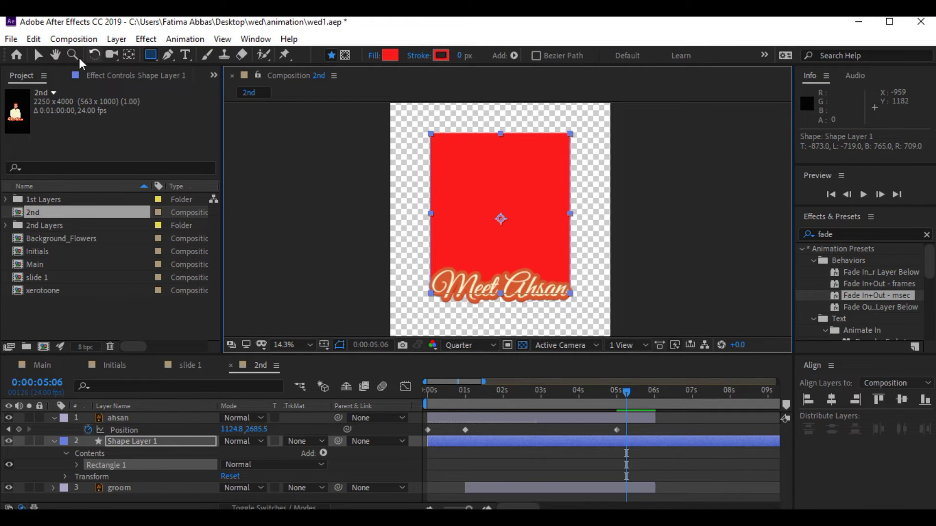
{"action": "left_click", "coordinate": [37, 58]}
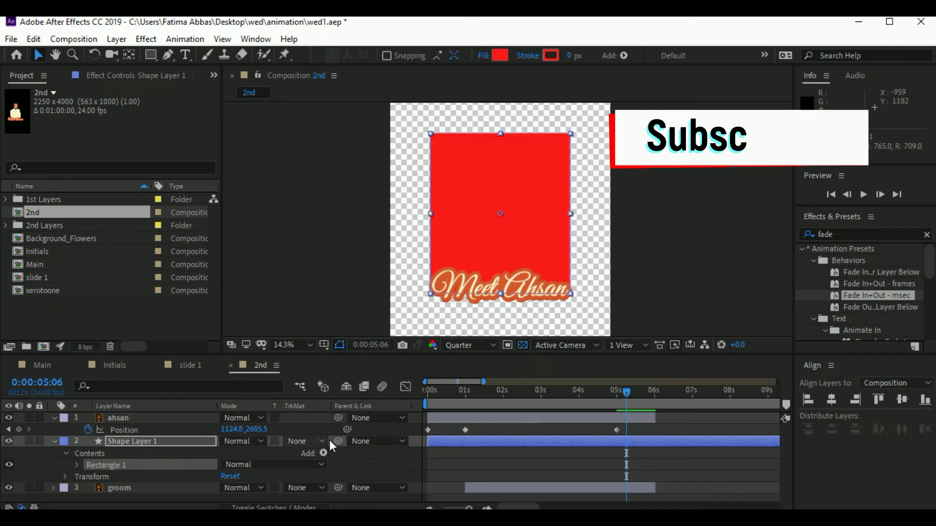
Step: Parent Shape Layer 1 to the name title layer
{"action": "left_click_drag", "start_coordinate": [338, 440], "coordinate": [175, 419]}
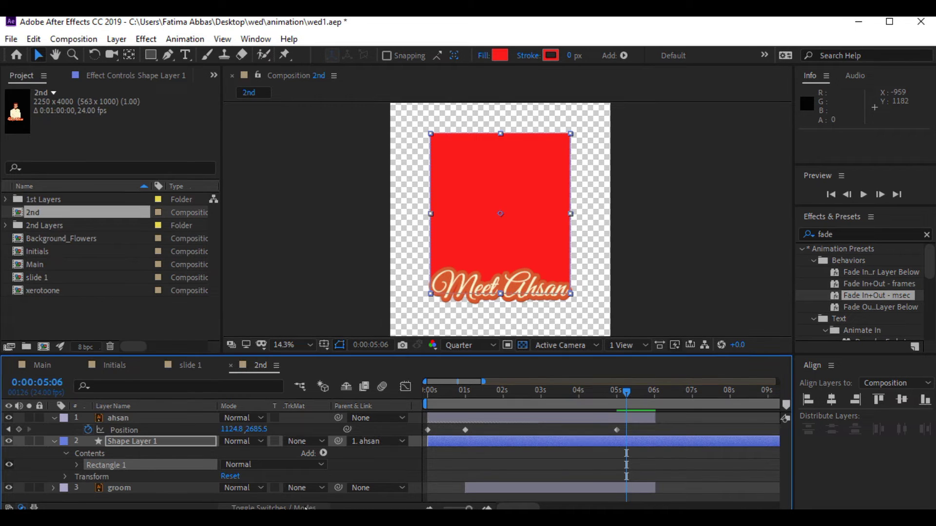
{"action": "left_click", "coordinate": [305, 509]}
{"action": "left_click", "coordinate": [304, 509]}
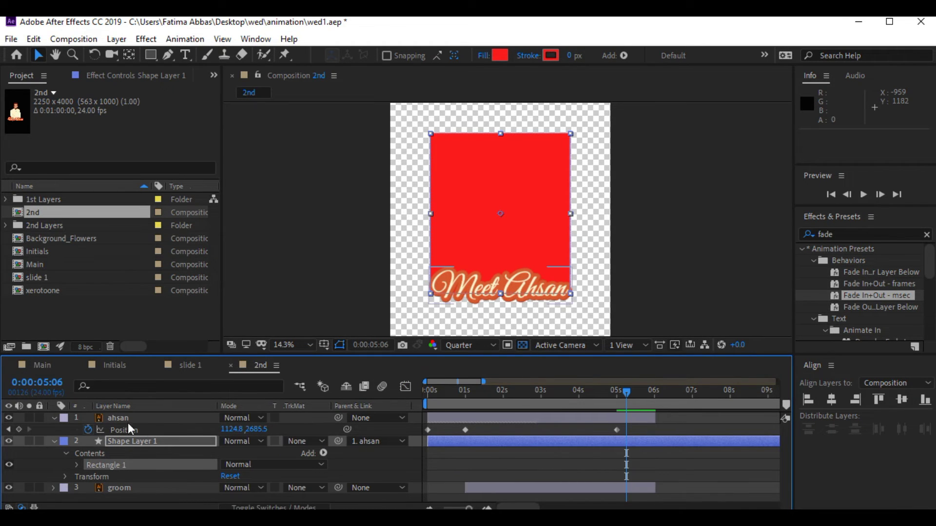
Step: Set the groom layer's track matte to Alpha Matte "Shape Layer 1"
{"action": "left_click", "coordinate": [189, 486]}
{"action": "left_click", "coordinate": [246, 487]}
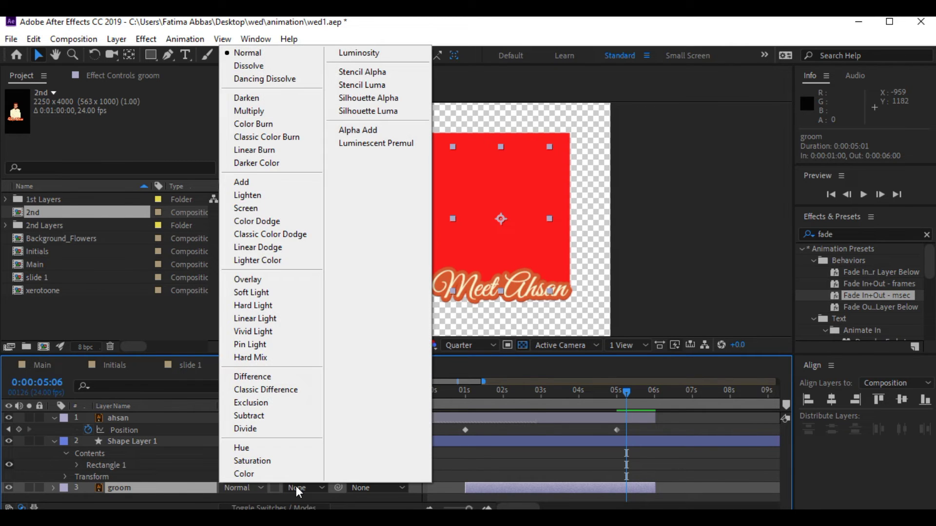
{"action": "left_click", "coordinate": [296, 487]}
{"action": "left_click", "coordinate": [299, 486]}
{"action": "left_click", "coordinate": [301, 486]}
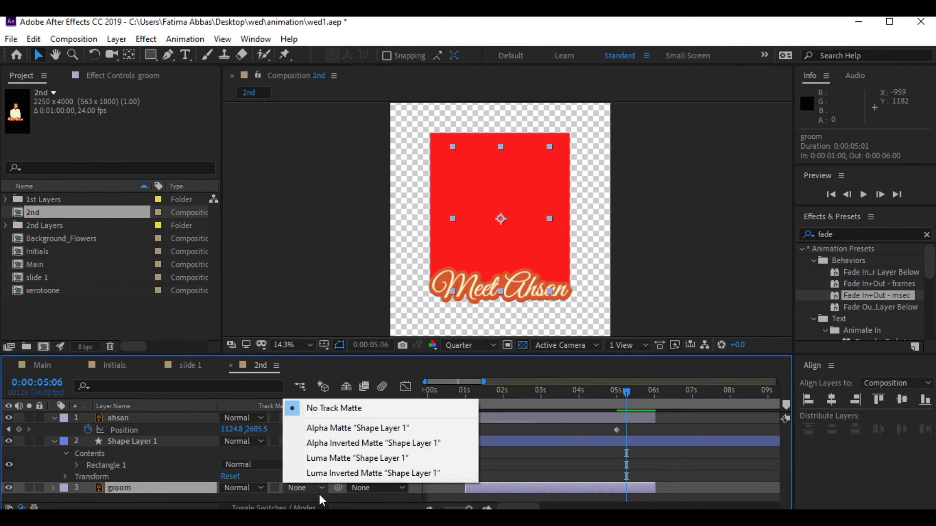
{"action": "left_click", "coordinate": [321, 495]}
{"action": "left_click", "coordinate": [319, 487]}
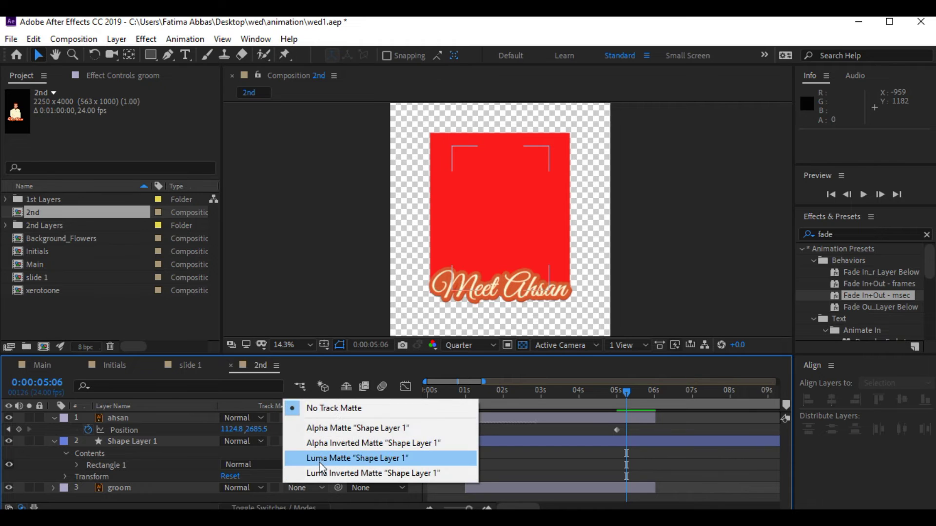
{"action": "left_click", "coordinate": [337, 429]}
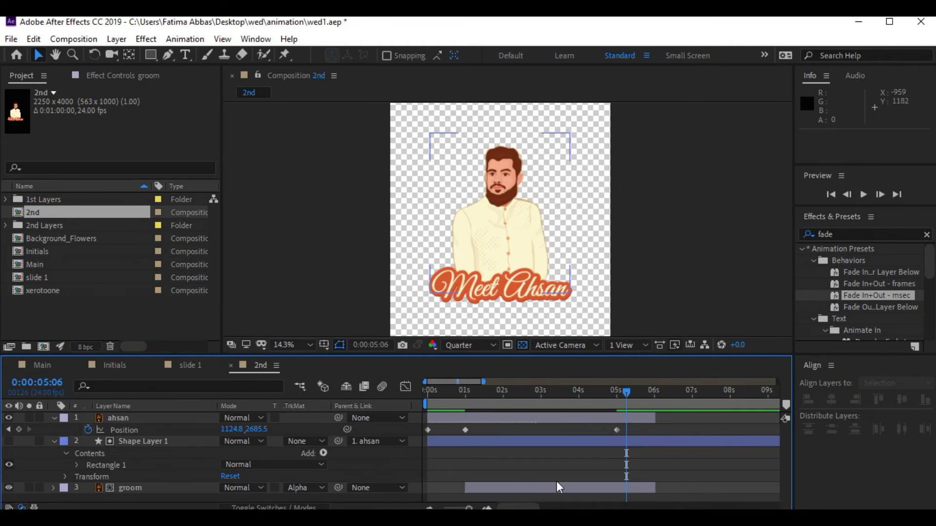
Step: Apply Easy Ease to the name title's three Position keyframes and preview the animation from the start
{"action": "left_click", "coordinate": [465, 430]}
{"action": "left_click_drag", "start_coordinate": [628, 394], "coordinate": [409, 391]}
{"action": "key", "text": "space"}
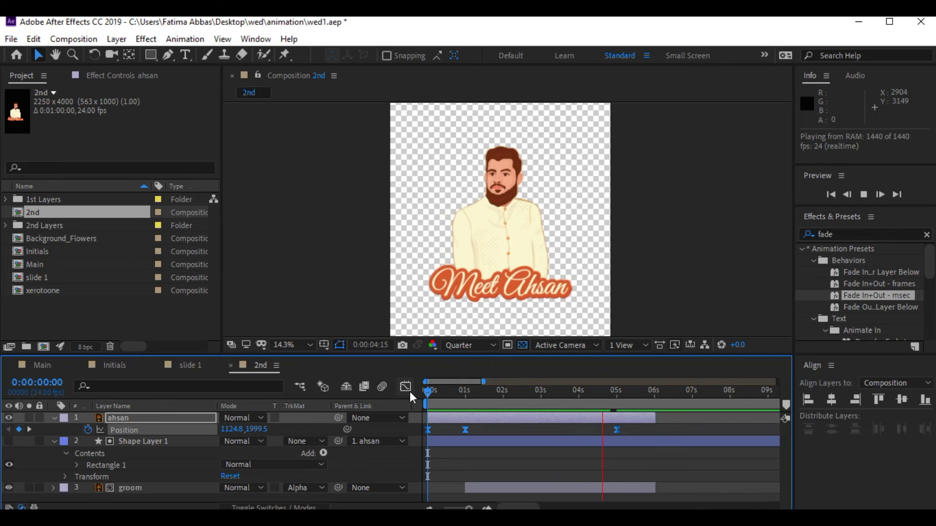
{"action": "key", "text": "space"}
Step: Apply the Wiggle - rotation behavior preset to the groom layer and preview it from 0:00:01:00
{"action": "left_click", "coordinate": [831, 235]}
{"action": "key", "text": "BackSpace"}
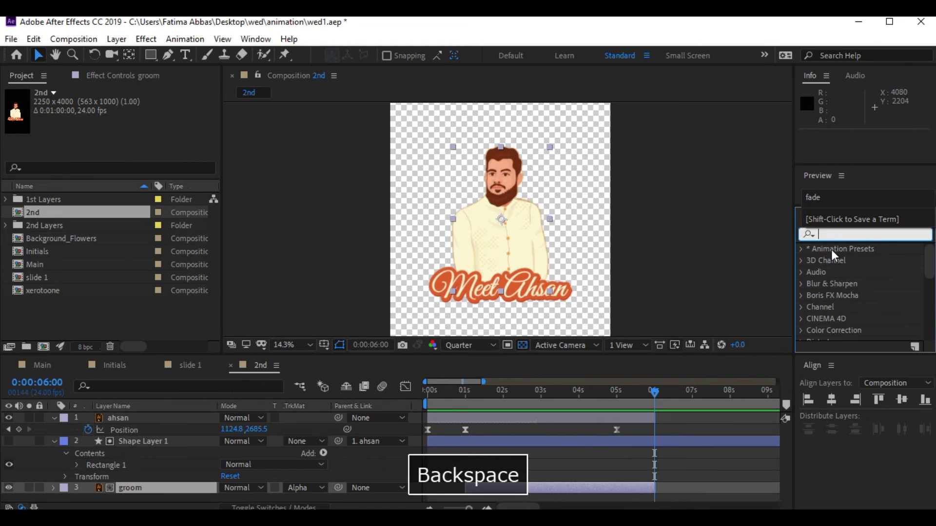
{"action": "left_click", "coordinate": [801, 249]}
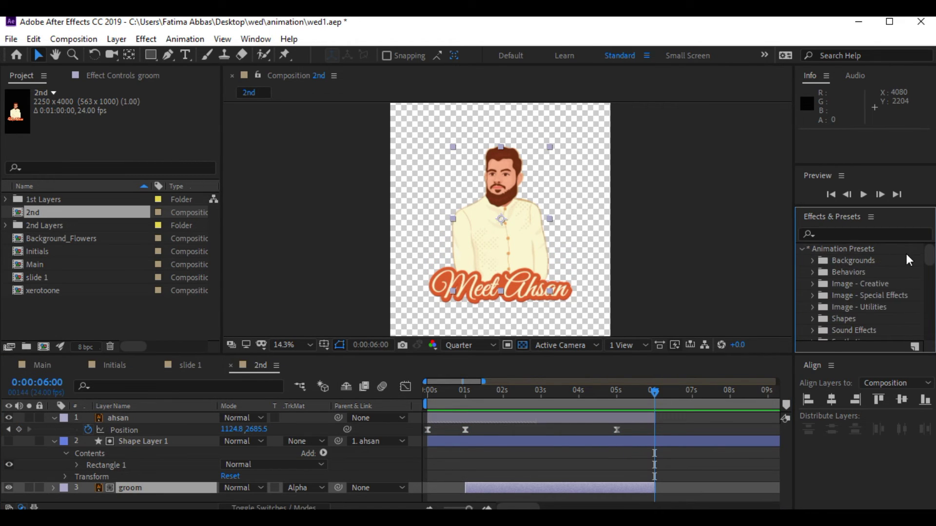
{"action": "scroll", "coordinate": [926, 262], "scroll_direction": "down", "scroll_amount": 1}
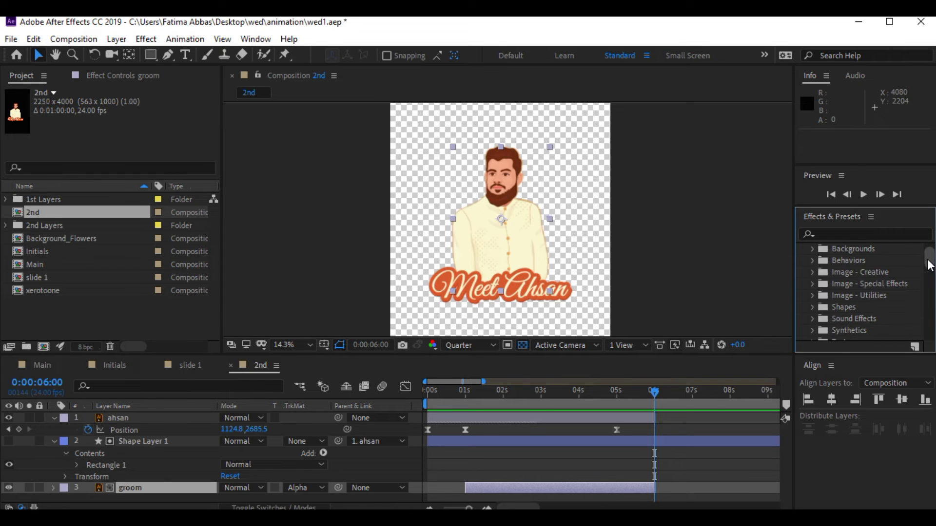
{"action": "left_click", "coordinate": [812, 262]}
{"action": "scroll", "coordinate": [930, 265], "scroll_direction": "down", "scroll_amount": 1}
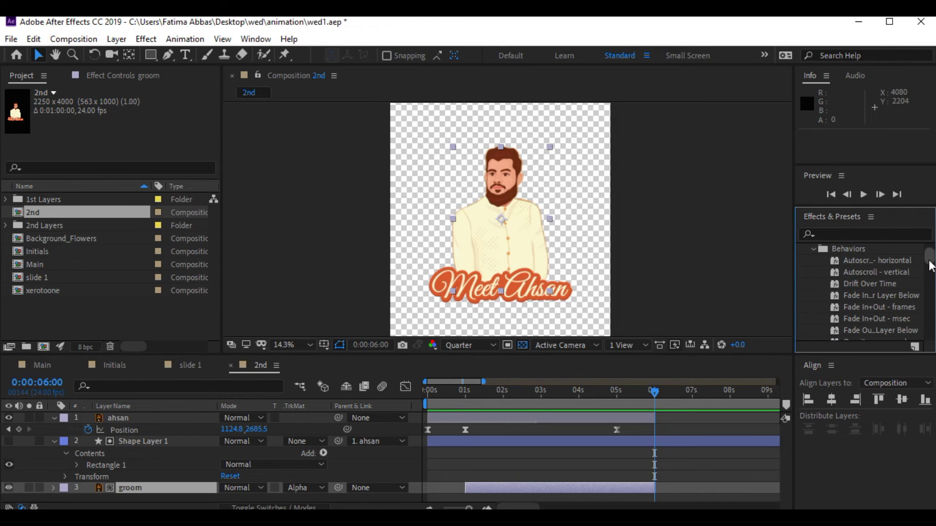
{"action": "left_click_drag", "start_coordinate": [930, 267], "coordinate": [930, 285]}
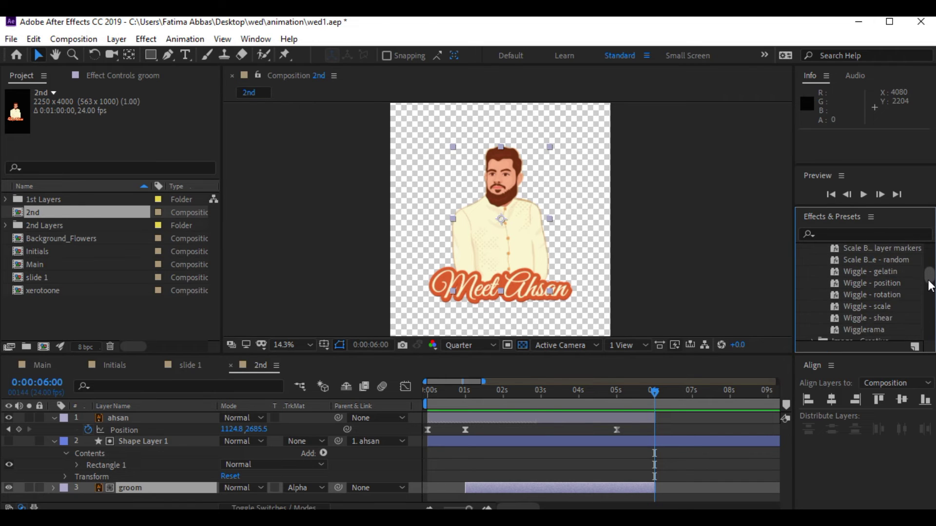
{"action": "left_click_drag", "start_coordinate": [872, 281], "coordinate": [447, 303]}
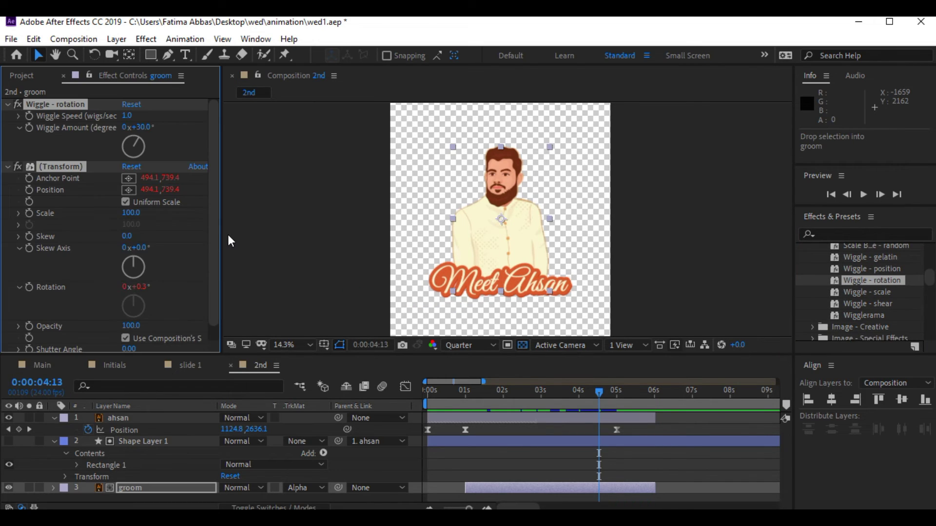
{"action": "left_click", "coordinate": [466, 391]}
{"action": "key", "text": "space"}
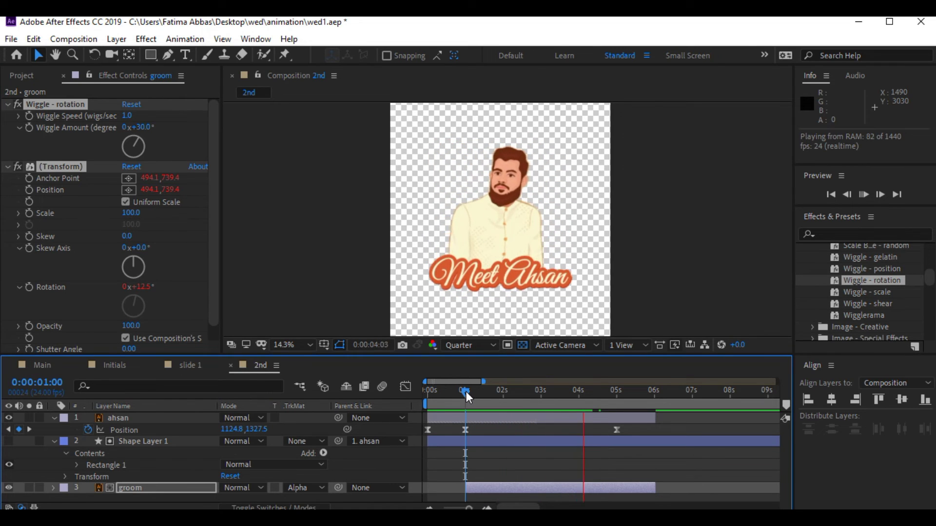
{"action": "key", "text": "space"}
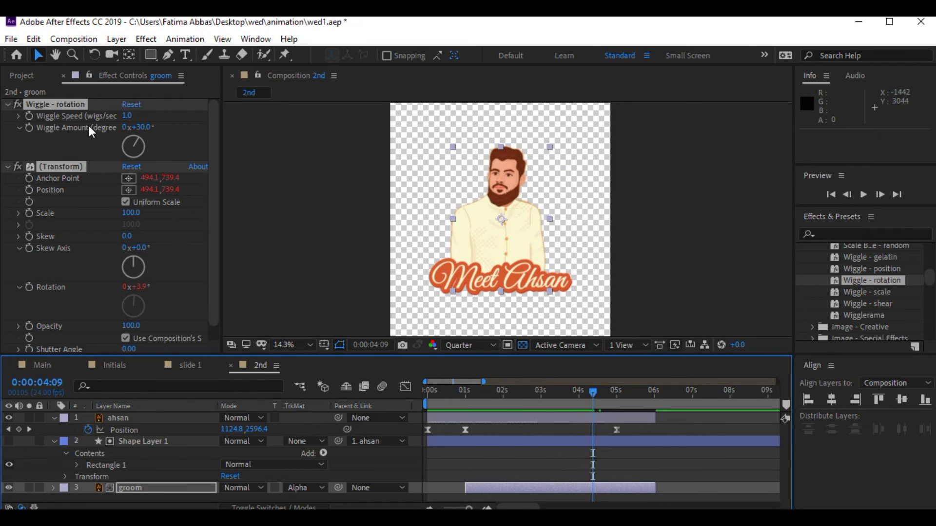
Step: Set the groom's Wiggle Amount to 4.0° and save the project after a preview
{"action": "left_click_drag", "start_coordinate": [147, 132], "coordinate": [130, 132]}
{"action": "left_click", "coordinate": [463, 389]}
{"action": "key", "text": "space"}
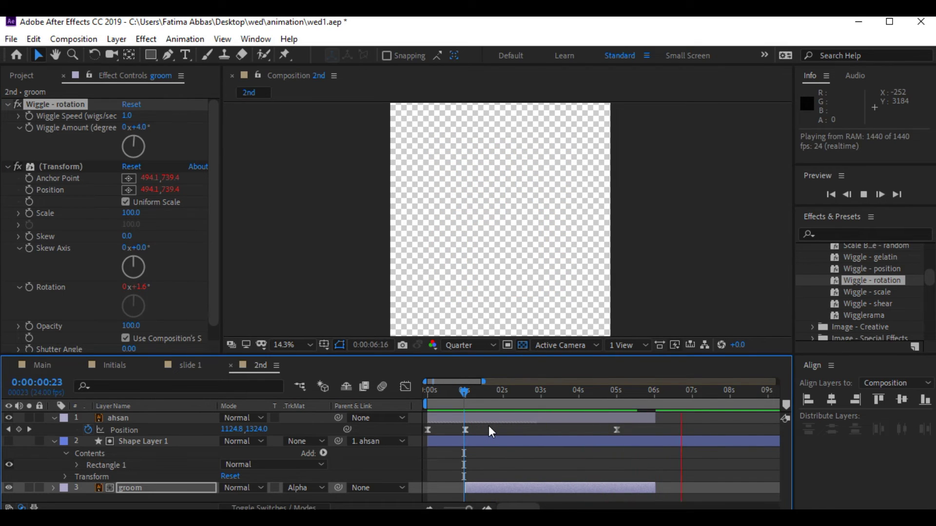
{"action": "key", "text": "ctrl+s"}
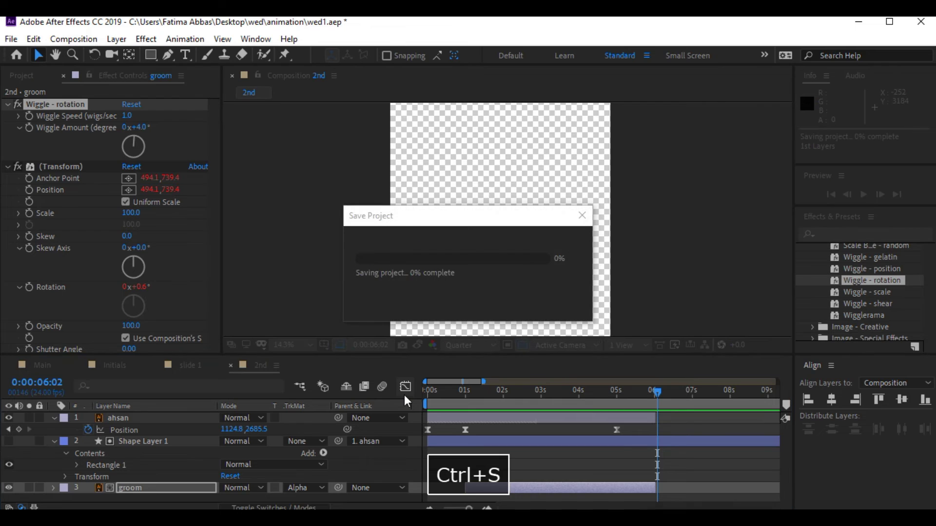
Step: Pre-compose the name title, shape layer and groom layer into a new composition named "slide - 2"
{"action": "left_click", "coordinate": [142, 417], "text": "shift"}
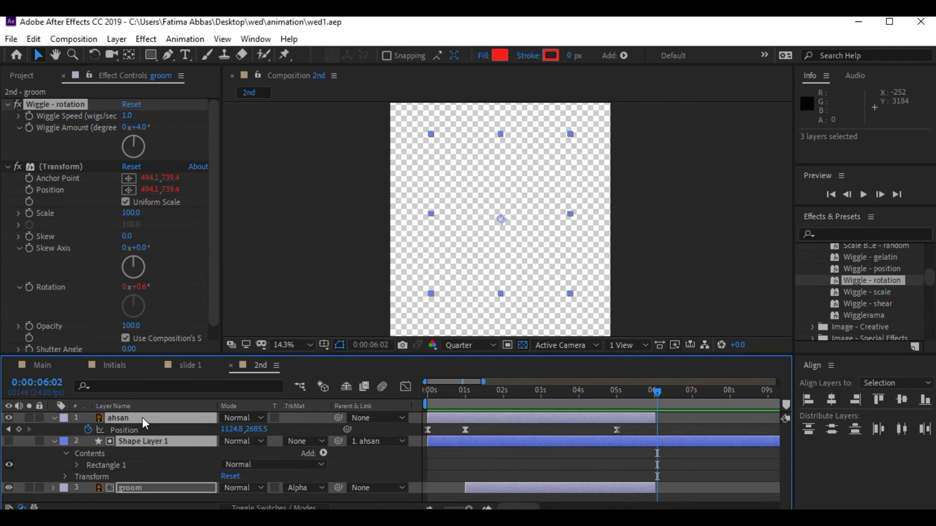
{"action": "right_click", "coordinate": [142, 418]}
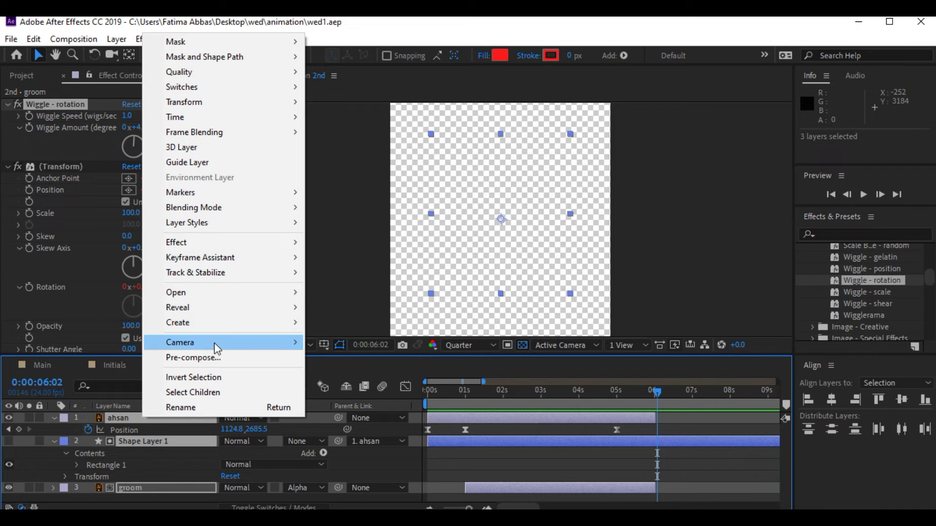
{"action": "left_click", "coordinate": [219, 358]}
{"action": "type", "text": "slide - 2"}
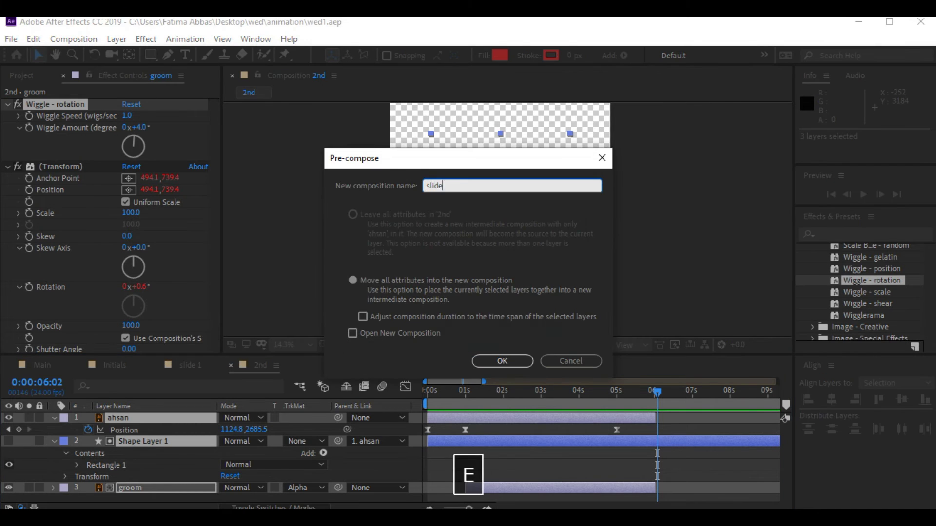
{"action": "key", "text": "Return"}
Step: Trim the slide - 2 layer to end at 0:00:06:00
{"action": "left_click_drag", "start_coordinate": [656, 390], "coordinate": [654, 418]}
{"action": "key", "text": "alt+bracketright"}
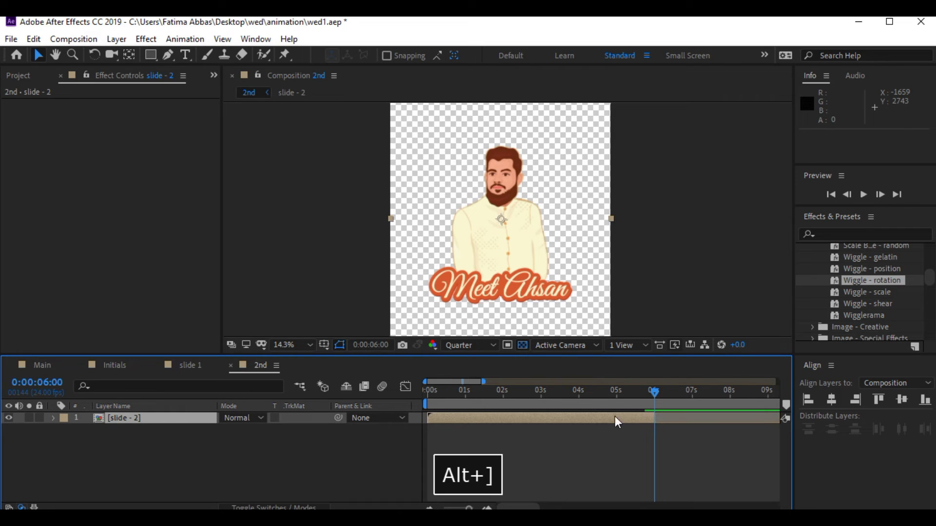
{"action": "left_click", "coordinate": [255, 473]}
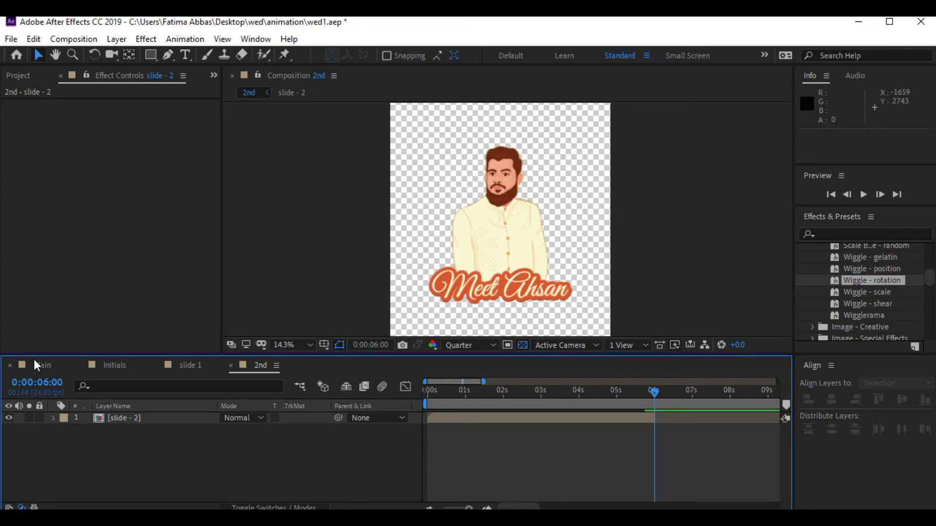
Step: Add the slide - 2 composition to the Main composition, above the slide 1 layer
{"action": "left_click", "coordinate": [48, 365]}
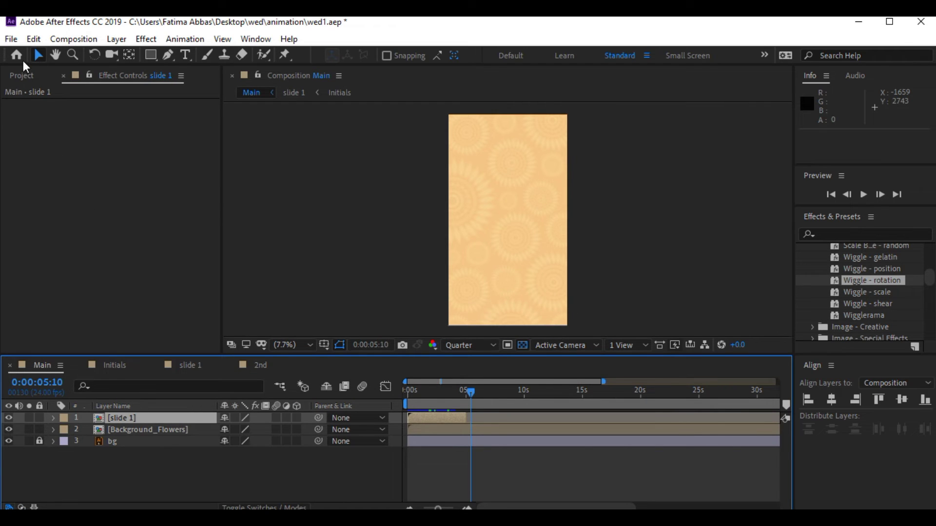
{"action": "left_click", "coordinate": [24, 76]}
{"action": "left_click_drag", "start_coordinate": [49, 291], "coordinate": [146, 414]}
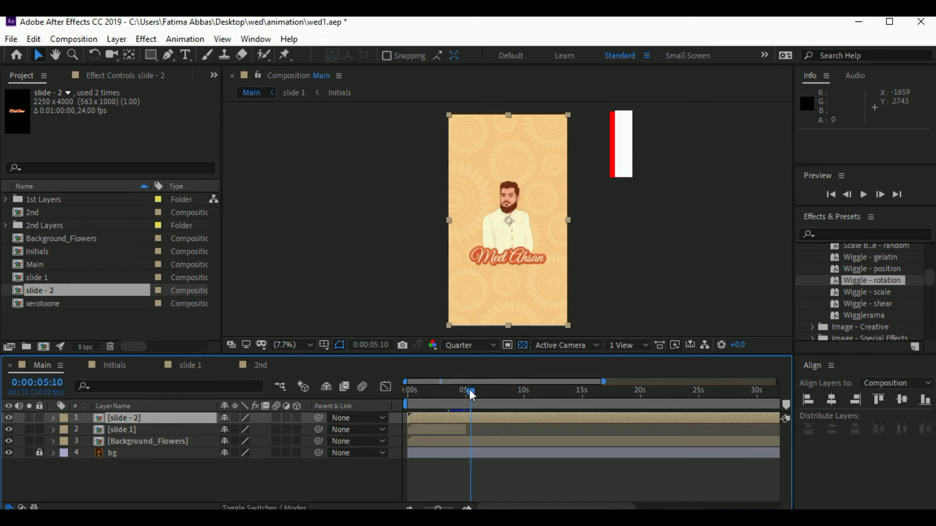
Step: Shift the slide - 2 layer to start where slide 1 ends and trim its end to 0:00:11:16
{"action": "key", "text": "bracketleft"}
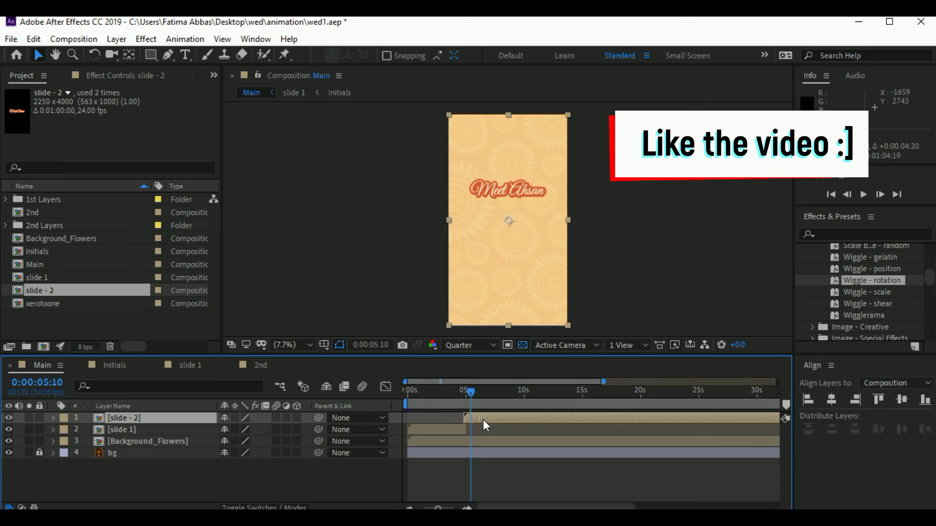
{"action": "left_click_drag", "start_coordinate": [470, 393], "coordinate": [542, 393]}
{"action": "key", "text": "alt+bracketright"}
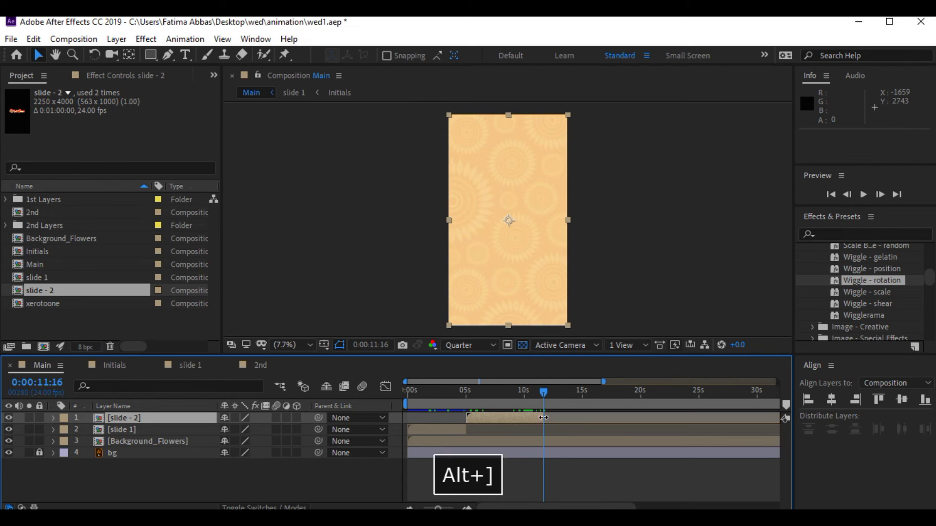
{"action": "key", "text": "Return"}
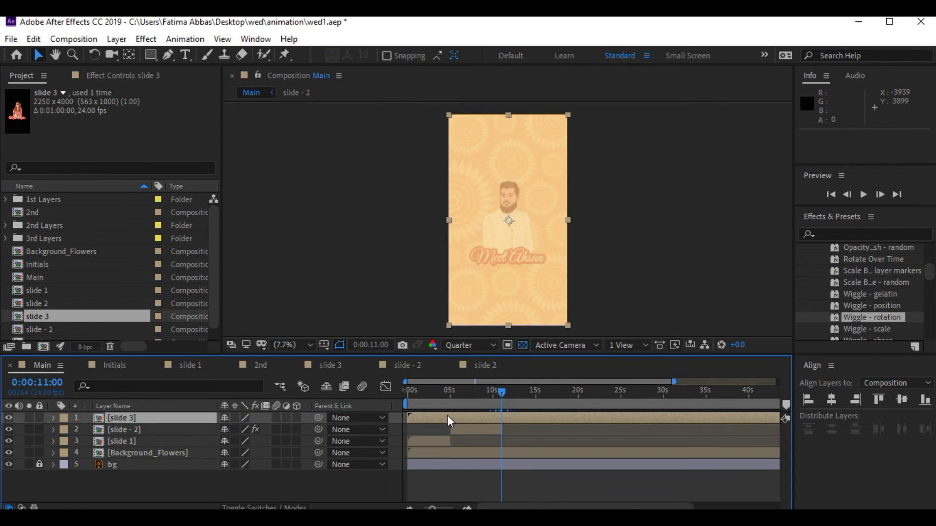
Step: Shift the slide 3 layer in the Main timeline to start where the slide - 2 layer ends
{"action": "left_click_drag", "start_coordinate": [448, 415], "coordinate": [532, 419]}
{"action": "left_click", "coordinate": [467, 508]}
{"action": "left_click", "coordinate": [467, 508]}
{"action": "left_click", "coordinate": [467, 508]}
{"action": "left_click", "coordinate": [467, 508]}
{"action": "left_click", "coordinate": [410, 508]}
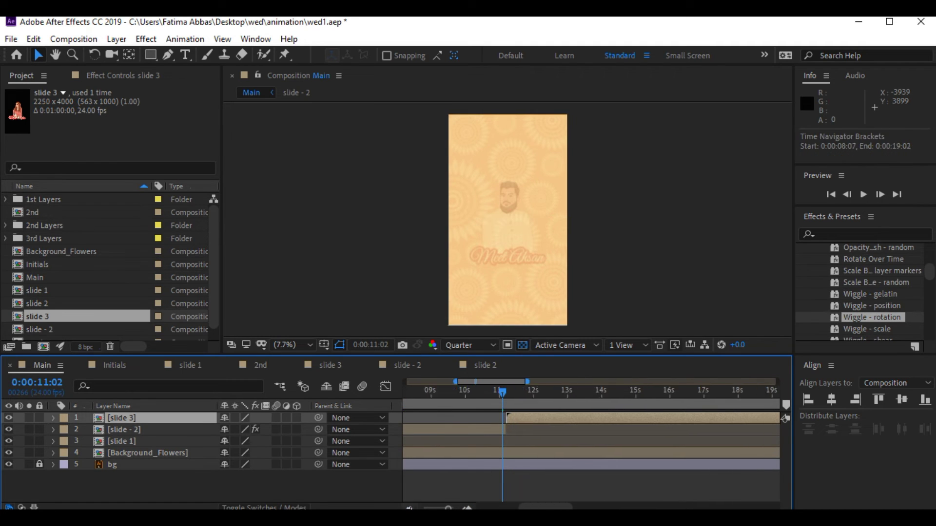
Step: Trim the end of the slide 3 layer to 0:00:19:09
{"action": "key", "text": "minus"}
{"action": "key", "text": "minus"}
{"action": "key", "text": "minus"}
{"action": "left_click", "coordinate": [527, 391]}
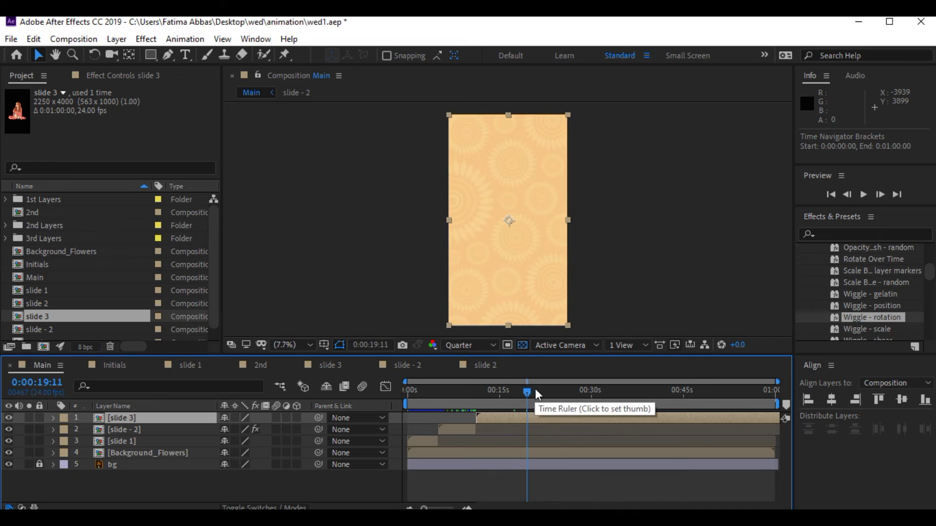
{"action": "left_click", "coordinate": [467, 508]}
{"action": "left_click", "coordinate": [467, 508]}
{"action": "left_click", "coordinate": [466, 508]}
{"action": "left_click", "coordinate": [467, 508]}
{"action": "left_click_drag", "start_coordinate": [528, 390], "coordinate": [507, 390]}
{"action": "key", "text": "alt+bracketright"}
Step: Apply the Fade In+Out - msec preset to the slide 3 layer and preview it from 0:00:11:06
{"action": "key", "text": "minus"}
{"action": "key", "text": "minus"}
{"action": "key", "text": "minus"}
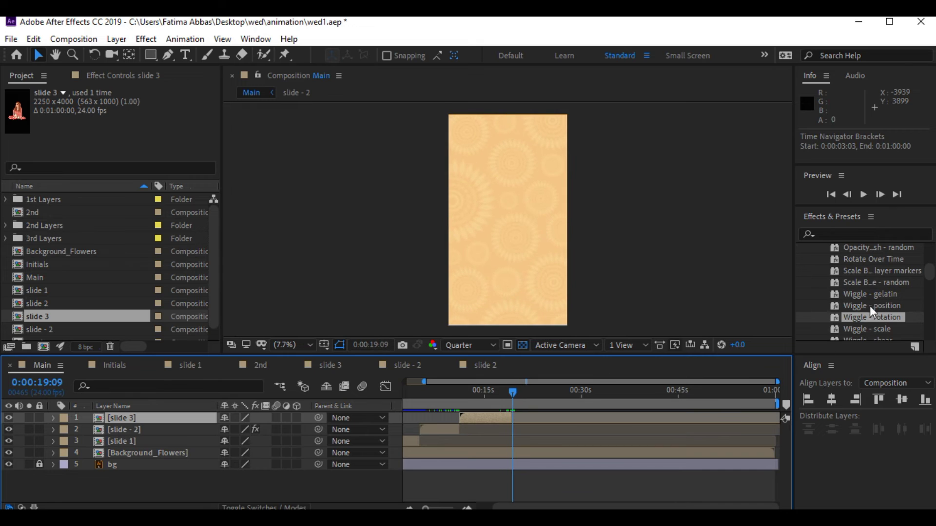
{"action": "scroll", "coordinate": [925, 284], "scroll_direction": "up", "scroll_amount": 3}
{"action": "left_click", "coordinate": [888, 302]}
{"action": "left_click_drag", "start_coordinate": [880, 314], "coordinate": [496, 418]}
{"action": "left_click_drag", "start_coordinate": [532, 507], "coordinate": [507, 507]}
{"action": "left_click", "coordinate": [480, 391]}
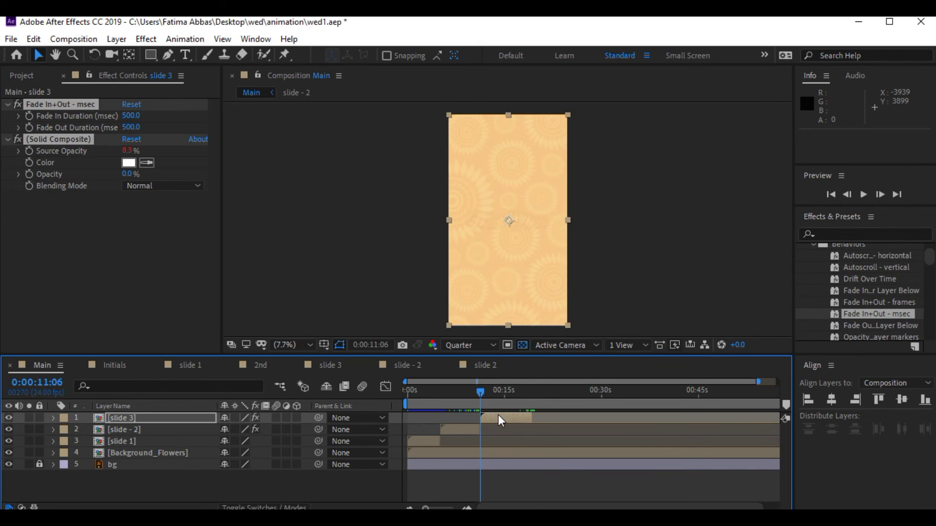
{"action": "key", "text": "space"}
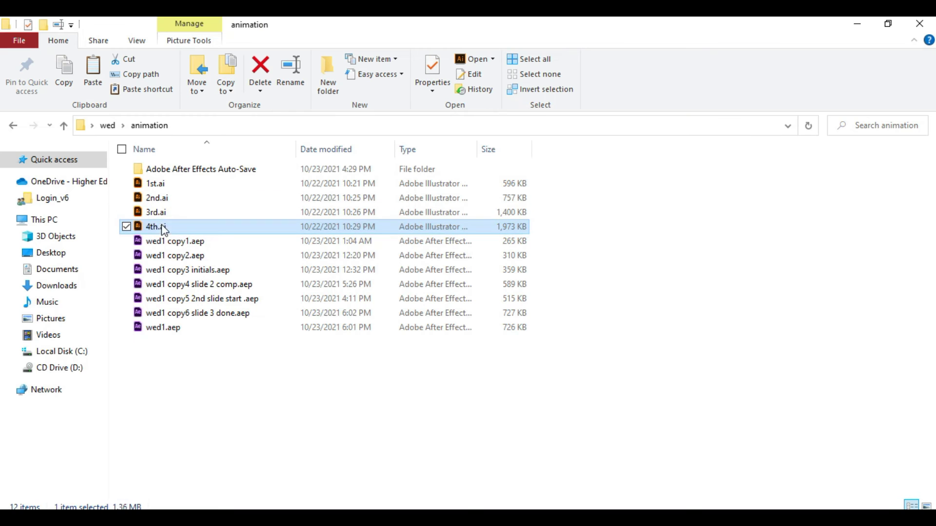
Step: Import 4th.ai from the animation folder as a composition and open the 4th composition
{"action": "left_click_drag", "start_coordinate": [161, 228], "coordinate": [109, 291]}
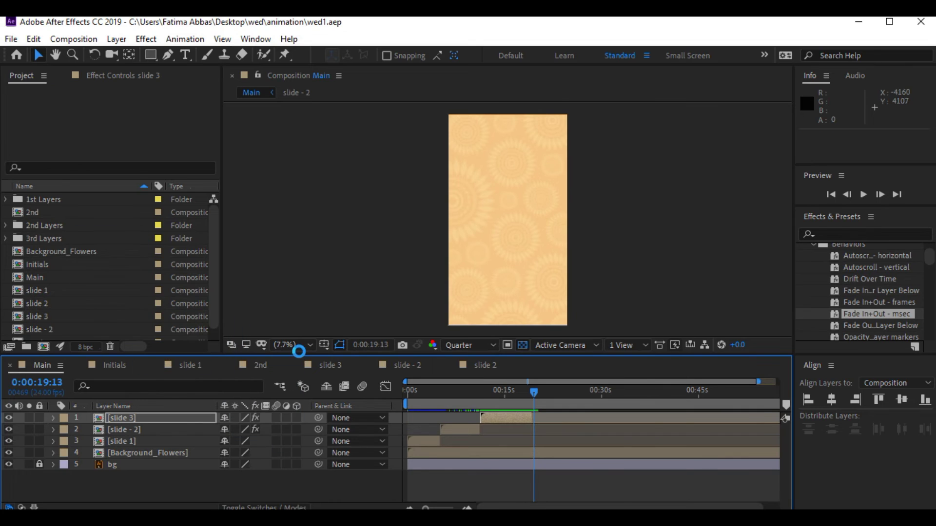
{"action": "left_click", "coordinate": [497, 328]}
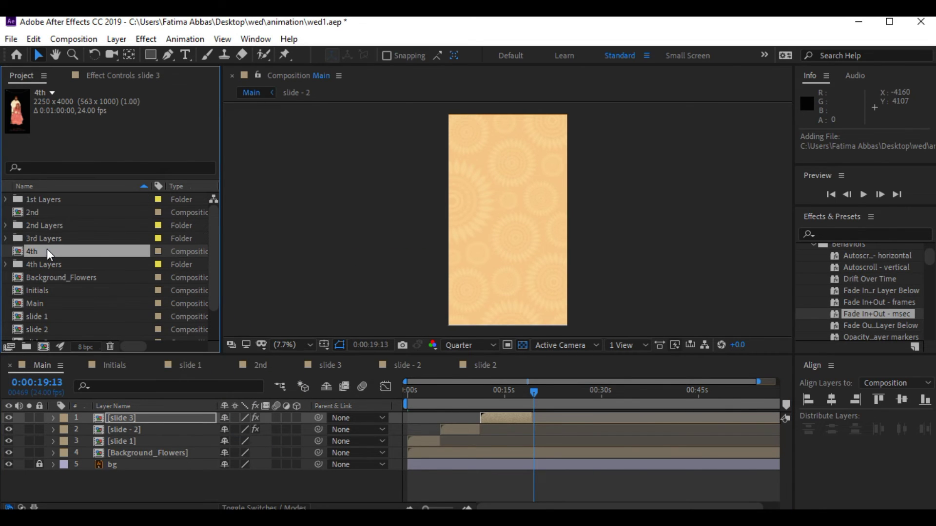
{"action": "double_click", "coordinate": [46, 250]}
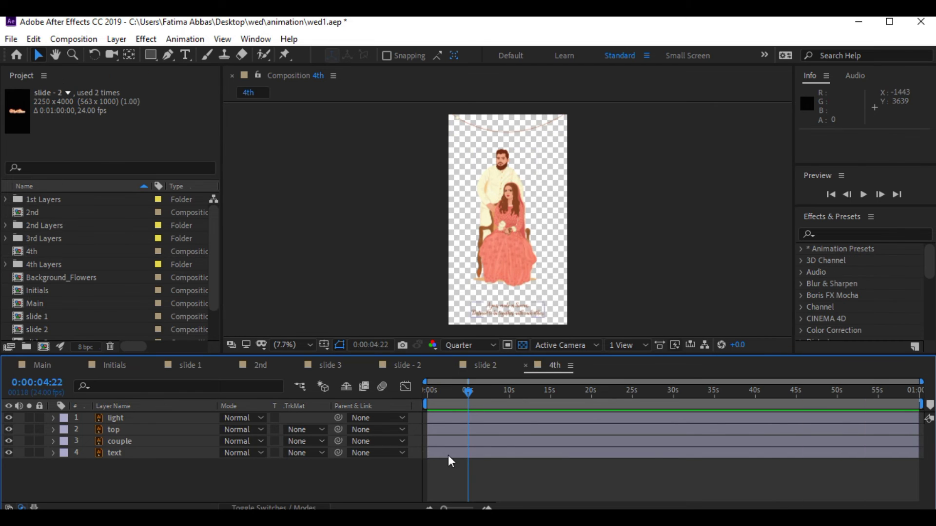
Step: Shift the light, top and text layers to start at 0:00:04:22, leaving the couple layer at the beginning
{"action": "left_click", "coordinate": [427, 454]}
{"action": "left_click", "coordinate": [494, 425], "text": "ctrl"}
{"action": "left_click", "coordinate": [493, 418], "text": "ctrl"}
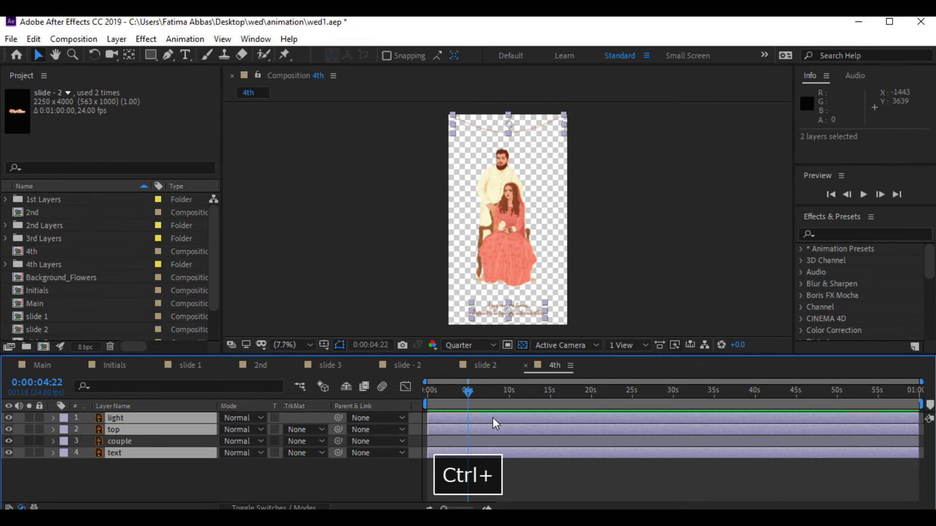
{"action": "key", "text": "bracketleft"}
{"action": "left_click", "coordinate": [493, 477]}
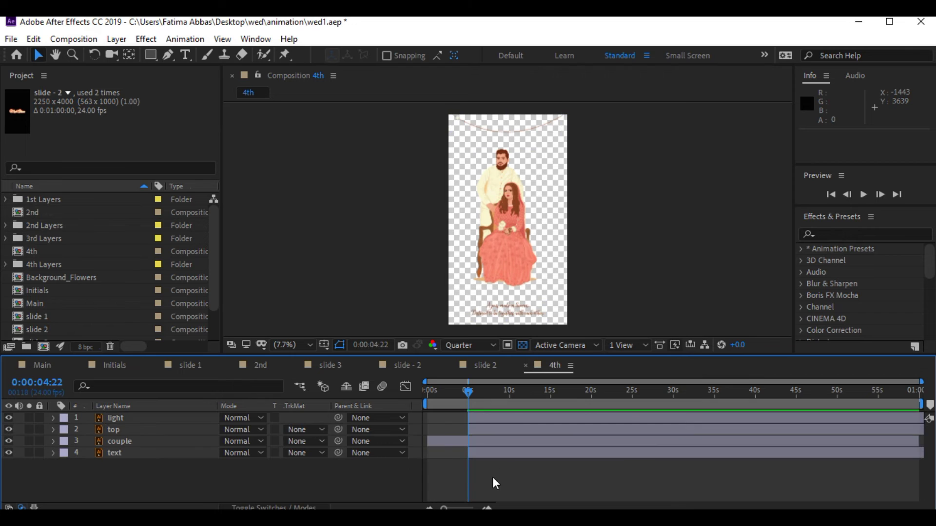
Step: Keyframe the couple layer's opacity from 0% at 0:00:00:00 to 100% at 0:00:04:20 and preview the fade
{"action": "left_click", "coordinate": [428, 387]}
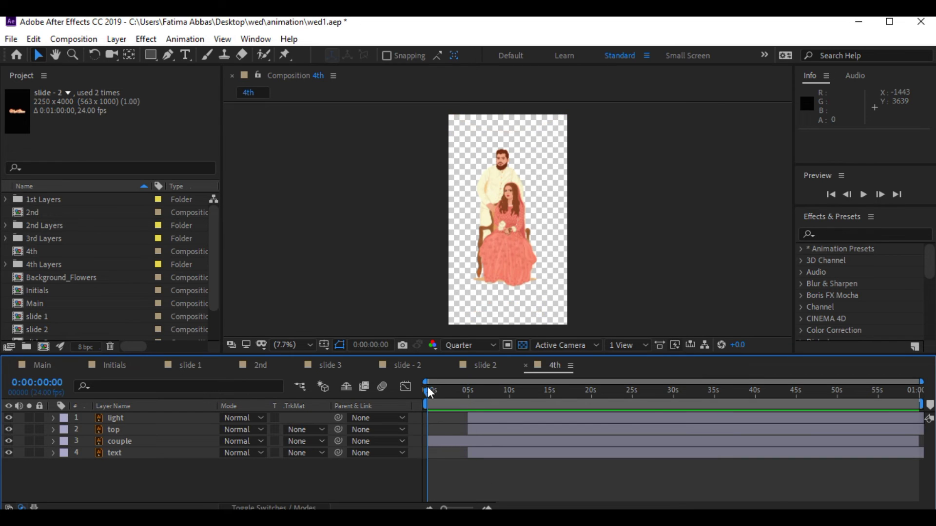
{"action": "left_click", "coordinate": [449, 438]}
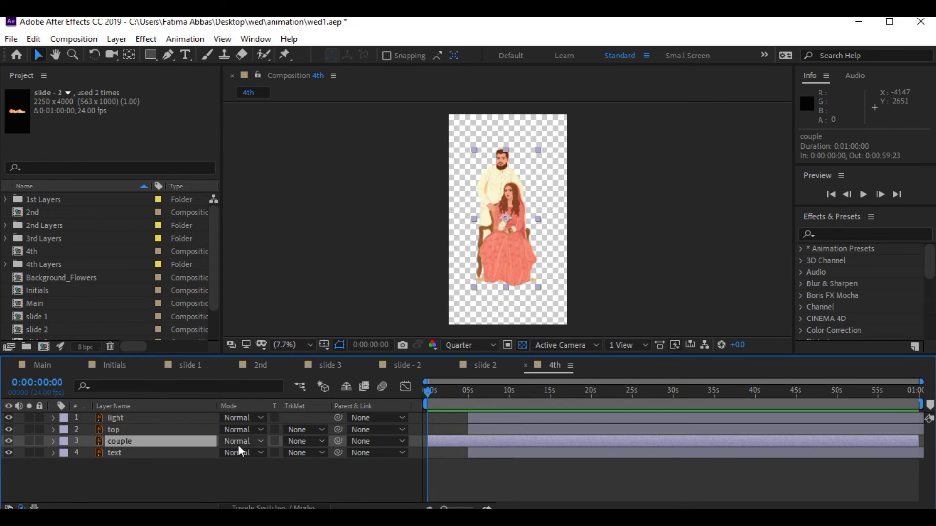
{"action": "key", "text": "t"}
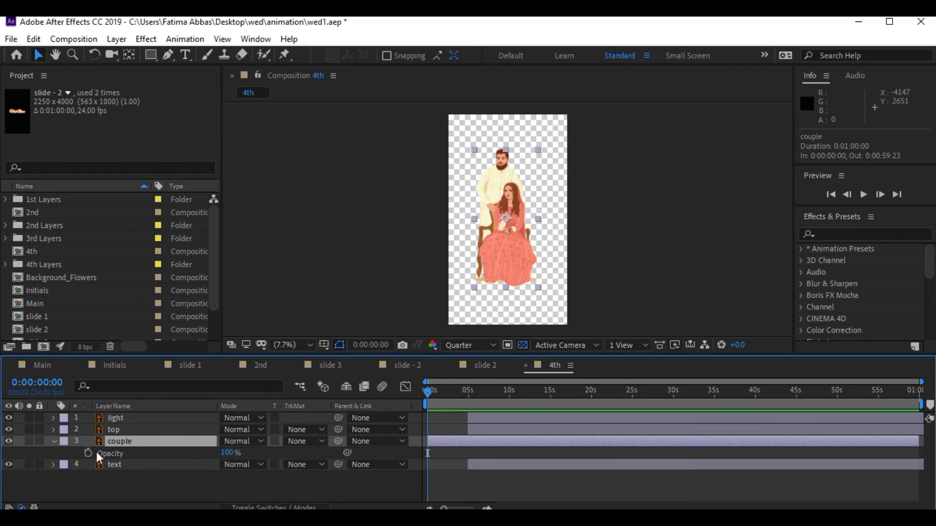
{"action": "left_click", "coordinate": [467, 388]}
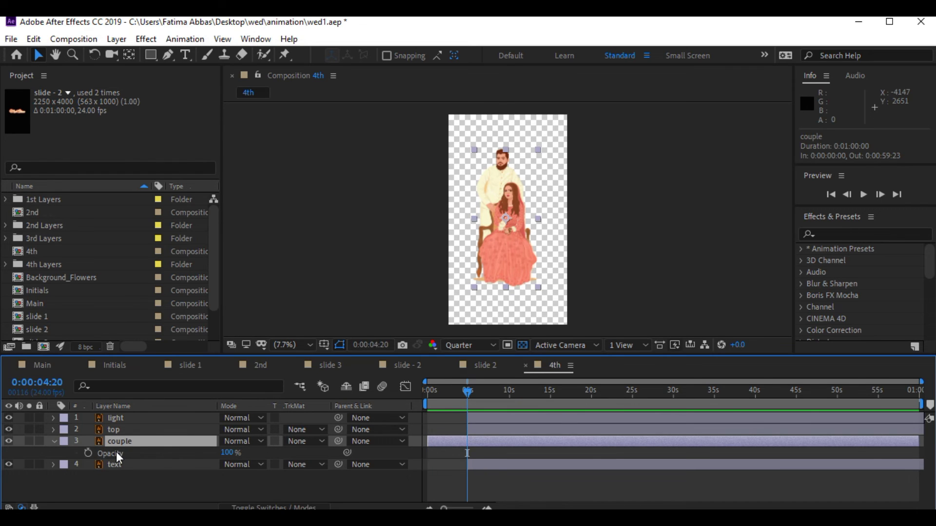
{"action": "left_click", "coordinate": [88, 453]}
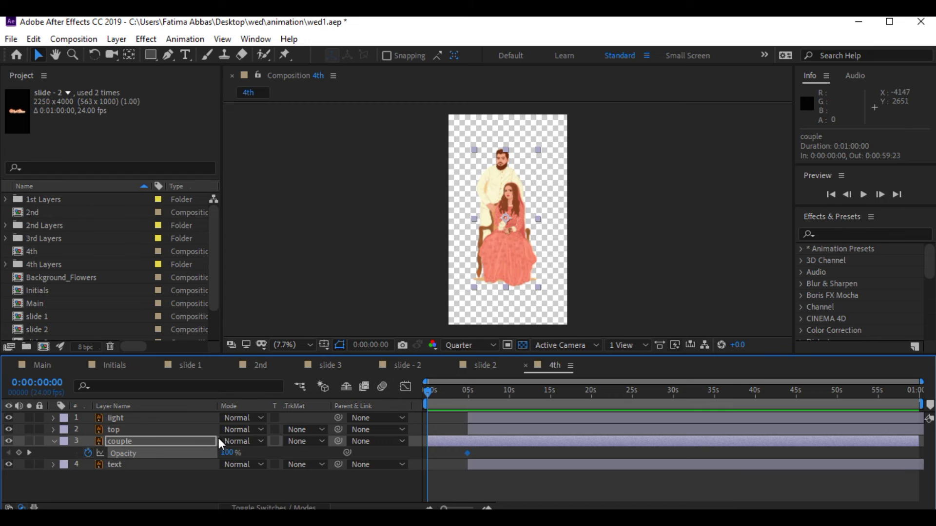
{"action": "left_click_drag", "start_coordinate": [228, 455], "coordinate": [57, 455]}
{"action": "key", "text": "space"}
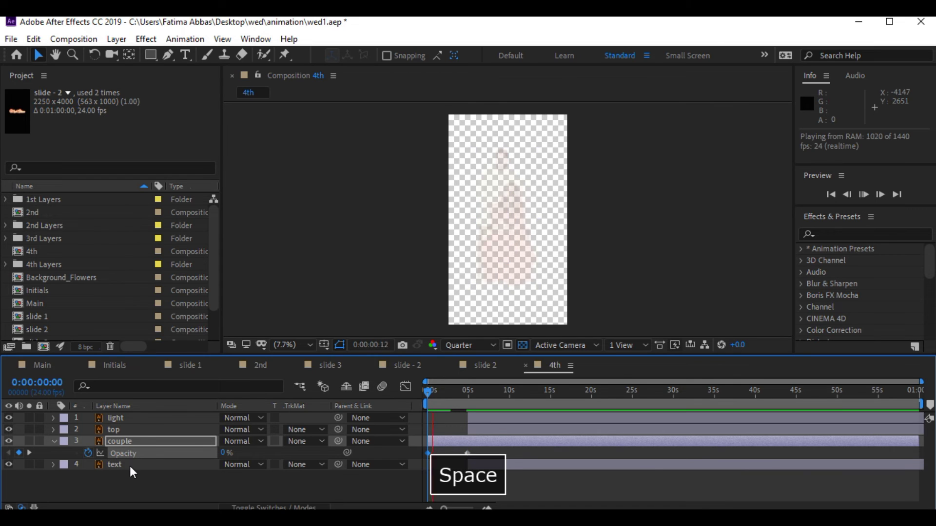
{"action": "key", "text": "space"}
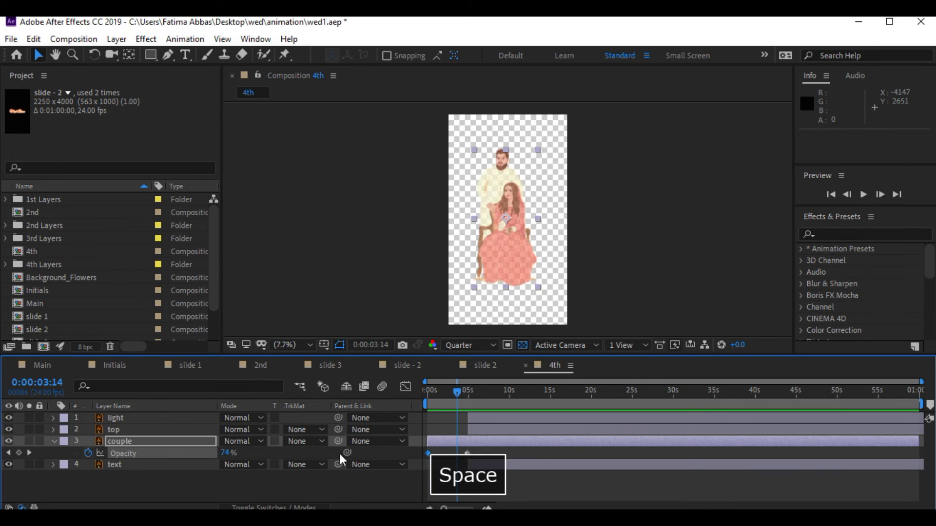
Step: Apply Easy Ease to both opacity keyframes of the couple layer
{"action": "right_click", "coordinate": [467, 453]}
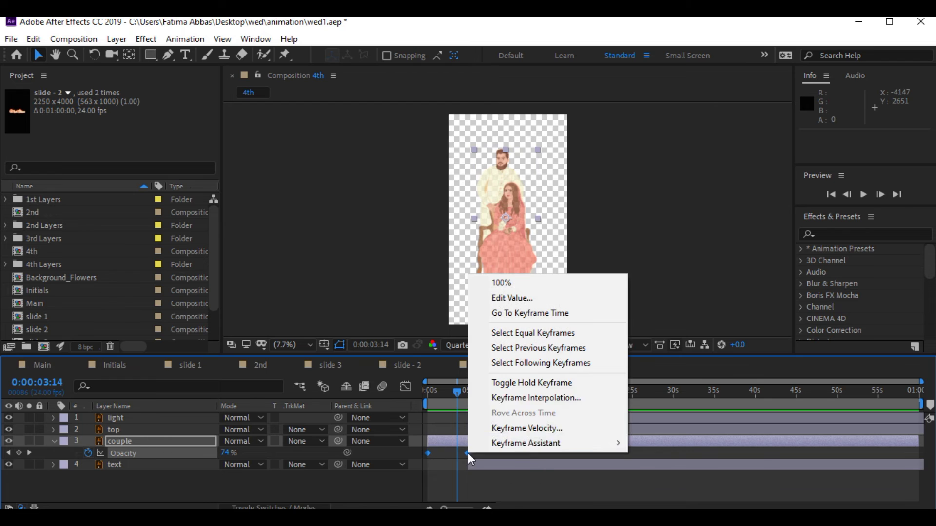
{"action": "mouse_move", "coordinate": [537, 443]}
{"action": "left_click", "coordinate": [653, 353]}
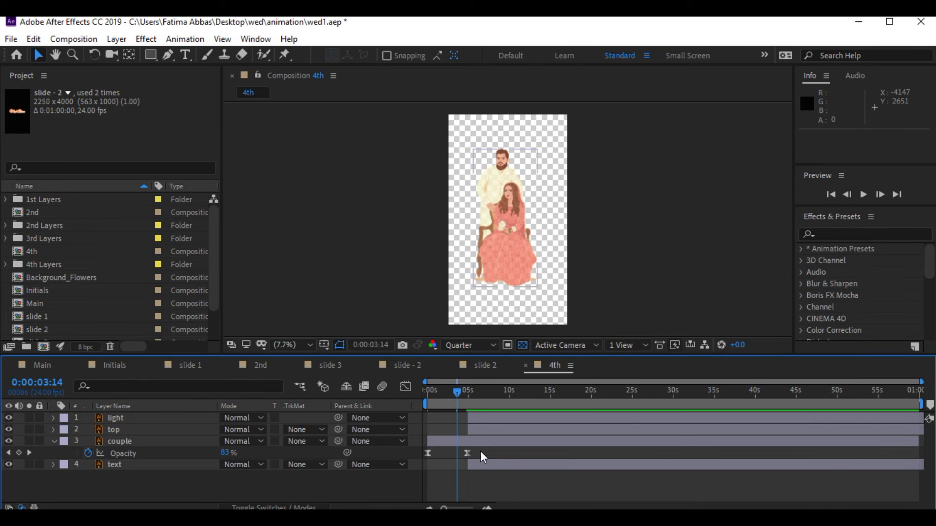
Step: Keyframe the top layer's position from 1125.0, -324.8 above the frame at 0:00:05:03 to 1125.0, 169.2 at 0:00:10:03
{"action": "left_click", "coordinate": [469, 392]}
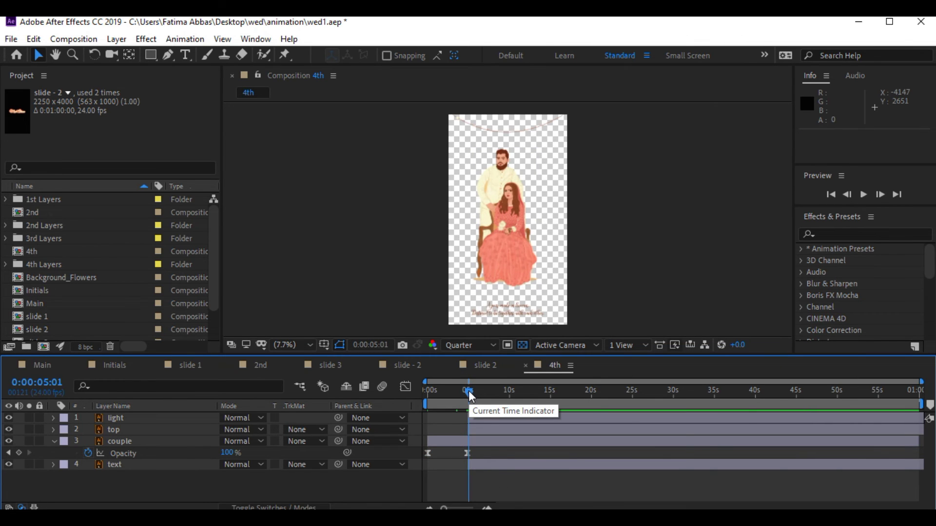
{"action": "left_click", "coordinate": [510, 389]}
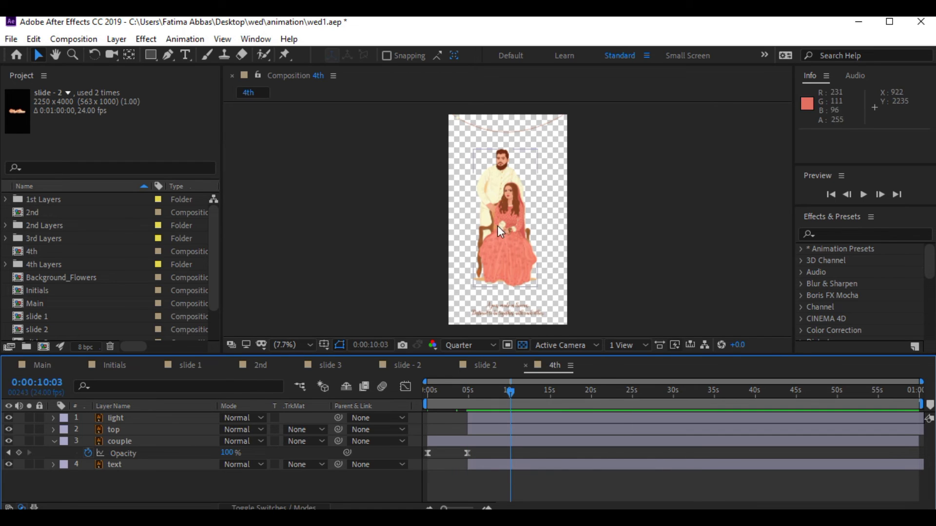
{"action": "left_click", "coordinate": [522, 134]}
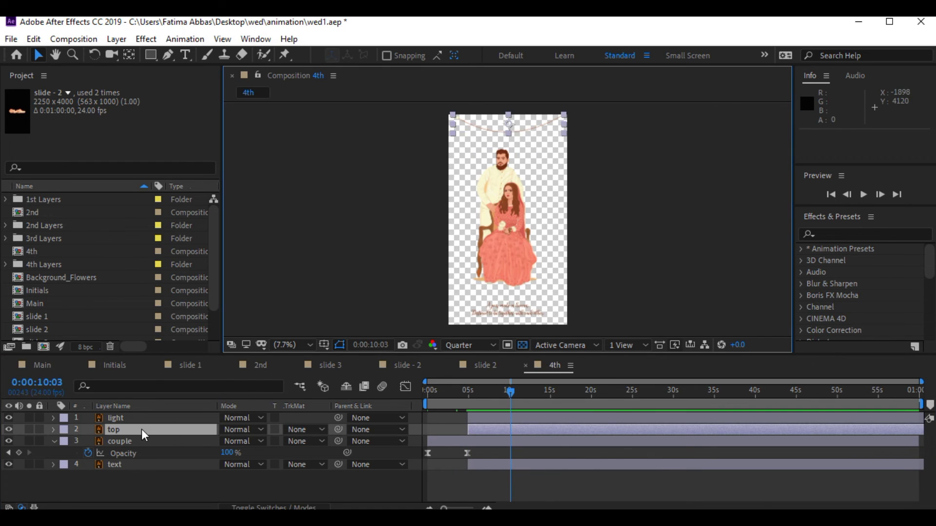
{"action": "key", "text": "p"}
{"action": "left_click", "coordinate": [469, 393]}
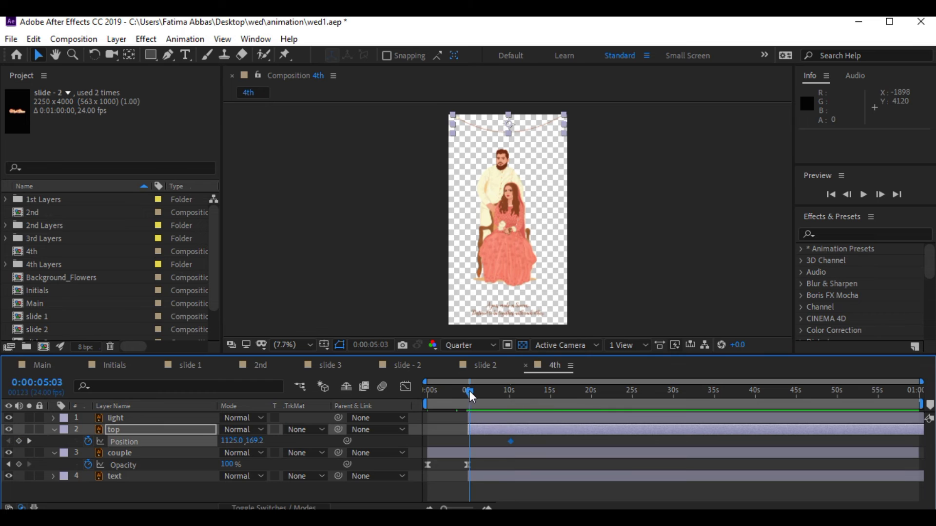
{"action": "left_click_drag", "start_coordinate": [510, 124], "coordinate": [511, 98]}
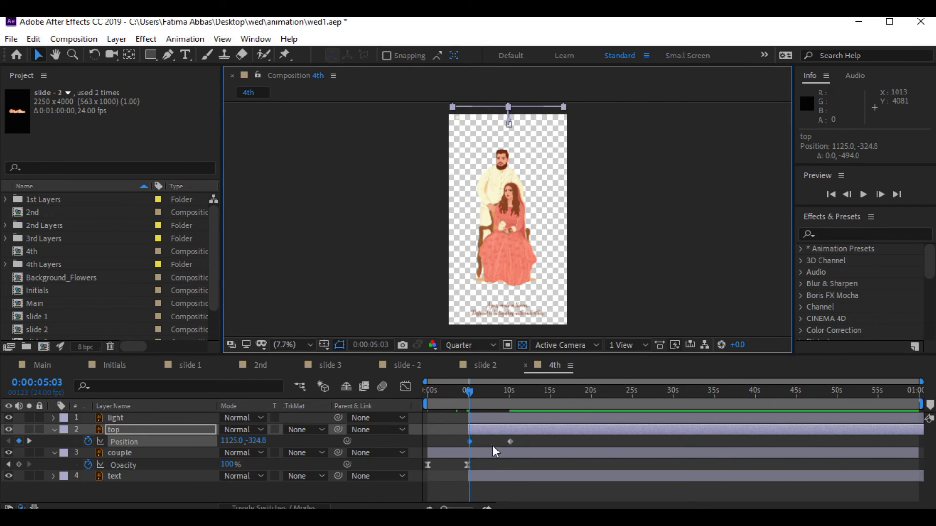
Step: Apply Easy Ease to both position keyframes of the top layer
{"action": "left_click", "coordinate": [510, 441]}
{"action": "right_click", "coordinate": [510, 442]}
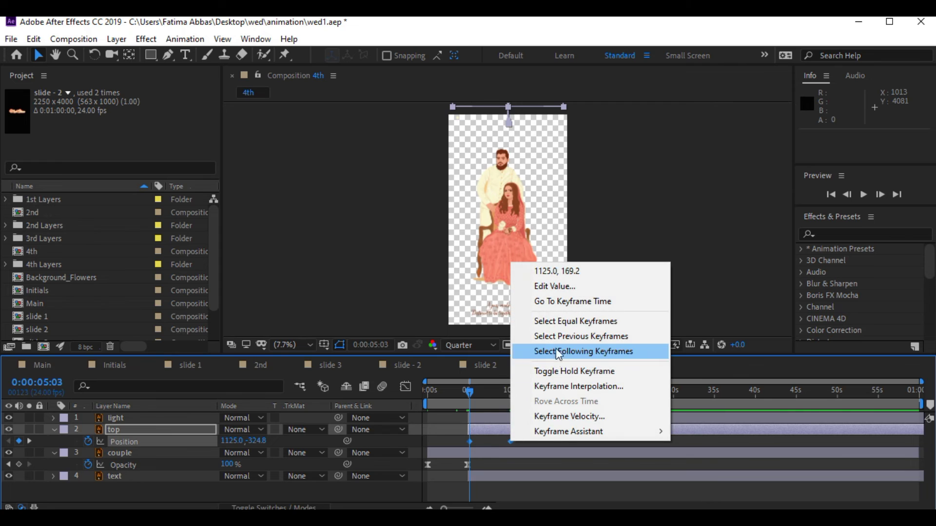
{"action": "mouse_move", "coordinate": [634, 431]}
{"action": "left_click", "coordinate": [716, 341]}
Step: Keyframe the text layer's position to rise from below the frame to 1118.8, 3705.1 at 0:00:10:19
{"action": "left_click_drag", "start_coordinate": [478, 396], "coordinate": [512, 392]}
{"action": "left_click", "coordinate": [511, 318]}
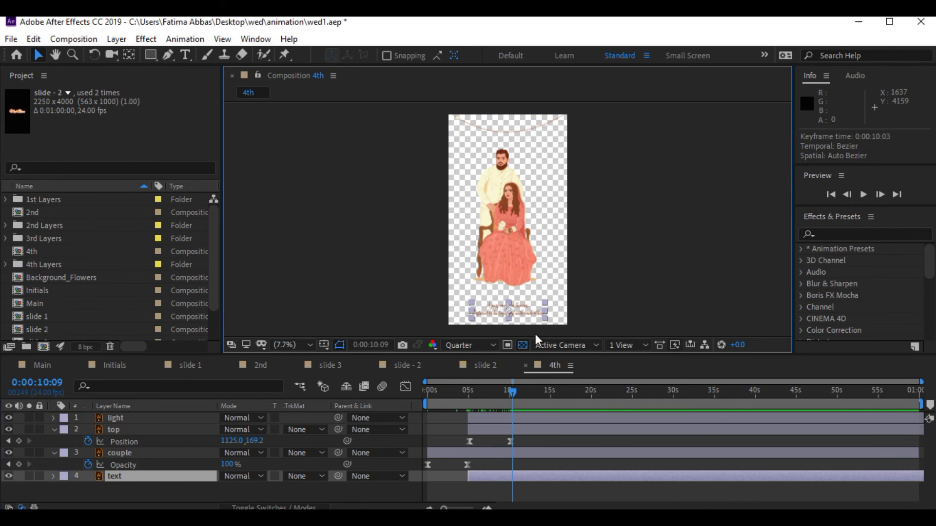
{"action": "key", "text": "p"}
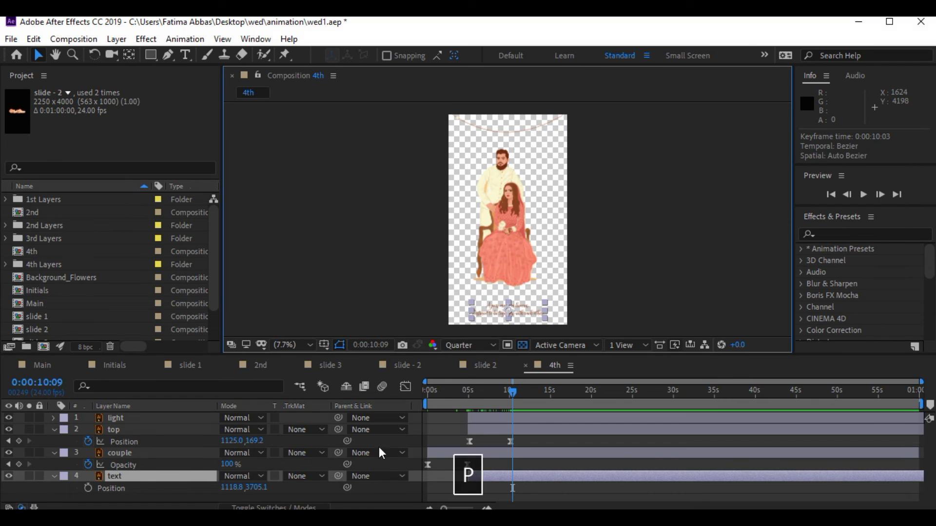
{"action": "left_click", "coordinate": [516, 392]}
{"action": "left_click", "coordinate": [88, 488]}
{"action": "left_click", "coordinate": [476, 393]}
{"action": "left_click_drag", "start_coordinate": [508, 311], "coordinate": [508, 330]}
Step: Apply Easy Ease to both position keyframes of the text layer and save the project
{"action": "left_click", "coordinate": [477, 487]}
{"action": "right_click", "coordinate": [515, 487]}
{"action": "mouse_move", "coordinate": [573, 478]}
{"action": "left_click", "coordinate": [707, 386]}
{"action": "key", "text": "ctrl+s"}
Step: Apply Wiggle - rotation to the text layer with a wiggle amount of 3° and to the couple layer with 1°, and preview the motion
{"action": "left_click_drag", "start_coordinate": [889, 249], "coordinate": [548, 480]}
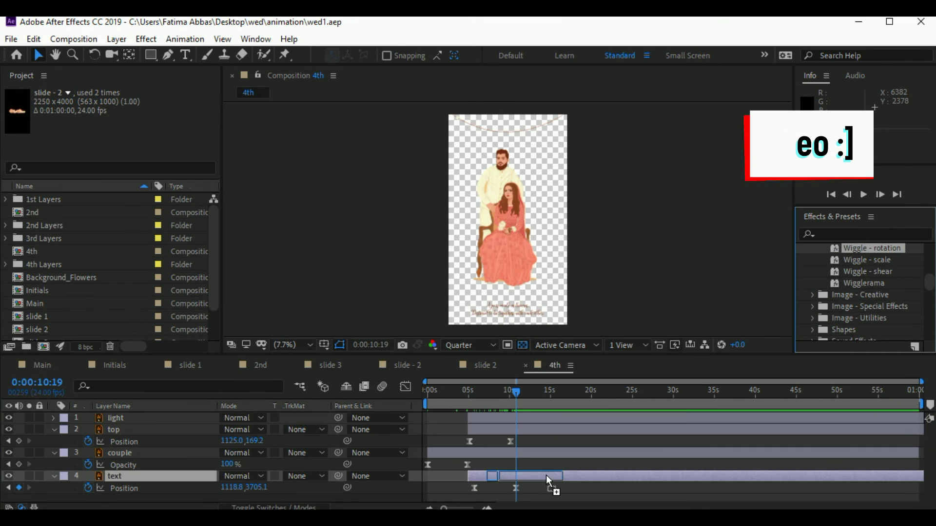
{"action": "left_click", "coordinate": [130, 127]}
{"action": "type", "text": "3"}
{"action": "key", "text": "Return"}
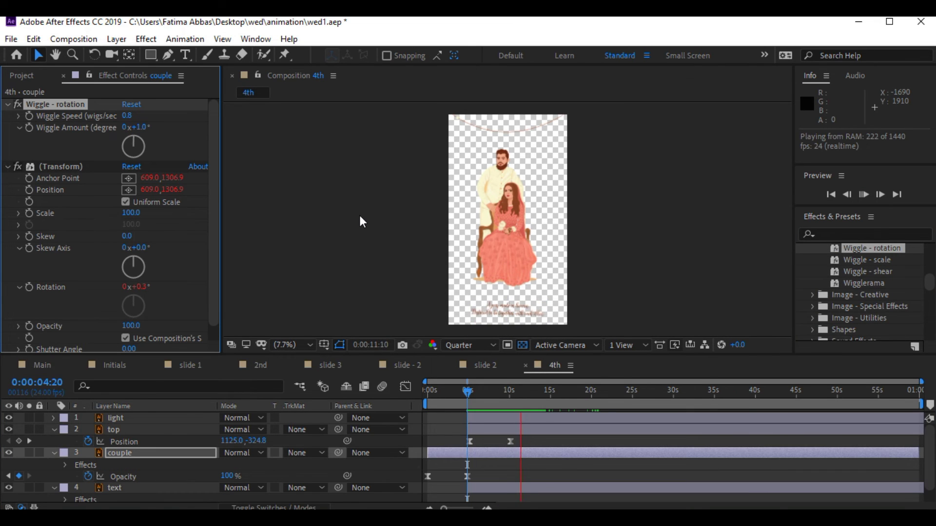
{"action": "key", "text": "space"}
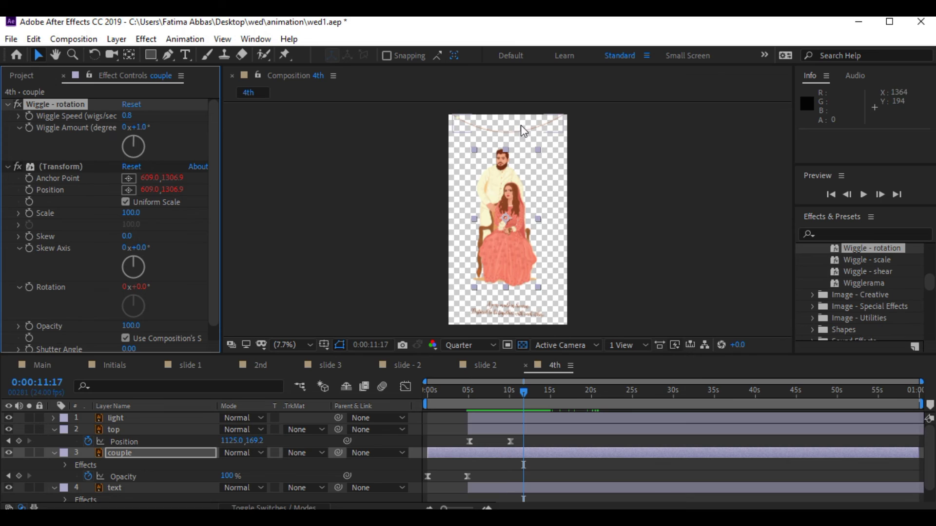
Step: Select the small light on the garland above the couple and collapse the properties of the couple and top layers
{"action": "left_click", "coordinate": [74, 54]}
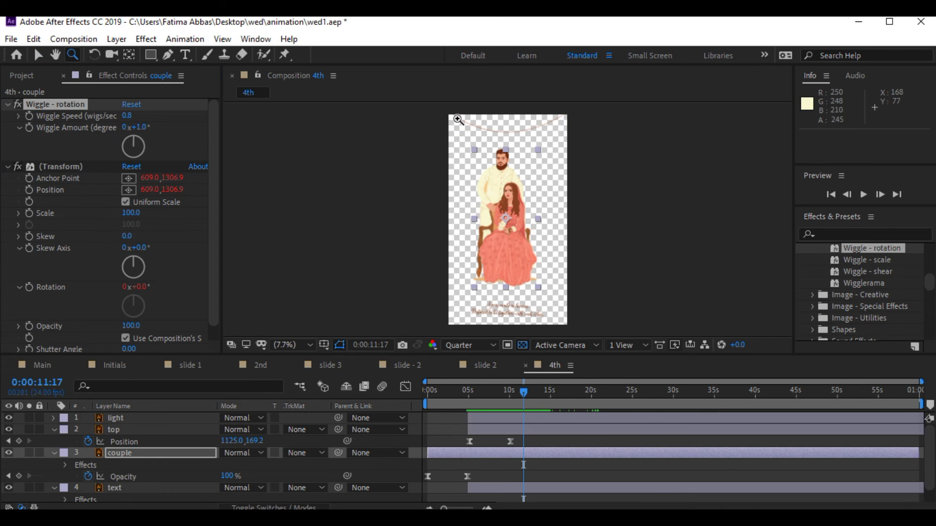
{"action": "left_click", "coordinate": [458, 120]}
{"action": "left_click", "coordinate": [623, 223]}
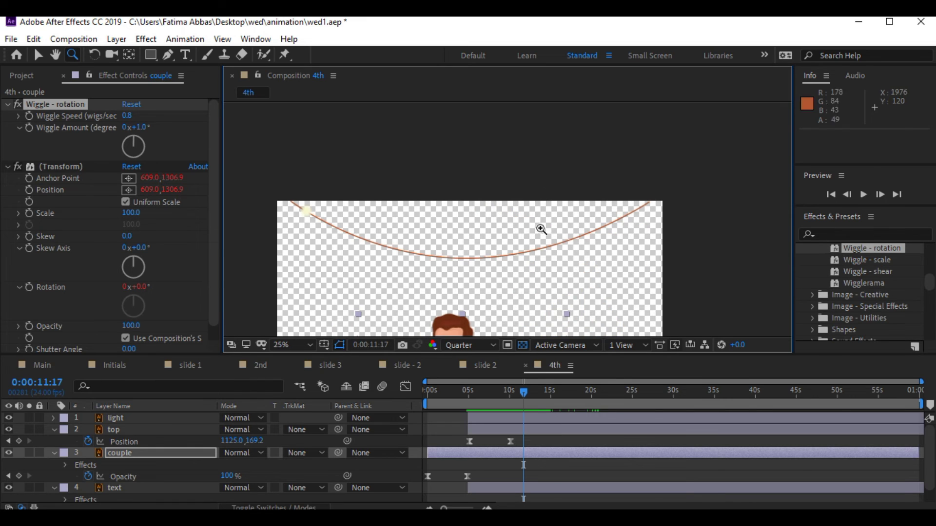
{"action": "left_click", "coordinate": [39, 55]}
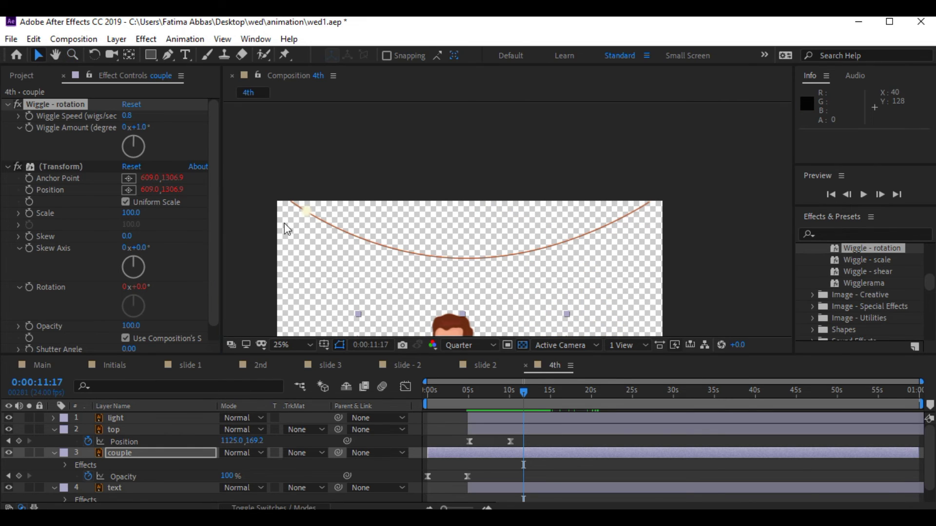
{"action": "left_click", "coordinate": [307, 214]}
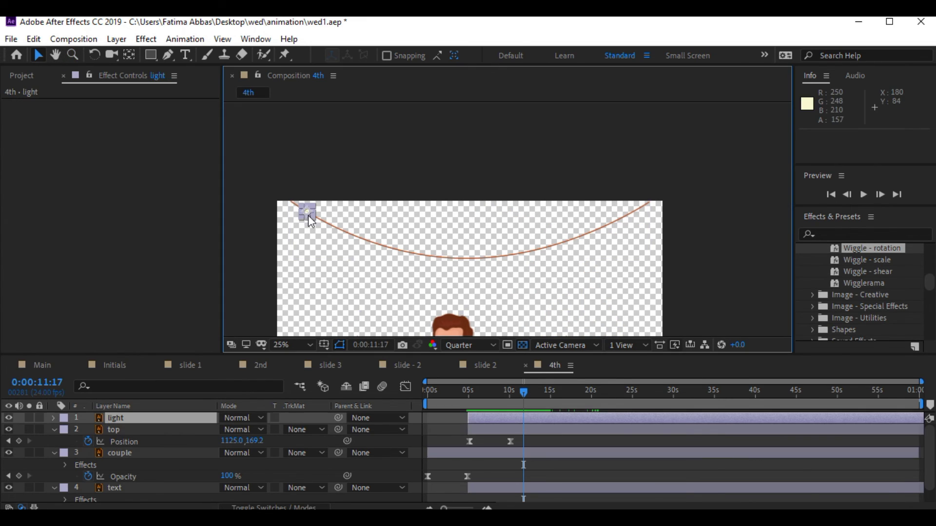
{"action": "left_click", "coordinate": [53, 452]}
{"action": "left_click", "coordinate": [53, 430]}
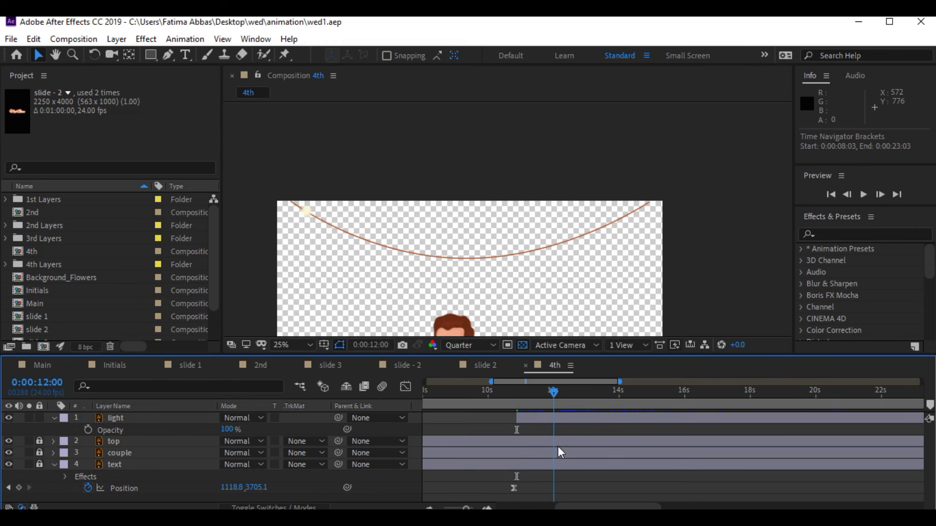
Step: Keyframe the light layer's opacity from 0% at 0:00:10:21 to 100% at 0:00:13:00
{"action": "left_click", "coordinate": [85, 430]}
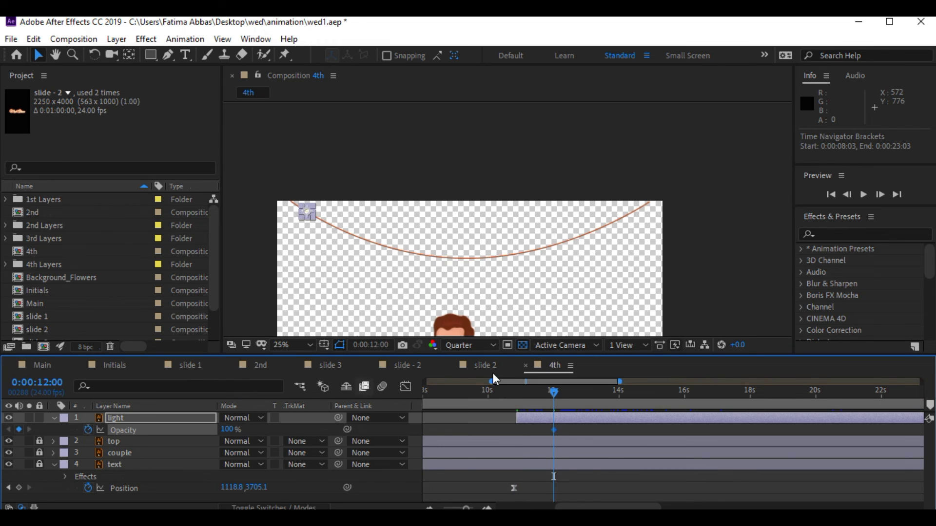
{"action": "left_click_drag", "start_coordinate": [517, 388], "coordinate": [517, 388]}
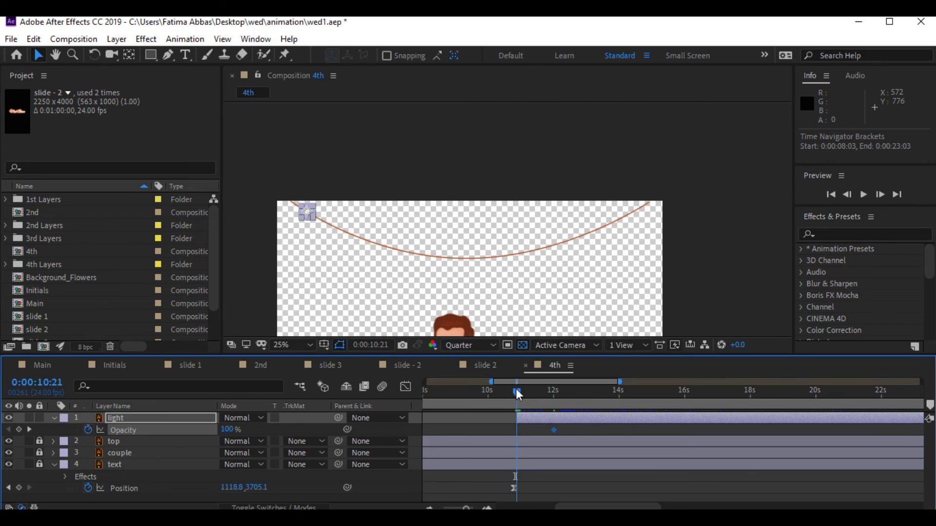
{"action": "left_click_drag", "start_coordinate": [227, 430], "coordinate": [3, 402]}
{"action": "left_click_drag", "start_coordinate": [586, 390], "coordinate": [593, 391]}
{"action": "left_click", "coordinate": [487, 508]}
{"action": "left_click_drag", "start_coordinate": [513, 430], "coordinate": [579, 429]}
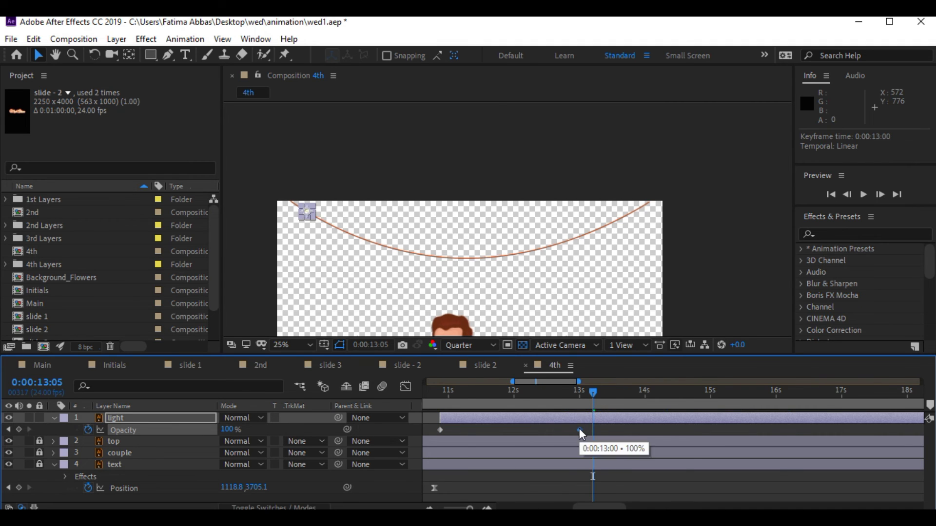
Step: Copy the light's 100% opacity keyframe to 0:00:17:00 and its first opacity keyframe to 0:00:15:00
{"action": "key", "text": "ctrl+c"}
{"action": "left_click_drag", "start_coordinate": [684, 393], "coordinate": [842, 392]}
{"action": "key", "text": "ctrl+v"}
{"action": "left_click", "coordinate": [440, 430]}
{"action": "key", "text": "ctrl+c"}
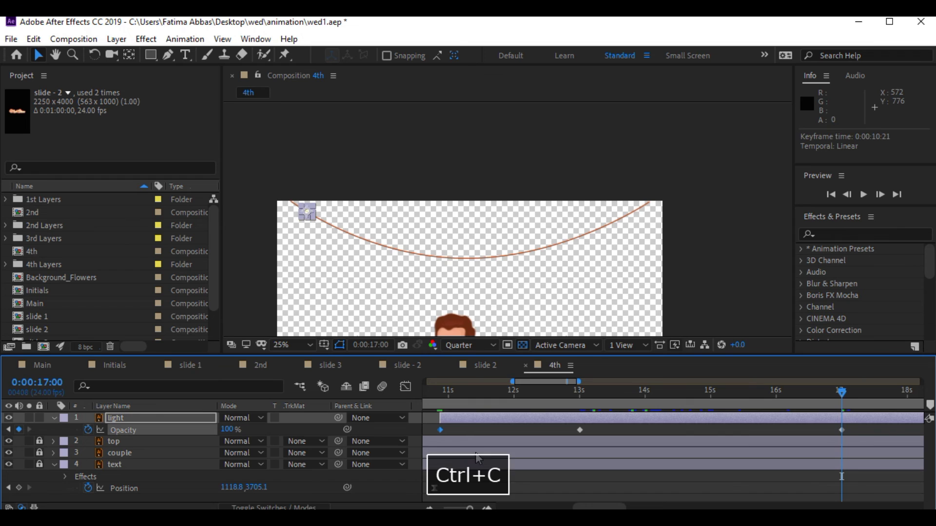
{"action": "left_click", "coordinate": [711, 390]}
{"action": "key", "text": "ctrl+v"}
Step: Preview the flicker and apply Easy Ease to all four opacity keyframes of the light layer
{"action": "left_click_drag", "start_coordinate": [441, 392], "coordinate": [898, 402]}
{"action": "left_click", "coordinate": [721, 269]}
{"action": "left_click_drag", "start_coordinate": [852, 427], "coordinate": [432, 429]}
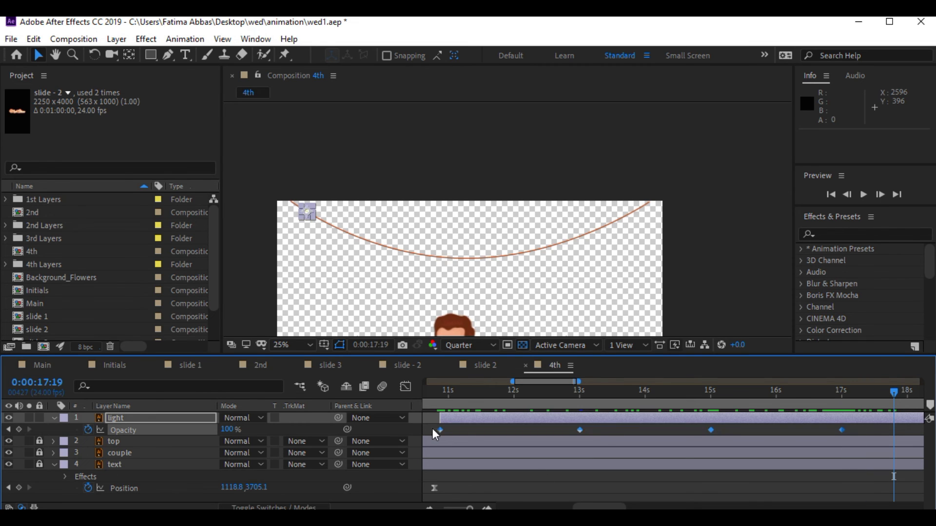
{"action": "right_click", "coordinate": [581, 430]}
{"action": "mouse_move", "coordinate": [634, 419]}
{"action": "left_click", "coordinate": [404, 328]}
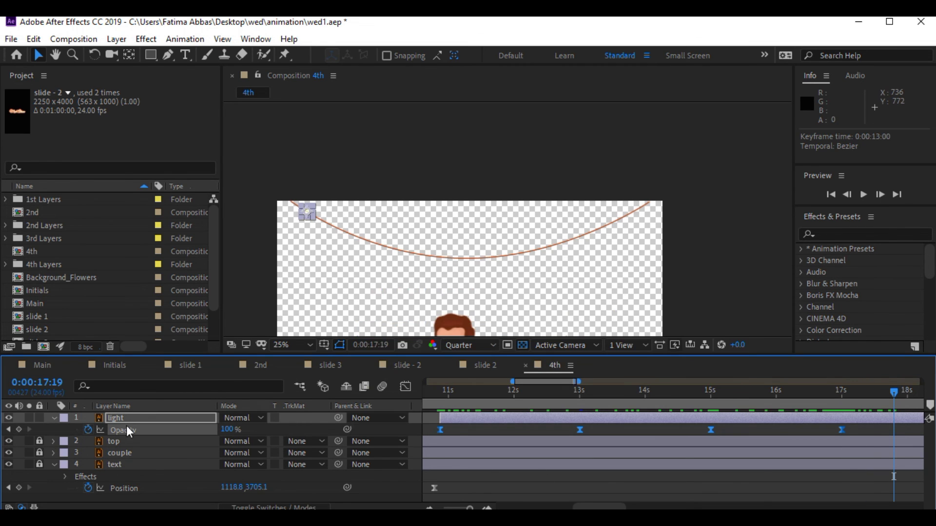
Step: Add the expression loopOut("cycle") to the light's opacity, preview the loop, collapse the layer and save the project
{"action": "left_click", "coordinate": [87, 430], "text": "alt"}
{"action": "type", "text": "lo"}
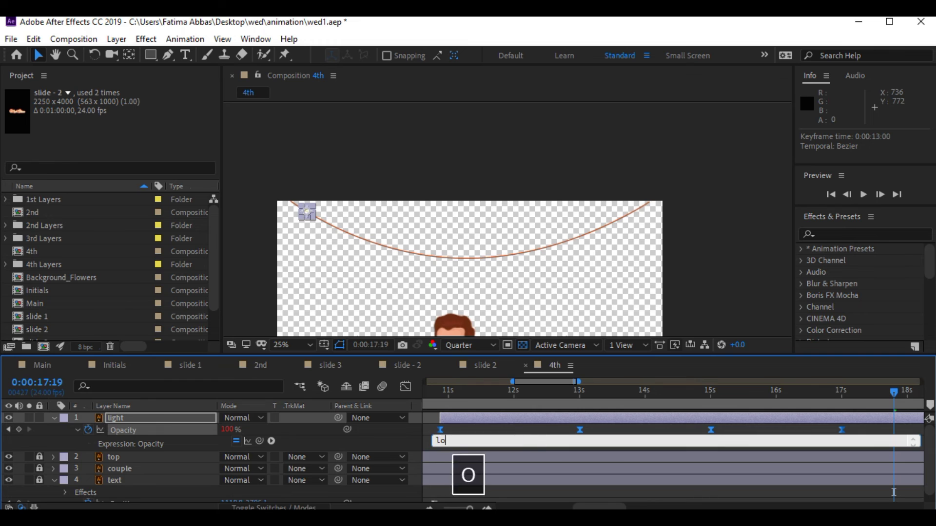
{"action": "type", "text": "opOut(\"cycle\");"}
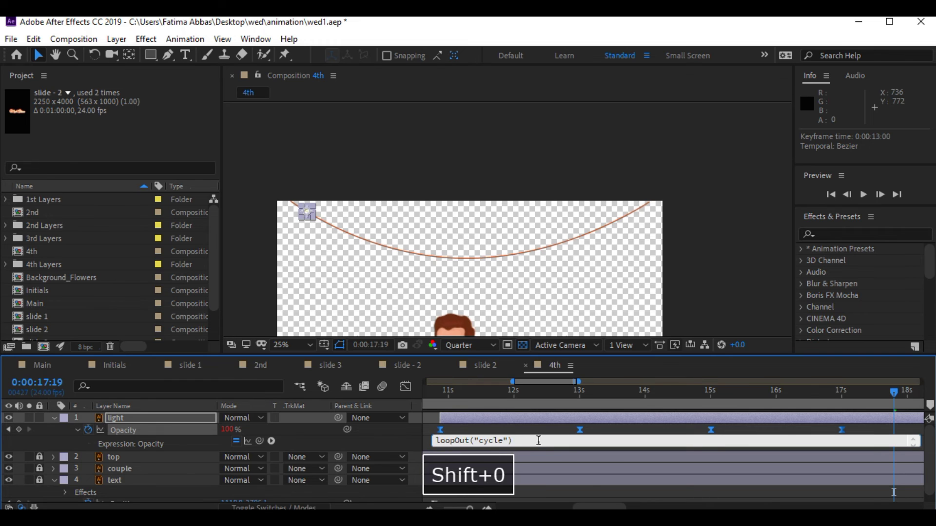
{"action": "left_click", "coordinate": [496, 486]}
{"action": "left_click", "coordinate": [500, 392]}
{"action": "left_click", "coordinate": [429, 508]}
{"action": "left_click_drag", "start_coordinate": [658, 390], "coordinate": [472, 391]}
{"action": "left_click", "coordinate": [429, 507]}
{"action": "left_click", "coordinate": [54, 418]}
{"action": "key", "text": "ctrl+s"}
Step: Paste twelve copies of the light layer in the 4th composition, making light 2 through light 13
{"action": "left_click", "coordinate": [477, 391]}
{"action": "left_click", "coordinate": [479, 417]}
{"action": "key", "text": "z"}
{"action": "left_click", "coordinate": [464, 215]}
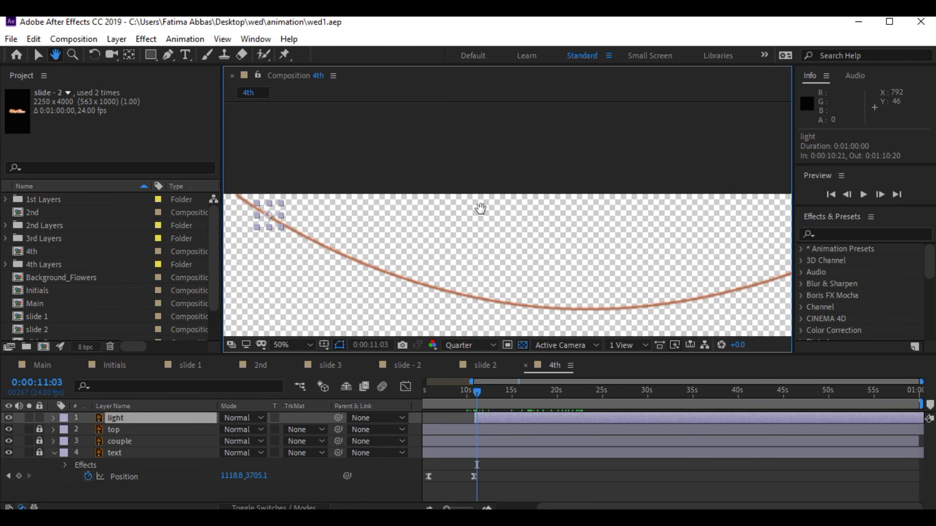
{"action": "key", "text": "v"}
{"action": "left_click", "coordinate": [158, 419]}
{"action": "key", "text": "ctrl+v"}
{"action": "key", "text": "ctrl+v"}
{"action": "key", "text": "ctrl+v"}
{"action": "key", "text": "ctrl+v"}
{"action": "key", "text": "ctrl+v"}
{"action": "key", "text": "ctrl+v"}
{"action": "key", "text": "ctrl+v"}
{"action": "key", "text": "ctrl+v"}
{"action": "key", "text": "ctrl+v"}
{"action": "key", "text": "ctrl+v"}
{"action": "key", "text": "ctrl+v"}
{"action": "key", "text": "ctrl+v"}
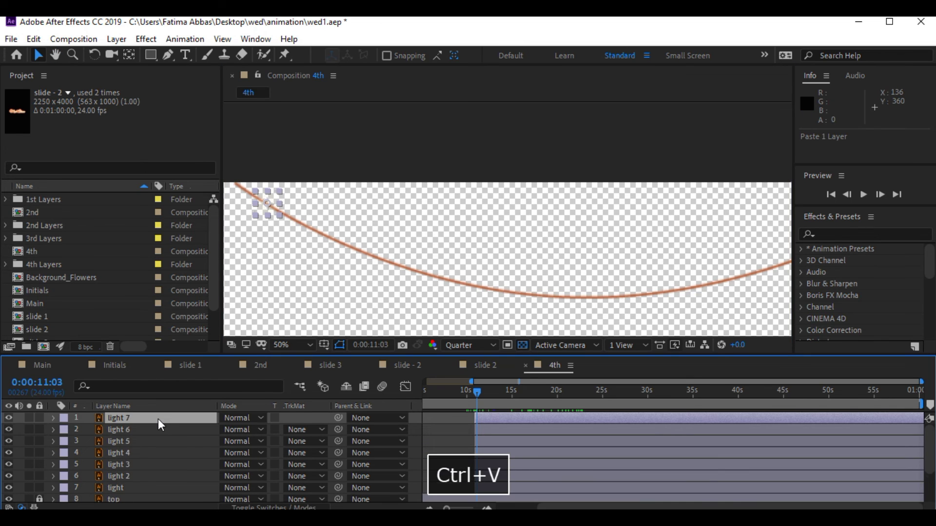
Step: Spread the light copies evenly along the garland from its left end past its lowest point, with their keyframes revealed
{"action": "left_click_drag", "start_coordinate": [267, 202], "coordinate": [348, 244]}
{"action": "left_click", "coordinate": [539, 390]}
{"action": "left_click", "coordinate": [438, 312]}
{"action": "scroll", "coordinate": [293, 458], "scroll_direction": "down", "scroll_amount": 5}
{"action": "scroll", "coordinate": [292, 458], "scroll_direction": "up", "scroll_amount": 5}
{"action": "mouse_move", "coordinate": [541, 391]}
{"action": "left_mouse_down"}
{"action": "mouse_move", "coordinate": [501, 390]}
{"action": "mouse_move", "coordinate": [529, 390]}
{"action": "left_mouse_up"}
{"action": "key", "text": "u"}
{"action": "left_click_drag", "start_coordinate": [268, 202], "coordinate": [392, 261]}
{"action": "left_click_drag", "start_coordinate": [268, 203], "coordinate": [593, 296]}
{"action": "left_click_drag", "start_coordinate": [268, 205], "coordinate": [644, 295]}
{"action": "left_click_drag", "start_coordinate": [268, 205], "coordinate": [708, 283]}
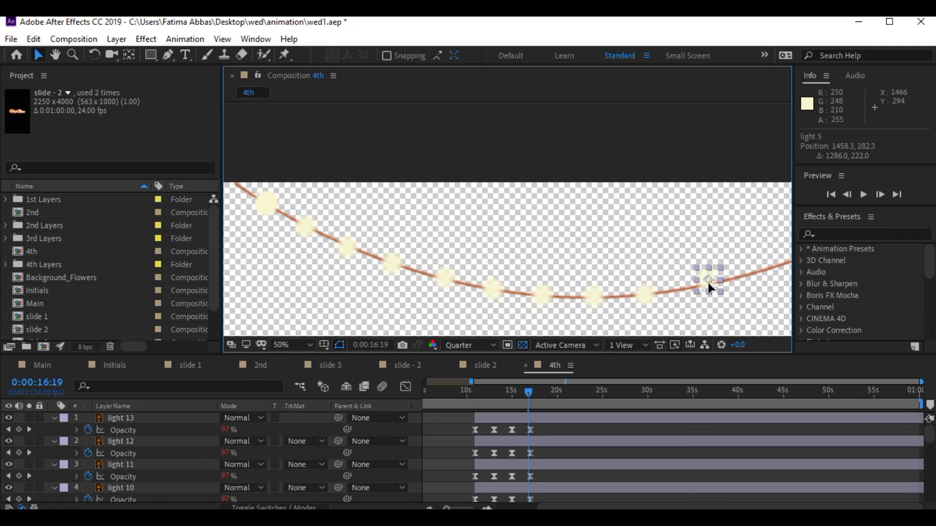
Step: Place the remaining light copies on the rising right part of the garland, continuing the same spacing
{"action": "left_click_drag", "start_coordinate": [271, 206], "coordinate": [459, 215]}
{"action": "left_click_drag", "start_coordinate": [458, 215], "coordinate": [782, 254]}
{"action": "left_click", "coordinate": [55, 55]}
{"action": "left_click", "coordinate": [38, 54]}
{"action": "left_click_drag", "start_coordinate": [248, 205], "coordinate": [445, 215]}
{"action": "key", "text": "ctrl+z"}
{"action": "left_click", "coordinate": [55, 55]}
{"action": "left_click_drag", "start_coordinate": [585, 244], "coordinate": [363, 233]}
Step: Paste three more copies of the light layer as light 14, light 15 and light 16
{"action": "left_click", "coordinate": [38, 55]}
{"action": "left_click", "coordinate": [160, 429]}
{"action": "key", "text": "ctrl+v"}
{"action": "key", "text": "ctrl+v"}
{"action": "key", "text": "ctrl+v"}
{"action": "left_click_drag", "start_coordinate": [579, 246], "coordinate": [598, 248]}
{"action": "key", "text": "ctrl+z"}
Step: Position light 14, light 15 and light 16 along the garland's right end to complete the row
{"action": "left_click", "coordinate": [156, 441]}
{"action": "left_click", "coordinate": [55, 55]}
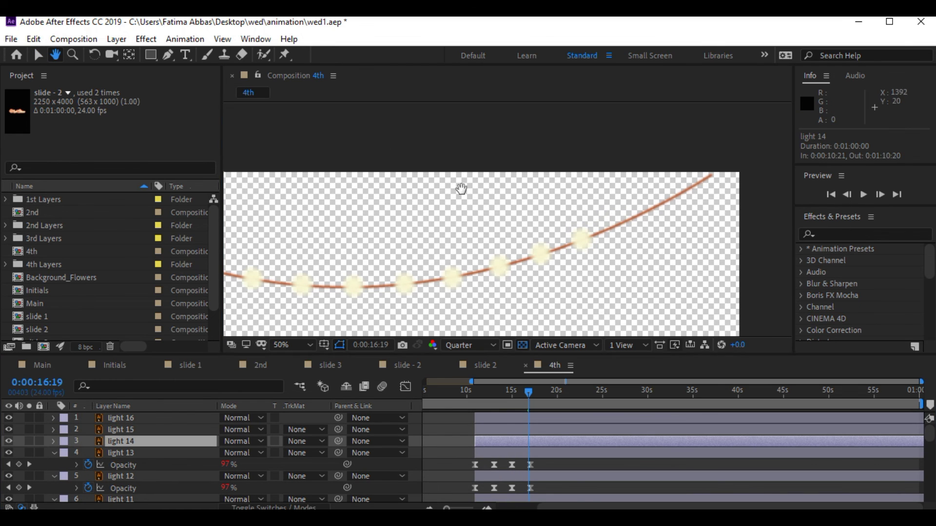
{"action": "left_click_drag", "start_coordinate": [461, 190], "coordinate": [552, 189]}
{"action": "left_click", "coordinate": [298, 345]}
{"action": "left_click", "coordinate": [294, 210]}
{"action": "left_click", "coordinate": [38, 55]}
{"action": "left_click_drag", "start_coordinate": [275, 216], "coordinate": [645, 220]}
{"action": "left_click_drag", "start_coordinate": [274, 216], "coordinate": [672, 206]}
{"action": "left_click_drag", "start_coordinate": [274, 216], "coordinate": [700, 191]}
{"action": "left_click_drag", "start_coordinate": [273, 214], "coordinate": [440, 187]}
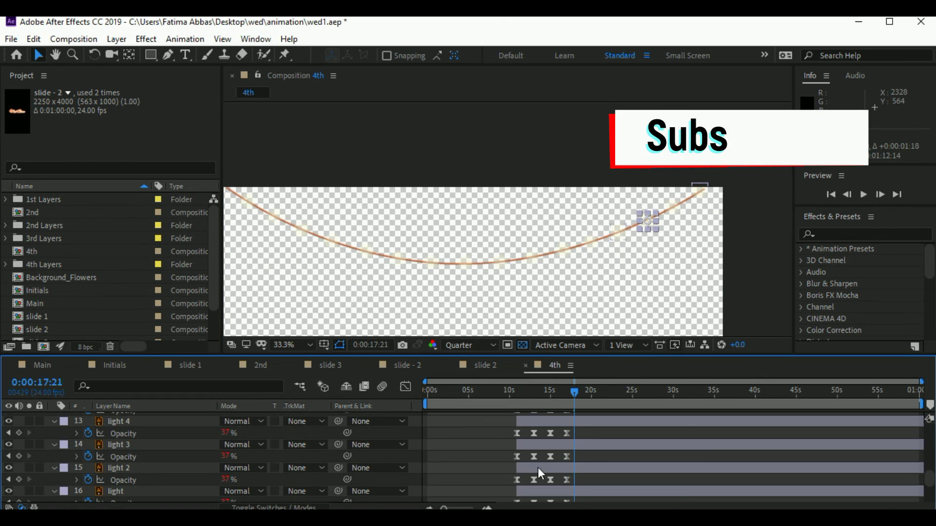
Step: Stagger the copied light layers from light 2 to light 16, each starting slightly after the previous one, and save the project
{"action": "left_click_drag", "start_coordinate": [537, 467], "coordinate": [535, 445]}
{"action": "left_click_drag", "start_coordinate": [521, 421], "coordinate": [537, 421]}
{"action": "scroll", "coordinate": [537, 423], "scroll_direction": "up", "scroll_amount": 5}
{"action": "left_click_drag", "start_coordinate": [531, 472], "coordinate": [553, 451]}
{"action": "left_click_drag", "start_coordinate": [528, 429], "coordinate": [553, 429]}
{"action": "scroll", "coordinate": [550, 439], "scroll_direction": "up", "scroll_amount": 4}
{"action": "left_click_drag", "start_coordinate": [537, 466], "coordinate": [564, 443]}
{"action": "left_click_drag", "start_coordinate": [532, 421], "coordinate": [563, 421]}
{"action": "left_click_drag", "start_coordinate": [929, 453], "coordinate": [929, 440]}
{"action": "left_click_drag", "start_coordinate": [530, 469], "coordinate": [564, 469]}
{"action": "left_click_drag", "start_coordinate": [526, 444], "coordinate": [562, 444]}
{"action": "left_click_drag", "start_coordinate": [532, 424], "coordinate": [571, 429]}
{"action": "scroll", "coordinate": [571, 424], "scroll_direction": "up", "scroll_amount": 2}
{"action": "left_click_drag", "start_coordinate": [540, 419], "coordinate": [578, 419]}
{"action": "scroll", "coordinate": [577, 429], "scroll_direction": "down", "scroll_amount": 10}
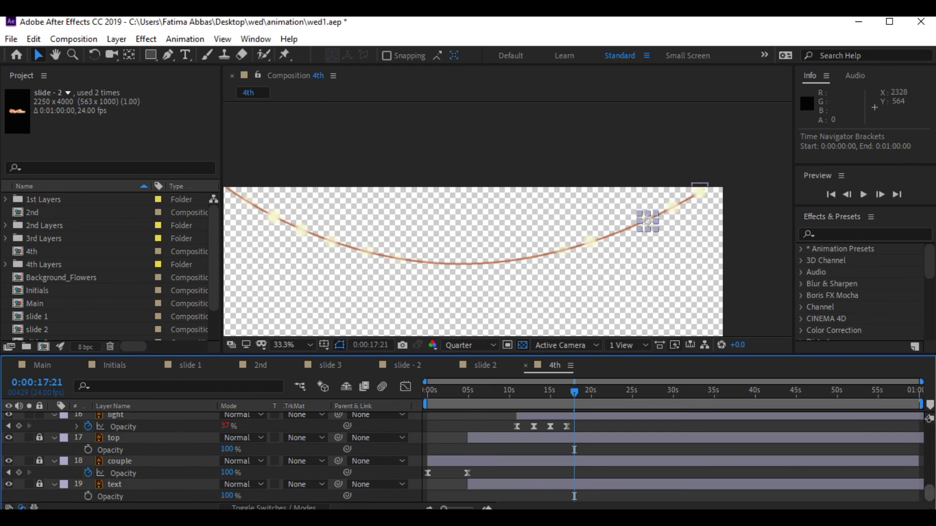
{"action": "key", "text": "shift+slash"}
{"action": "key", "text": "ctrl+s"}
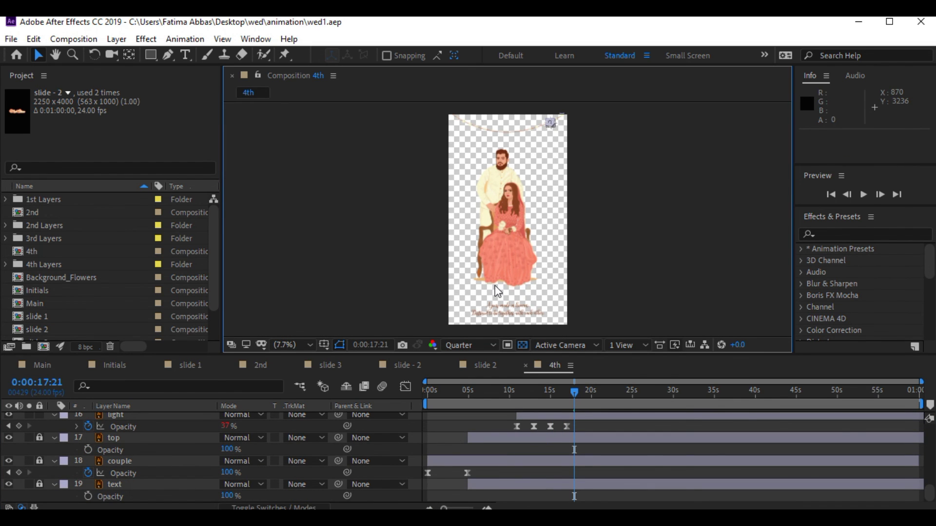
Step: Pre-compose all layers of the 4th composition under the name "slide 4" and save the project
{"action": "left_click", "coordinate": [507, 484]}
{"action": "scroll", "coordinate": [493, 439], "scroll_direction": "up", "scroll_amount": 10}
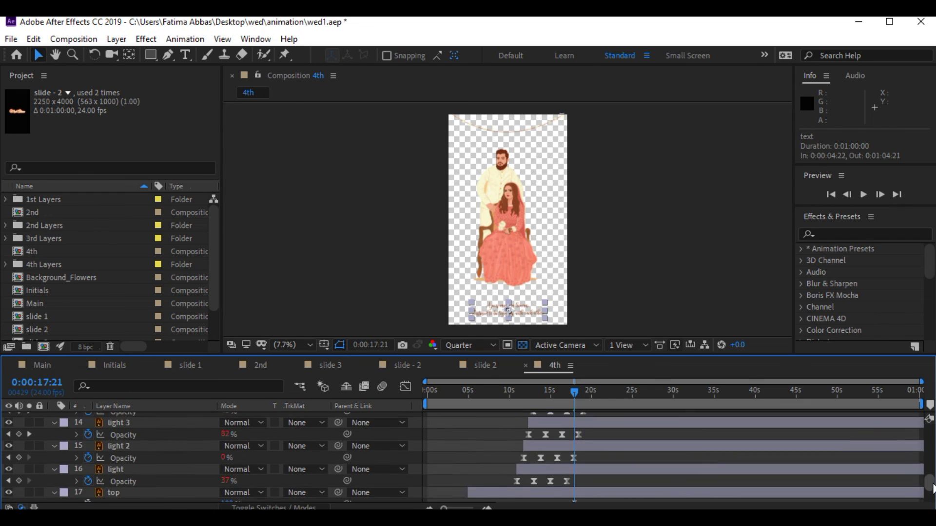
{"action": "left_click", "coordinate": [128, 418], "text": "shift"}
{"action": "right_click", "coordinate": [127, 417]}
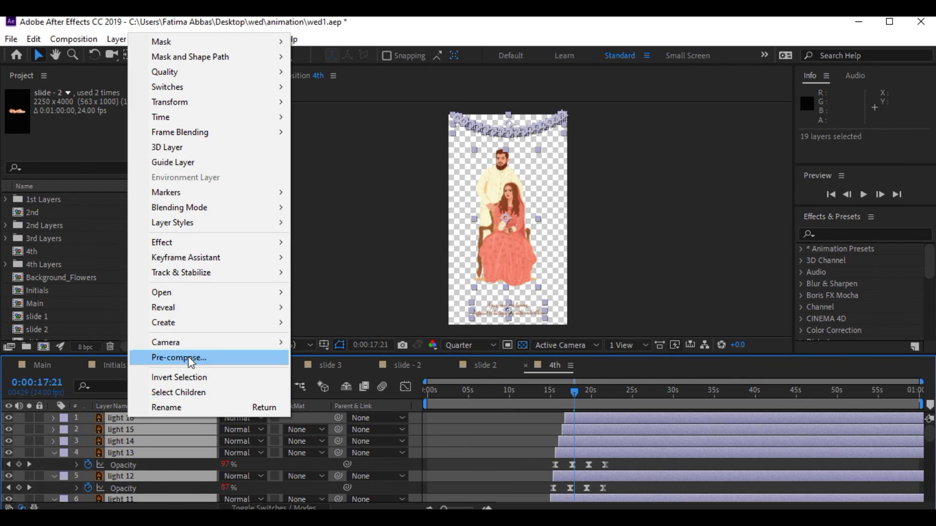
{"action": "left_click", "coordinate": [188, 357]}
{"action": "type", "text": "slide 4"}
{"action": "key", "text": "Return"}
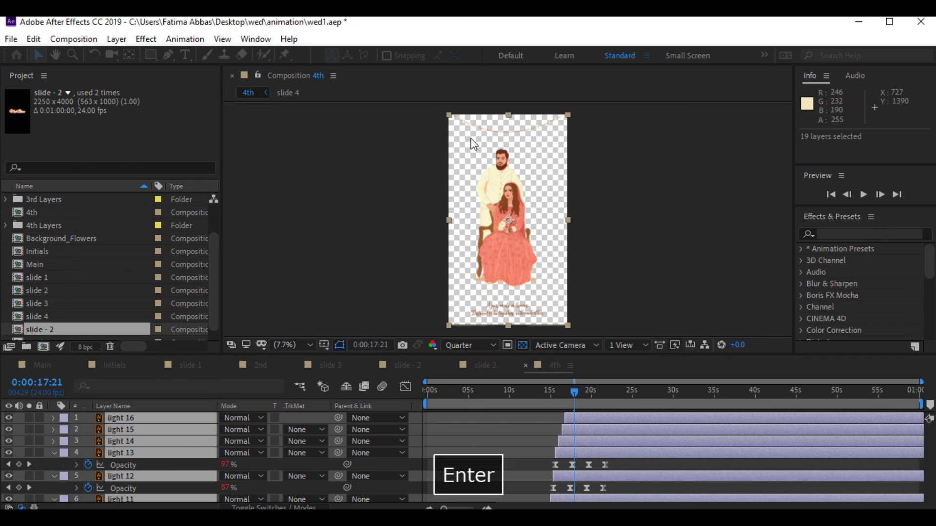
{"action": "key", "text": "ctrl+s"}
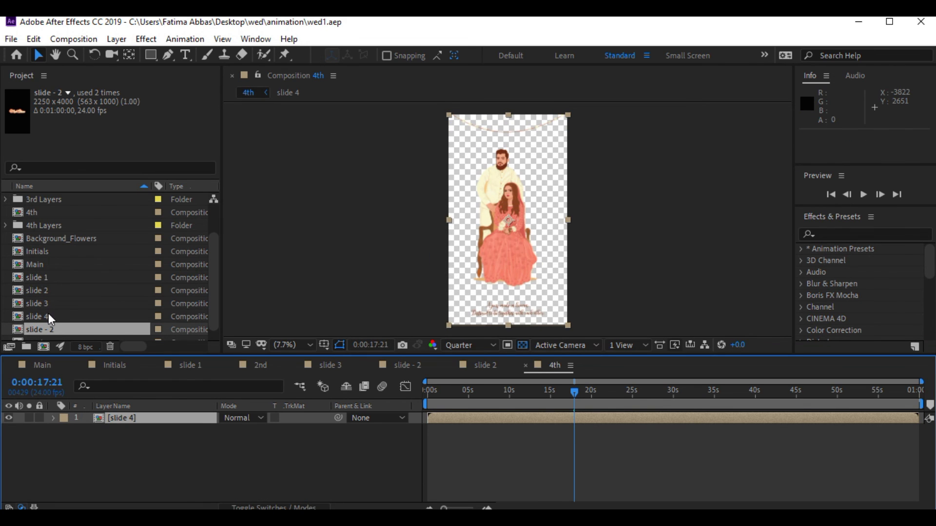
Step: Add slide 4 as the top layer of the Main composition, start it where slide 3 ends, and save the project
{"action": "double_click", "coordinate": [61, 264]}
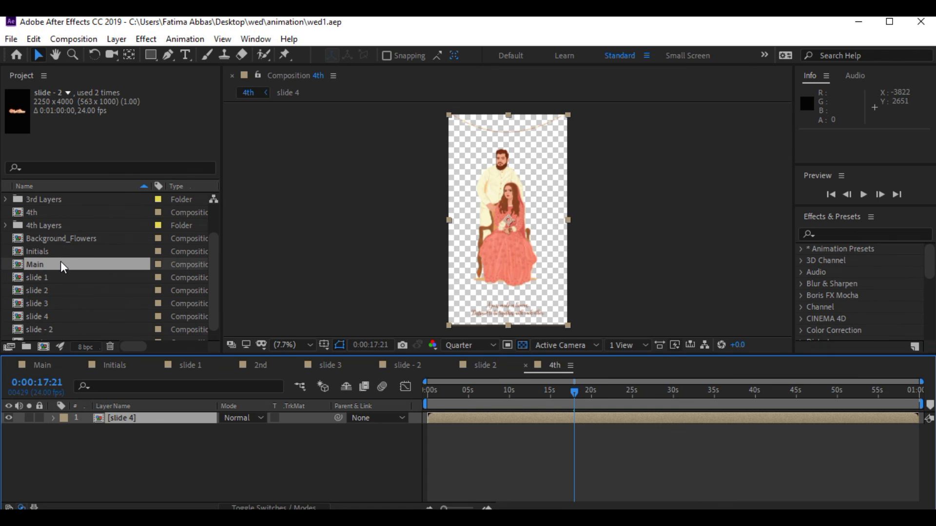
{"action": "left_click_drag", "start_coordinate": [43, 316], "coordinate": [139, 417]}
{"action": "left_click_drag", "start_coordinate": [482, 417], "coordinate": [695, 394]}
{"action": "left_click_drag", "start_coordinate": [788, 393], "coordinate": [763, 393]}
{"action": "key", "text": "ctrl+s"}
{"action": "left_click", "coordinate": [419, 507]}
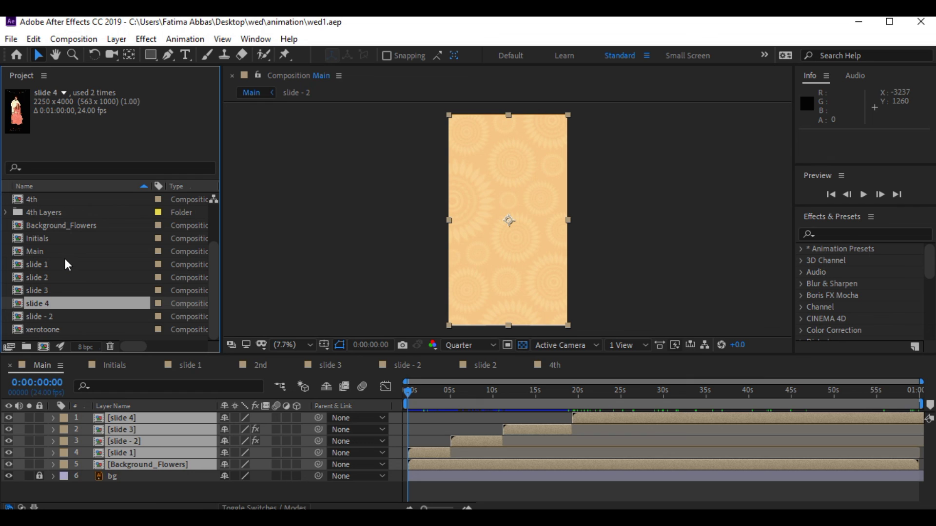
Step: Add the Main composition to the render queue and render it with Best Settings and Lossless output to Main.avi
{"action": "left_click", "coordinate": [60, 252]}
{"action": "left_click", "coordinate": [74, 39]}
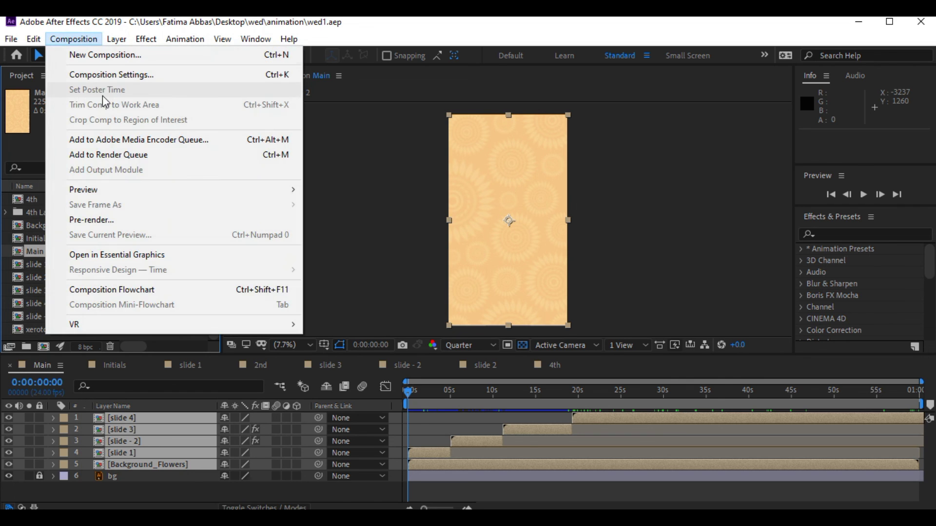
{"action": "left_click", "coordinate": [136, 155]}
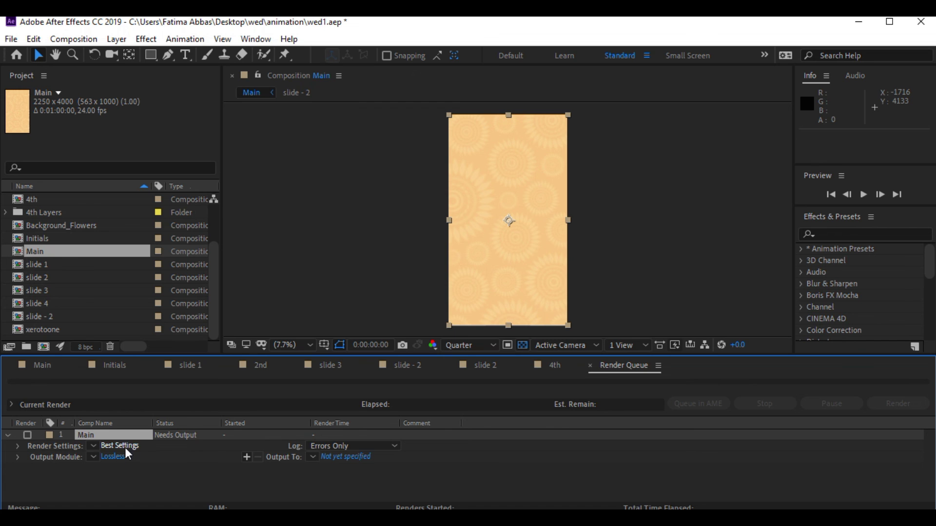
{"action": "left_click", "coordinate": [890, 404]}
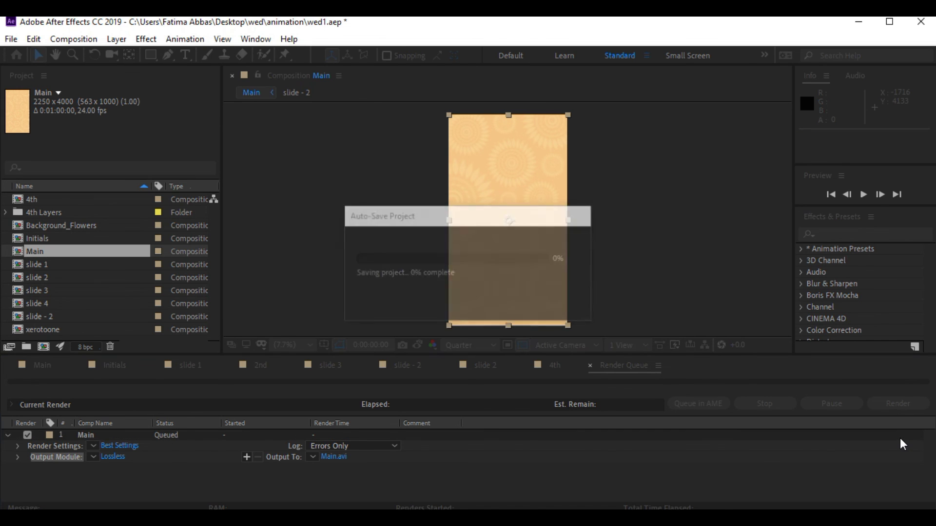